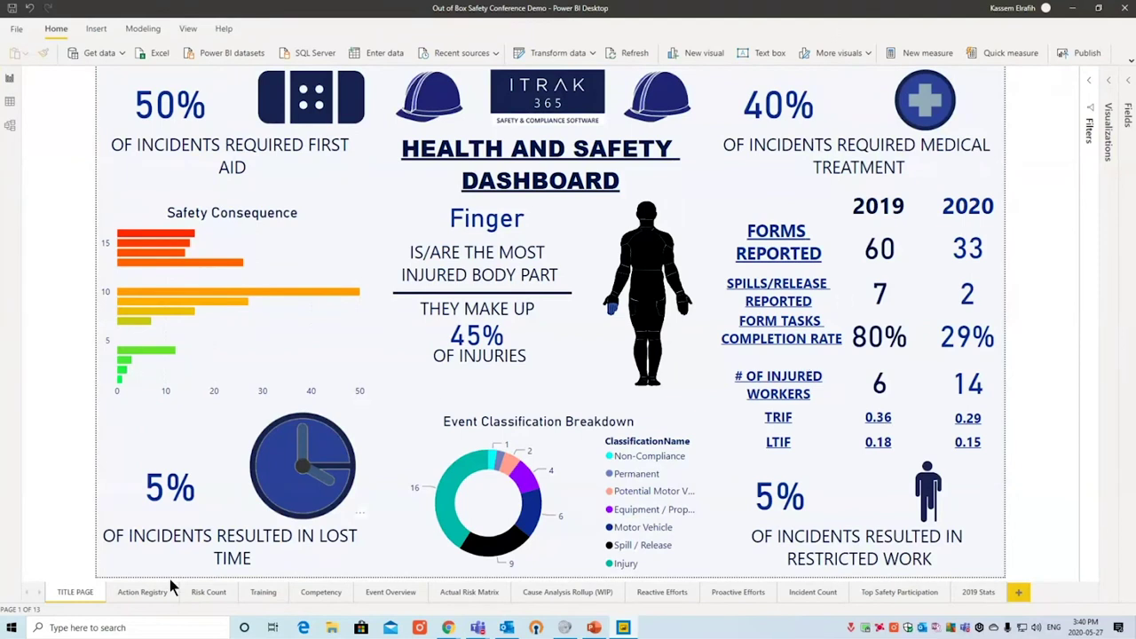
Open the Action Registry page and switch the Canada location filter on and off.
left_click(138, 594)
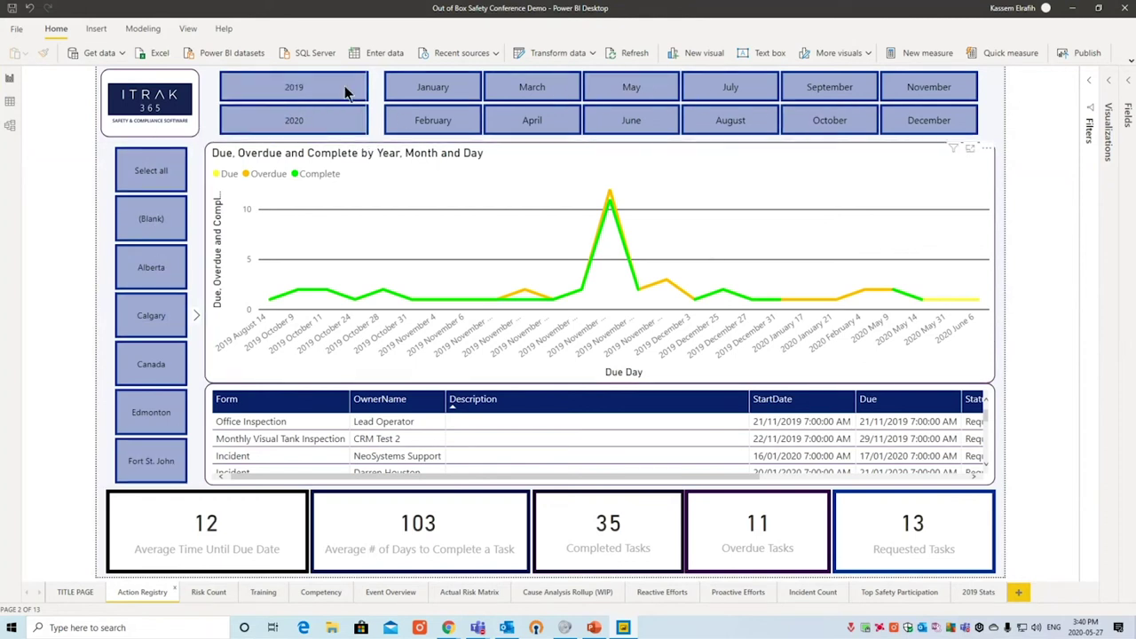
left_click(169, 364)
left_click(167, 352)
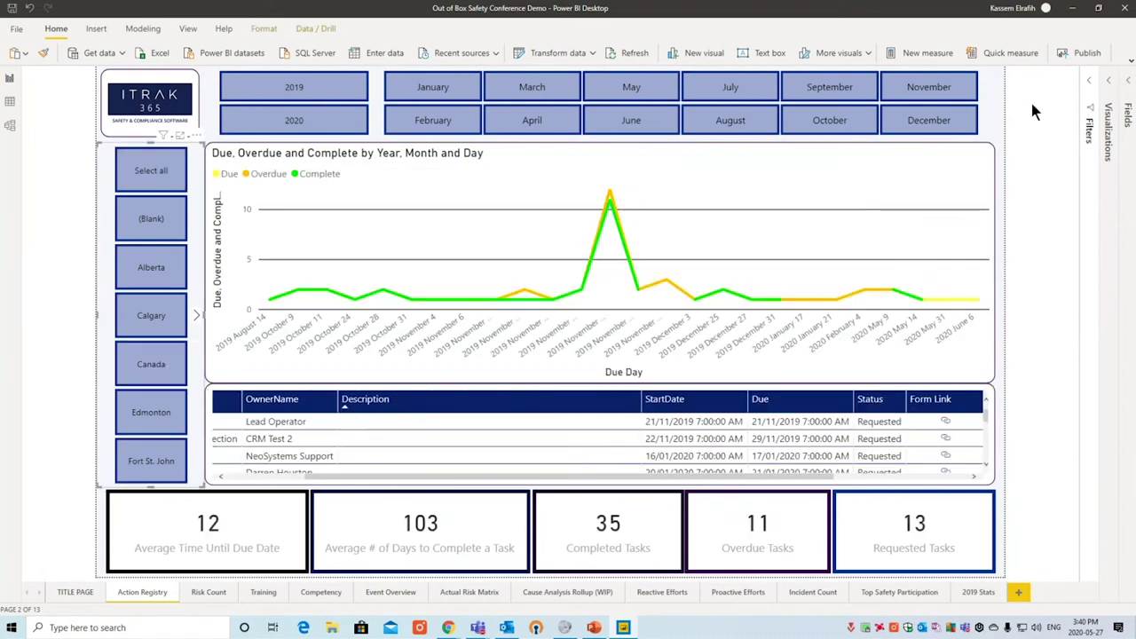
Expand the Filters pane and try restricting the location slicer to Alberta, clearing that restriction again.
left_click(1085, 82)
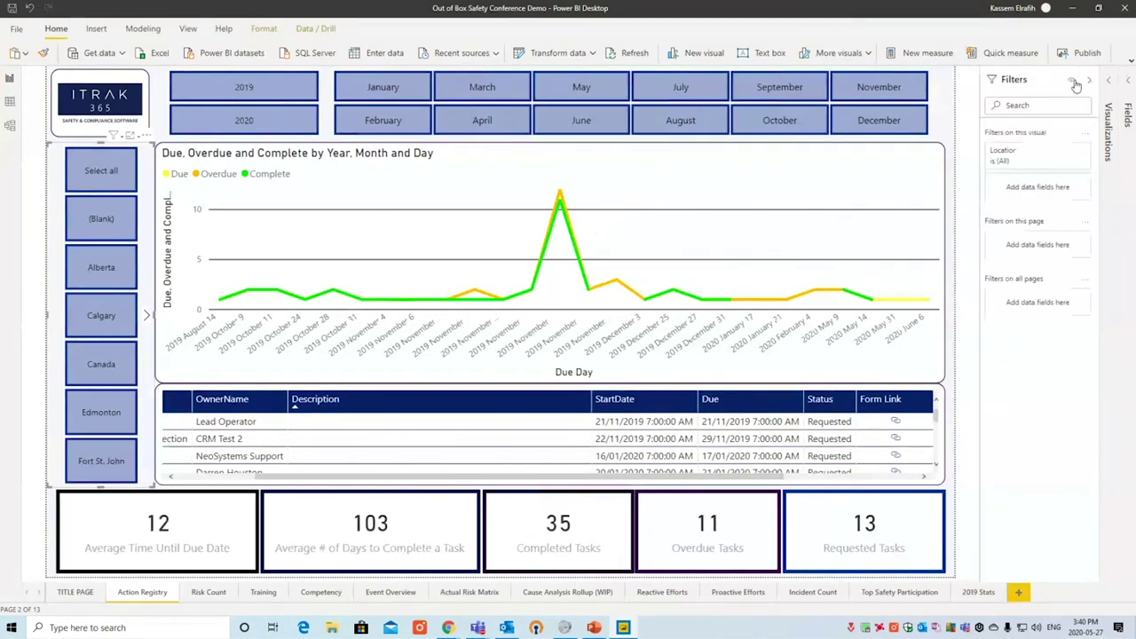
left_click(1069, 152)
left_click(1018, 249)
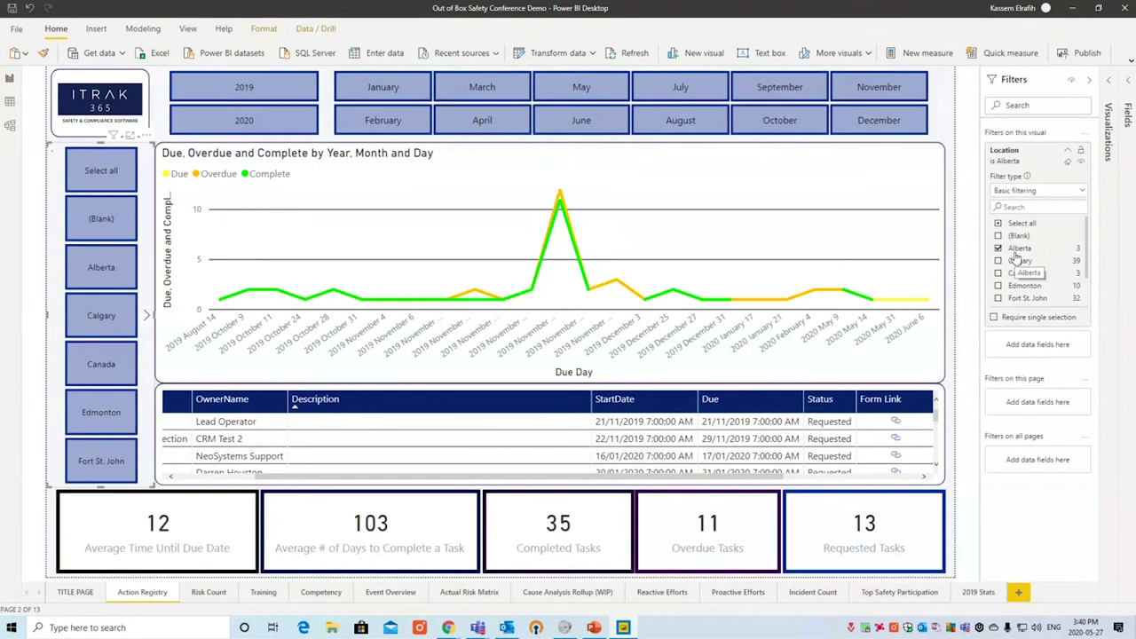
left_click(1018, 250)
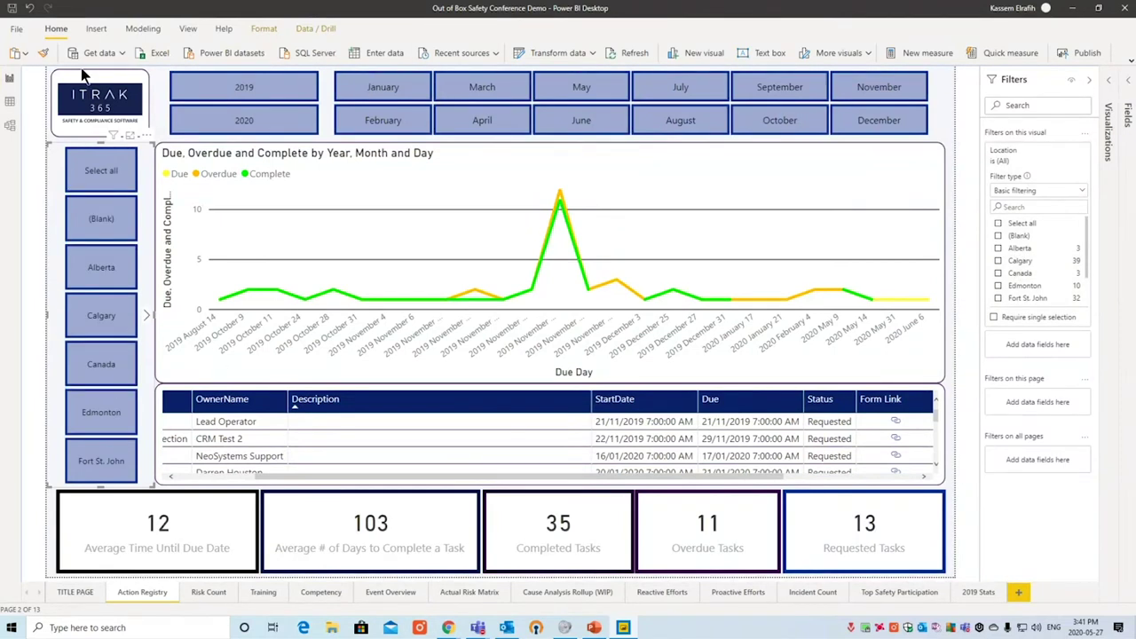
Review the health and safety summary on the title page and return to the Action Registry page.
left_click(85, 600)
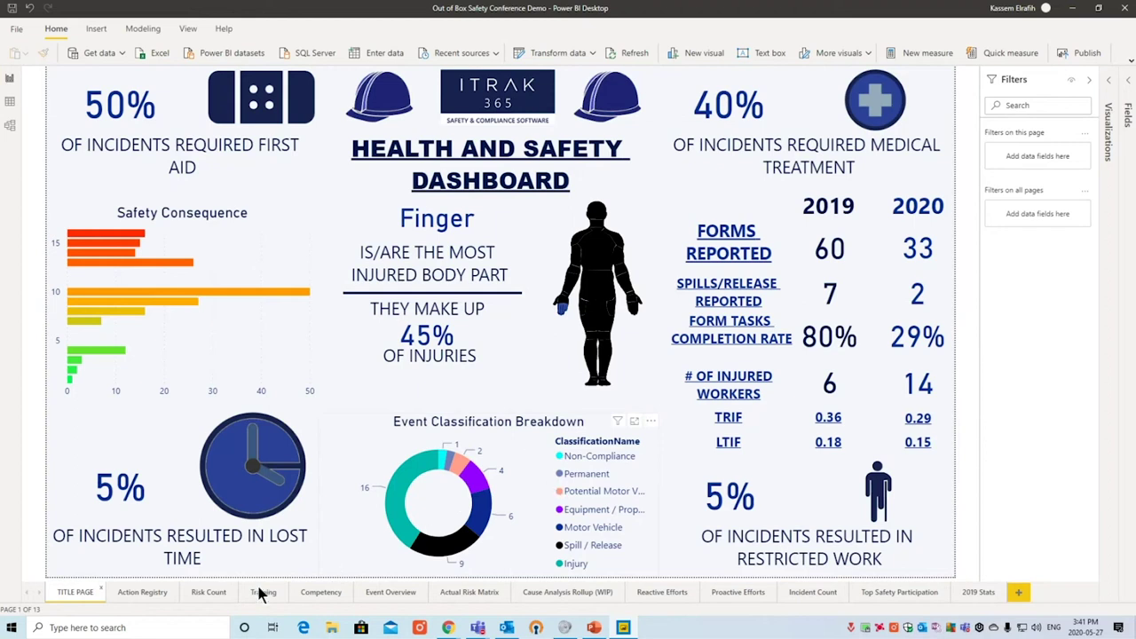
left_click(142, 592)
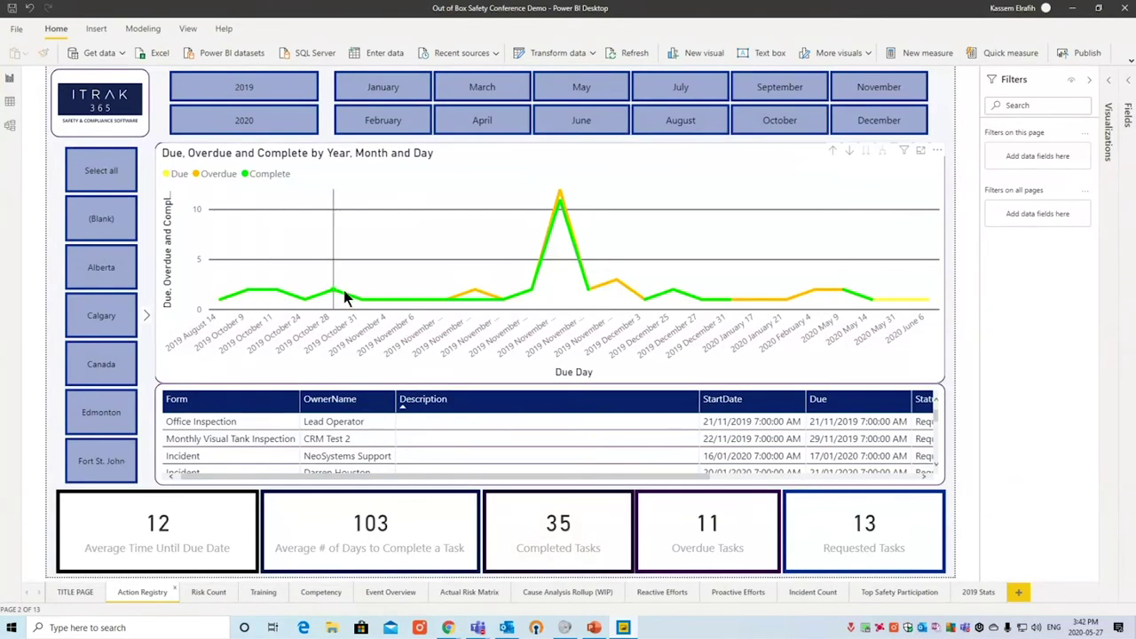
Filter the task table by the chart's highest November 2019 peak and open the form link of the HSE supervisors team meeting task.
mouse_move(360, 292)
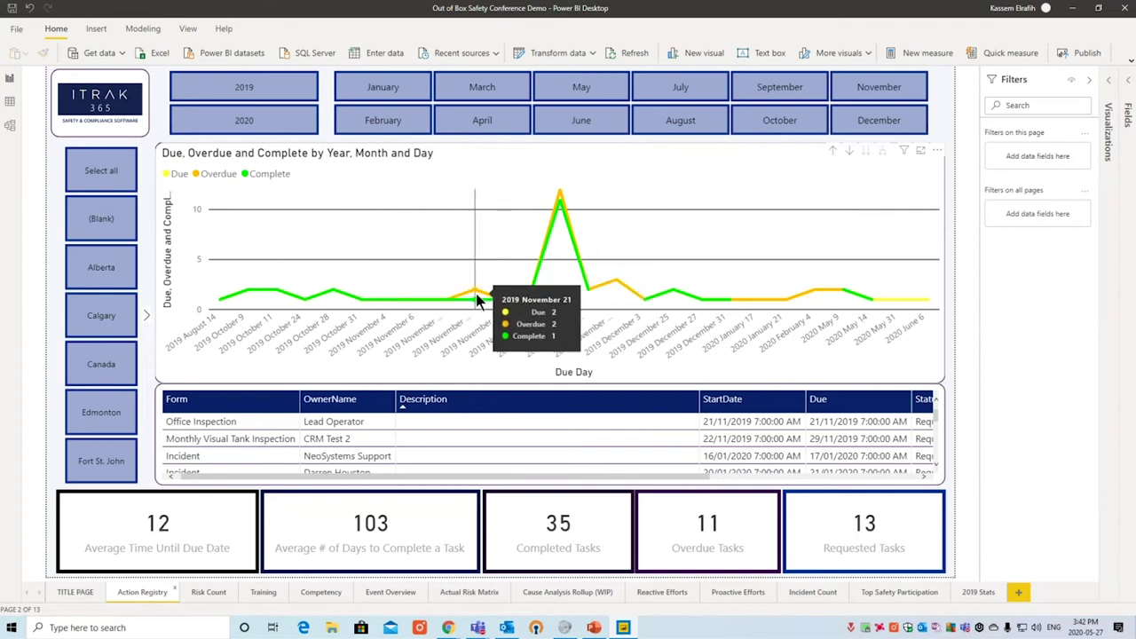
left_click(558, 197)
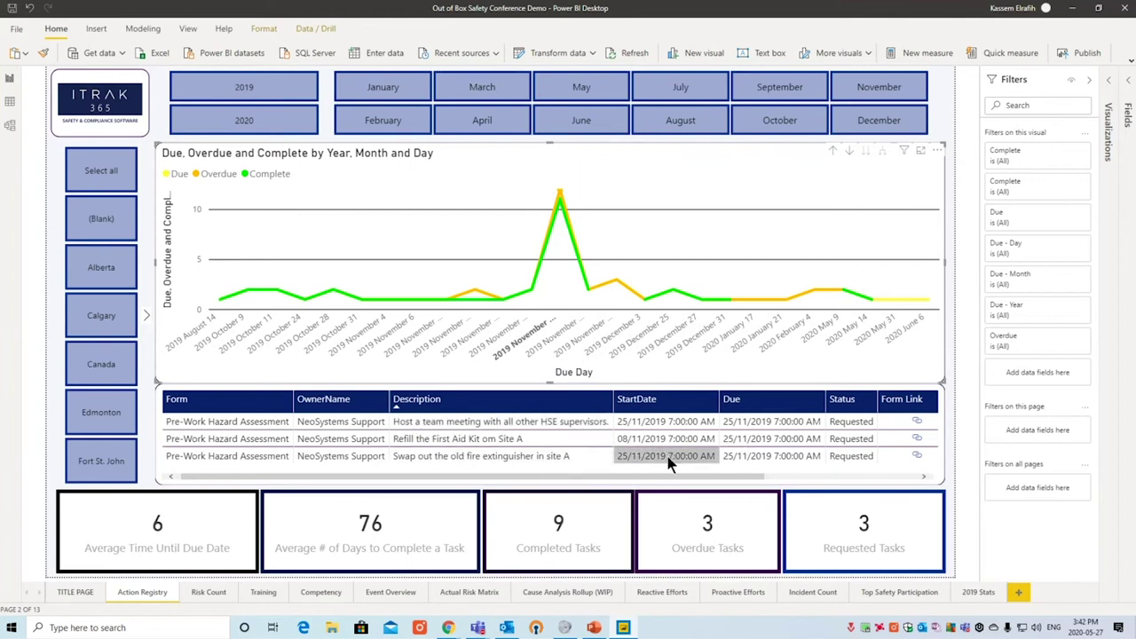
left_click_drag(681, 480, 885, 475)
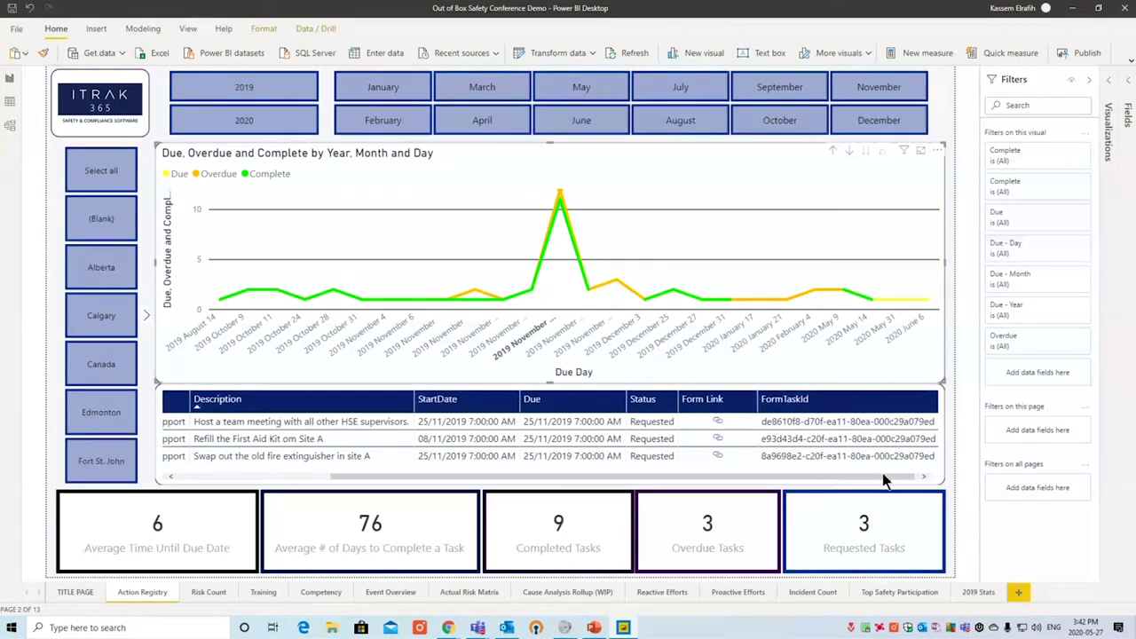
left_click(722, 427)
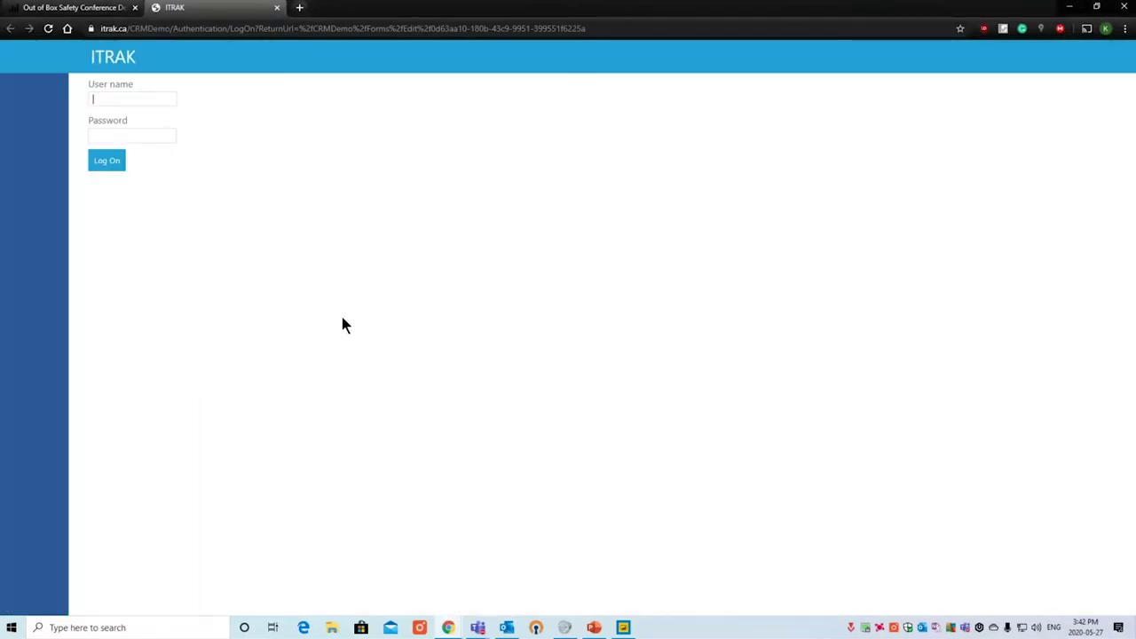
Log on to the ITRAK site with the account's user name and password.
left_click(111, 97)
left_click(123, 118)
left_click(133, 132)
type("********")
key("Return")
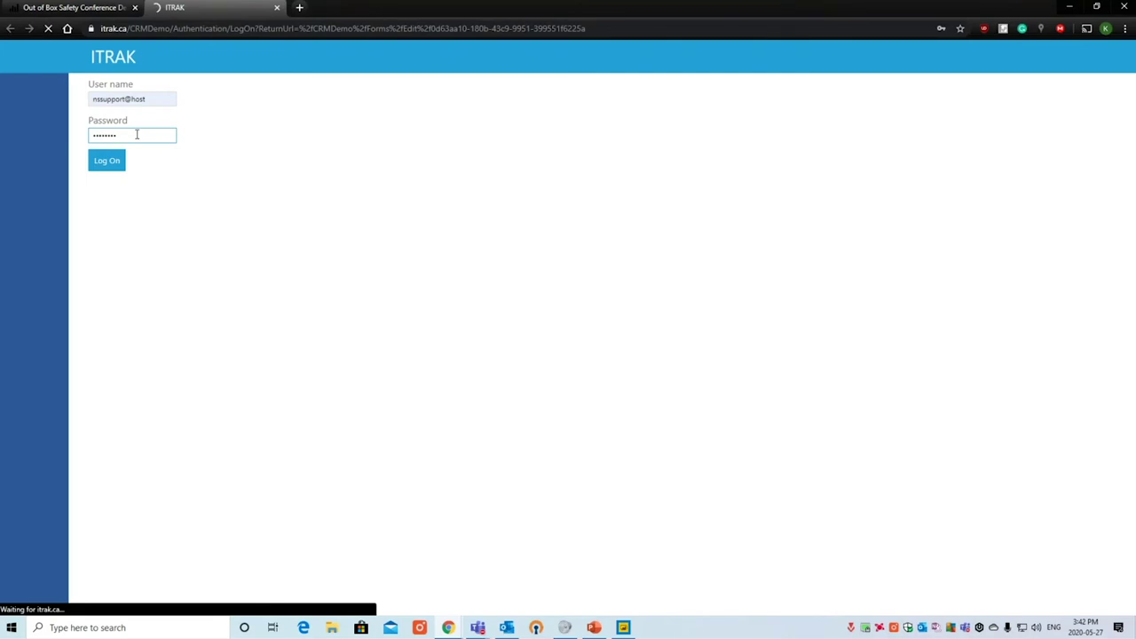
left_click(106, 162)
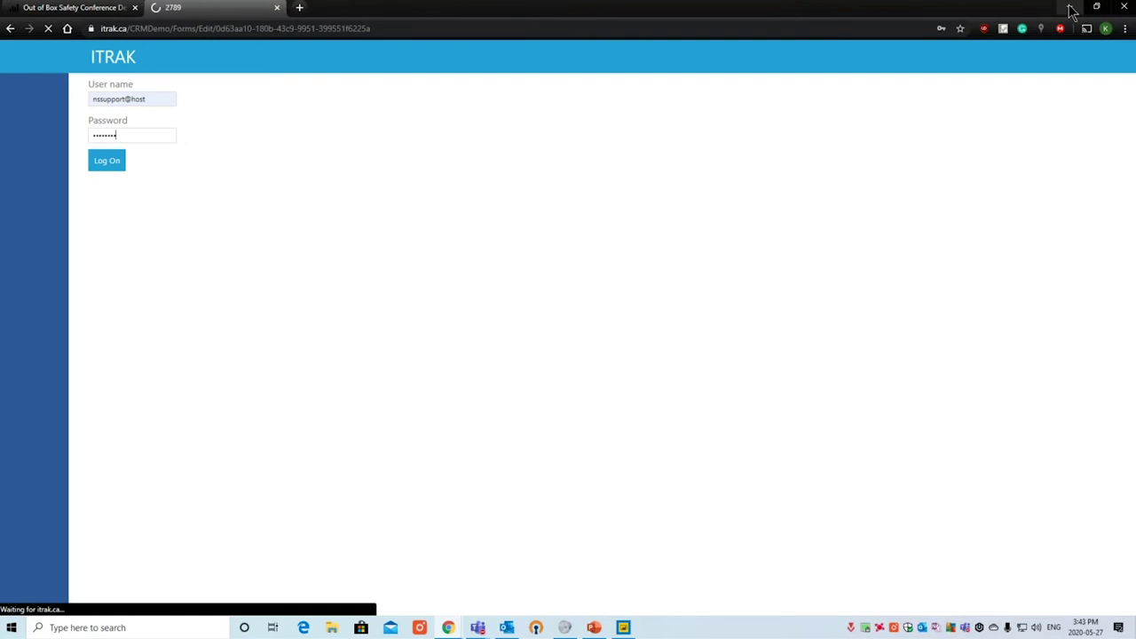
Close the ITRAK form's browser tab, switch back to Power BI Desktop and clear the date selection in the line chart.
left_click(277, 8)
key("alt+Tab")
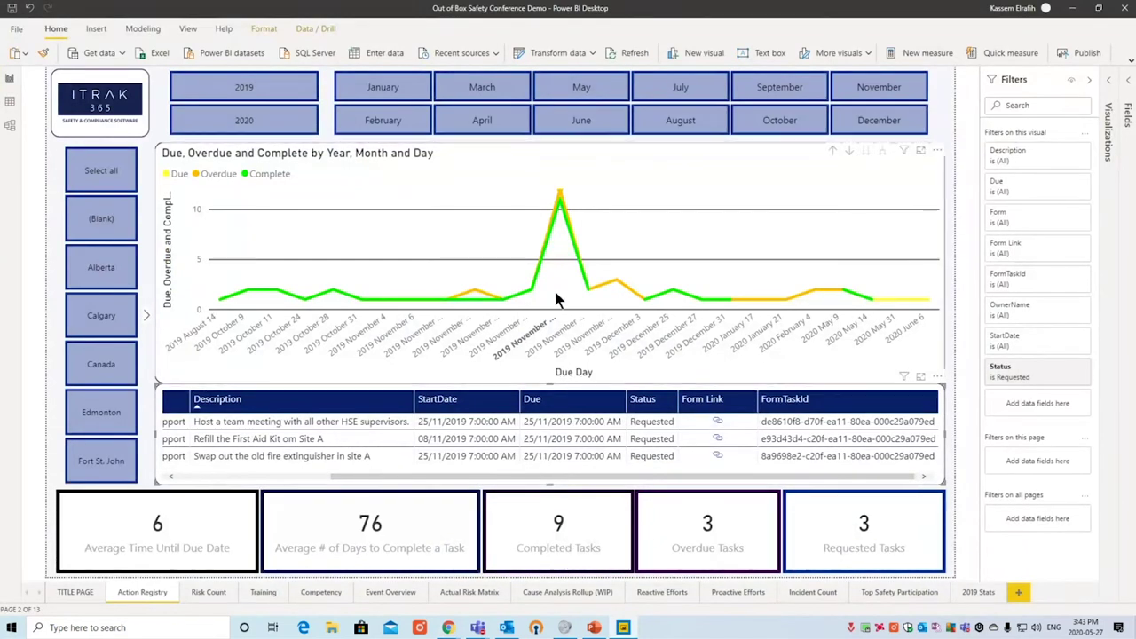
left_click(559, 246)
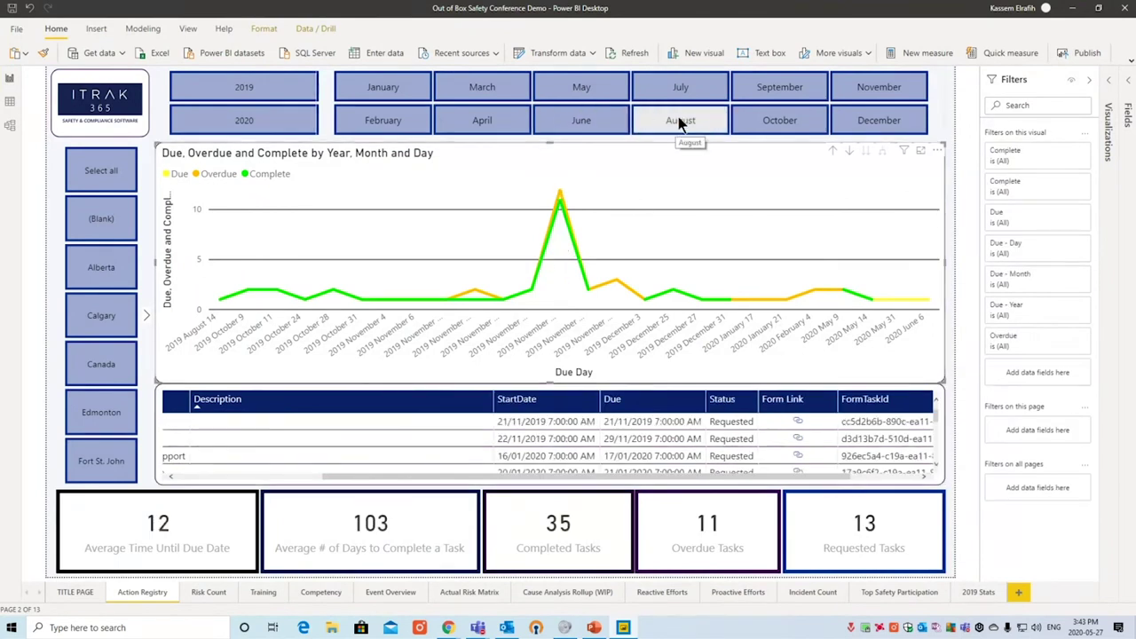
Filter the Action Registry page to December 2019 and the Calgary location.
left_click(865, 119)
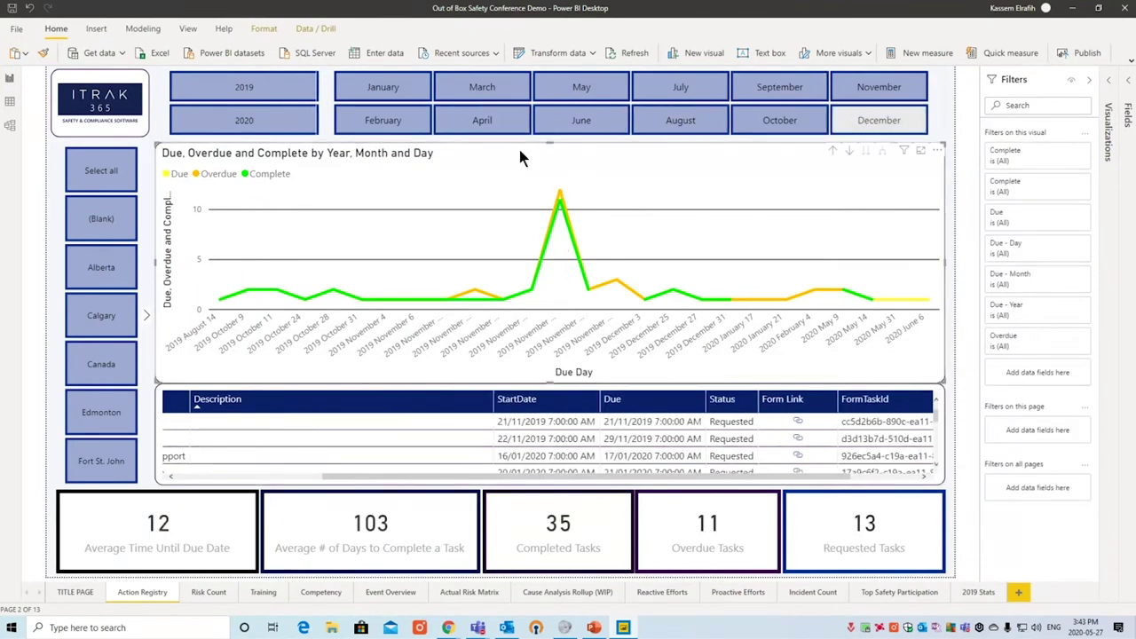
left_click(280, 87)
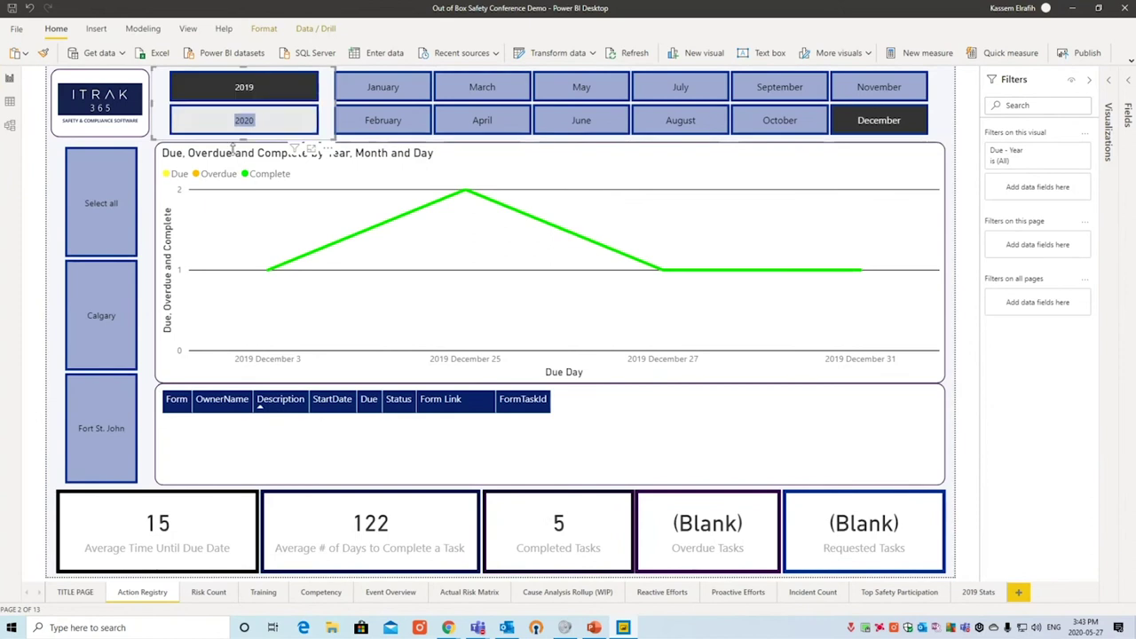
left_click(97, 291)
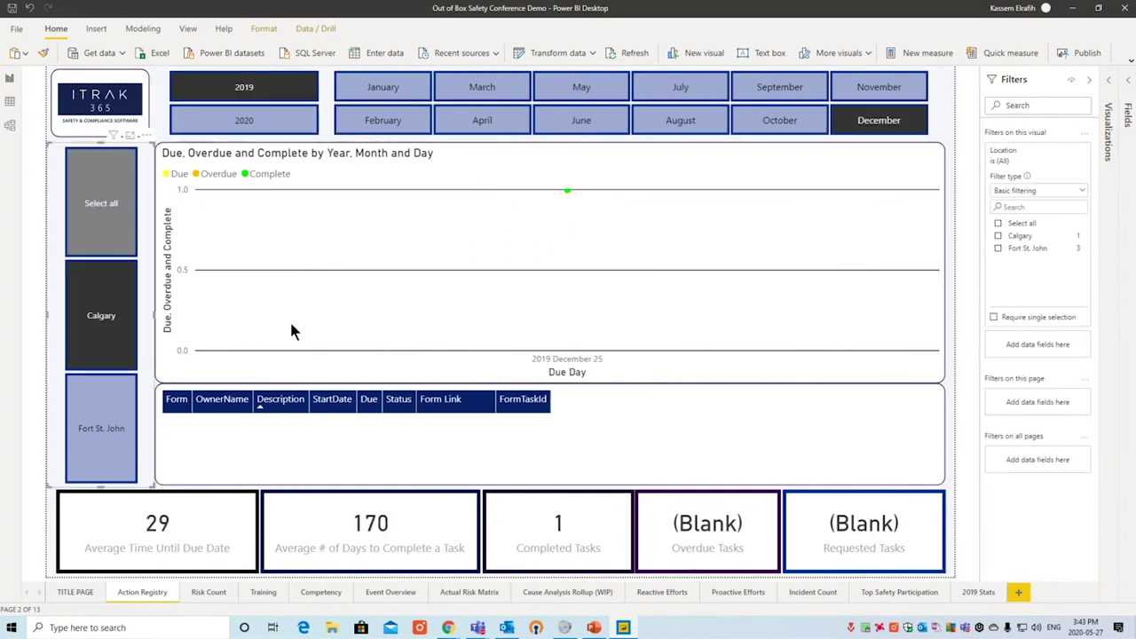
Clear the Calgary, 2019 and December filters on the Action Registry page.
left_click(79, 293)
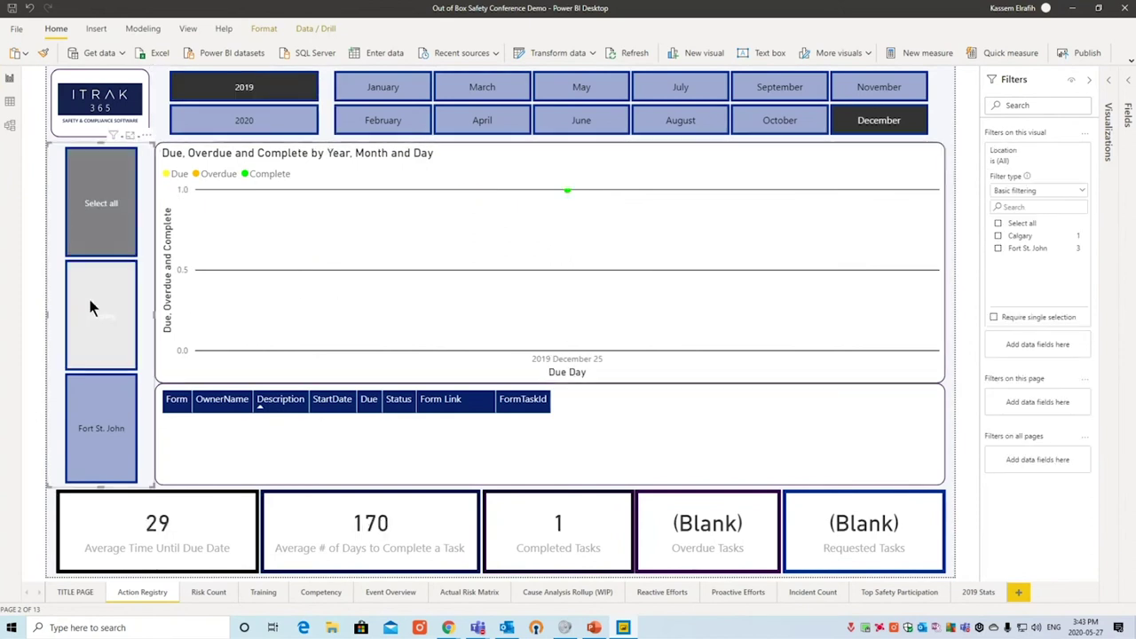
left_click(273, 98)
left_click(856, 124)
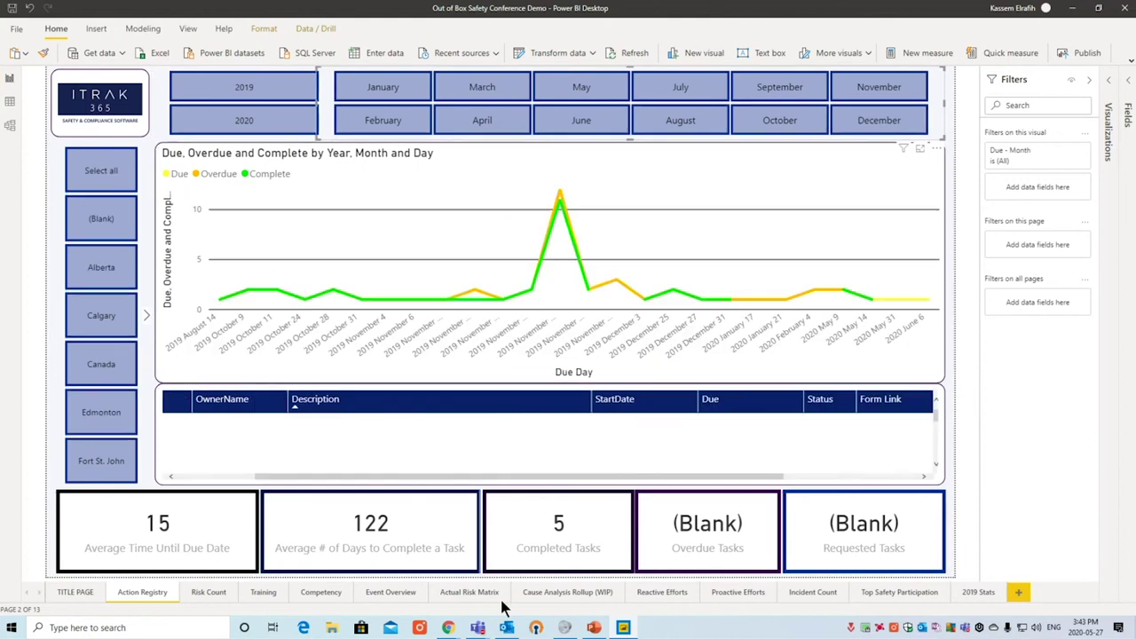
Open the Risk Count page and examine the top risks, injured body parts and injury classifications.
left_click(217, 598)
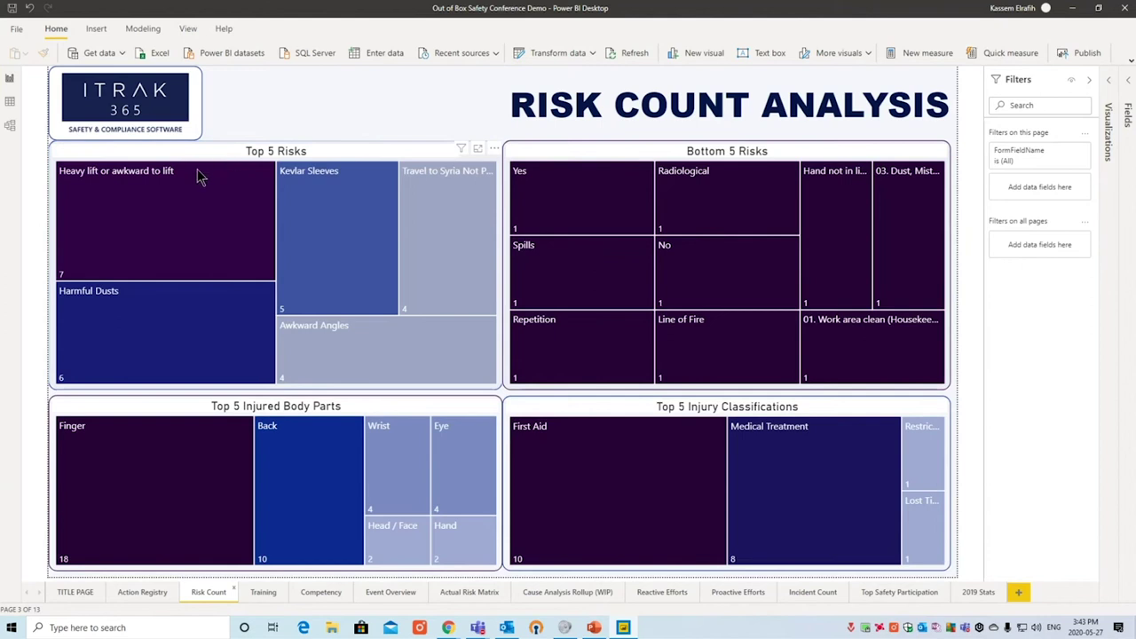
left_click(163, 180)
left_click_drag(160, 176, 155, 170)
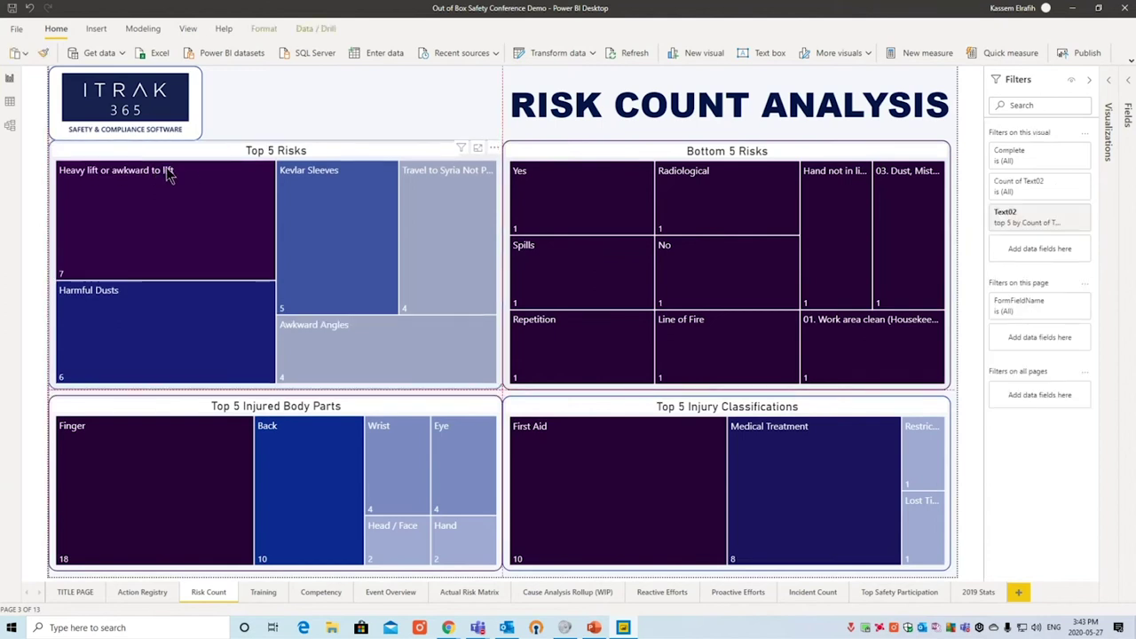
mouse_move(168, 175)
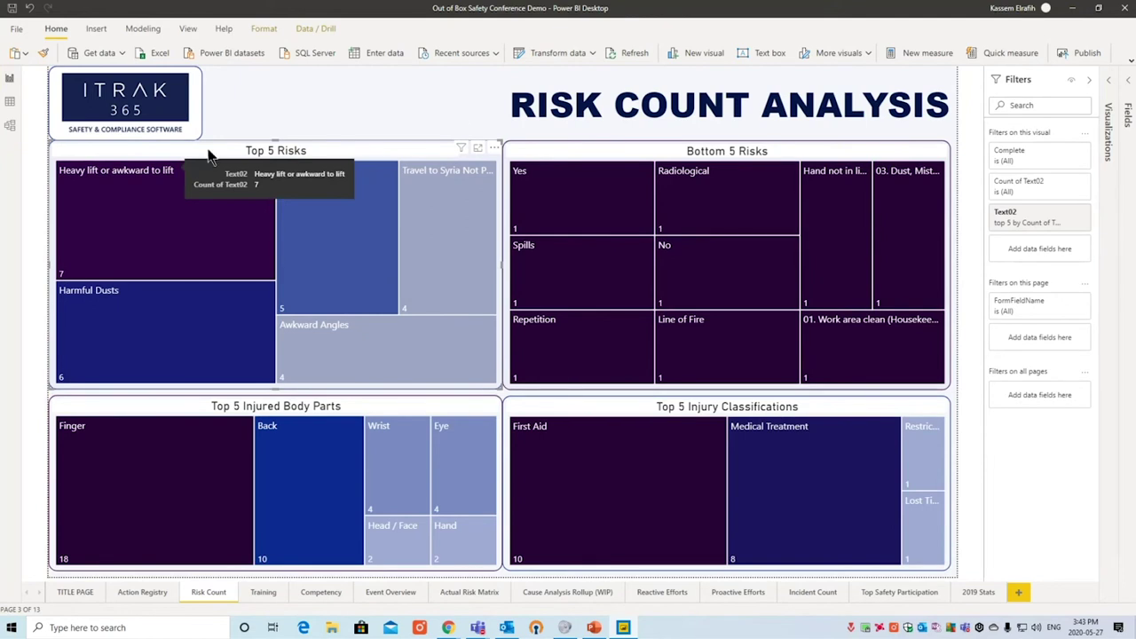
mouse_move(321, 453)
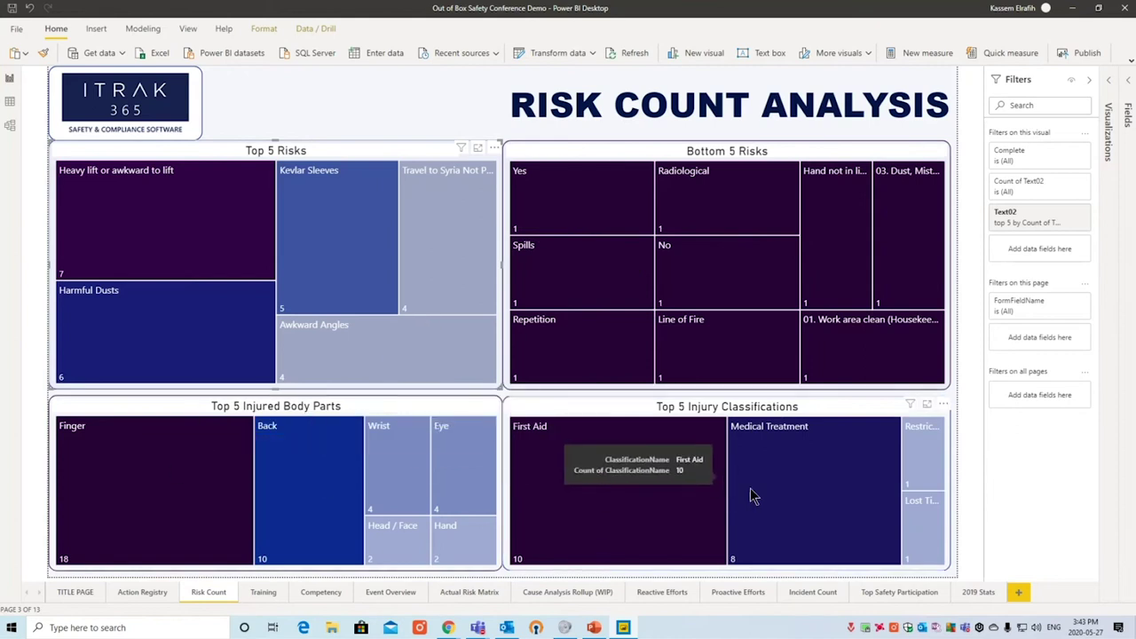
Open the Training page and filter it to the Approved status.
left_click(261, 596)
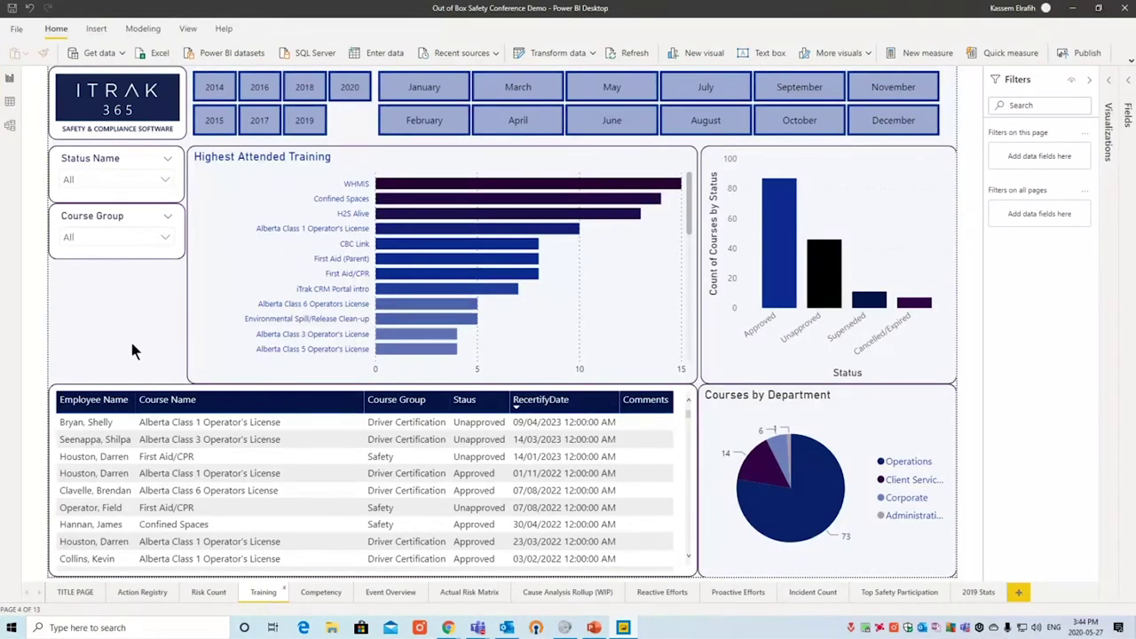
left_click(133, 181)
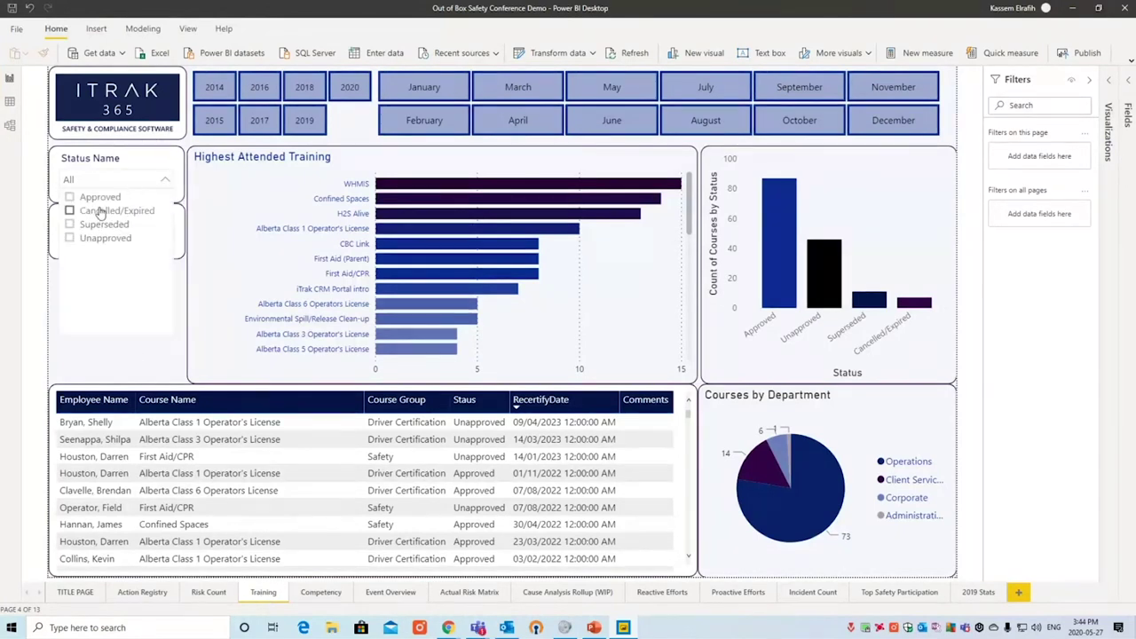
left_click(93, 197)
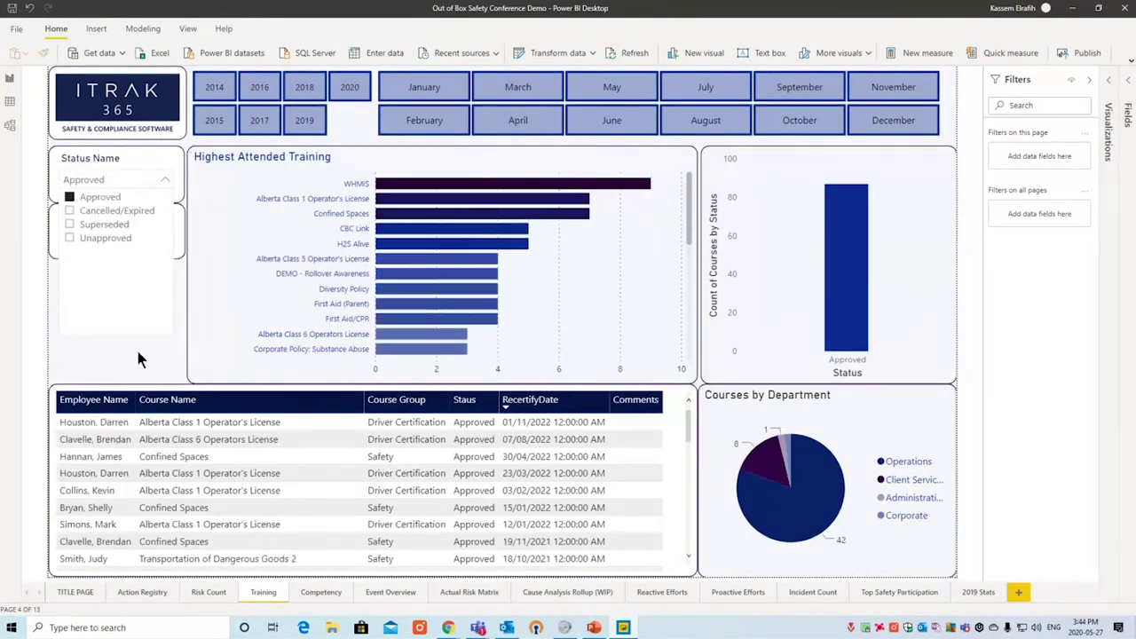
Filter the training data to the Driver Certification course group and select Alberta Class 1 Operator's License in the Highest Attended Training chart.
left_click(137, 359)
left_click(149, 238)
left_click(115, 255)
left_click(124, 238)
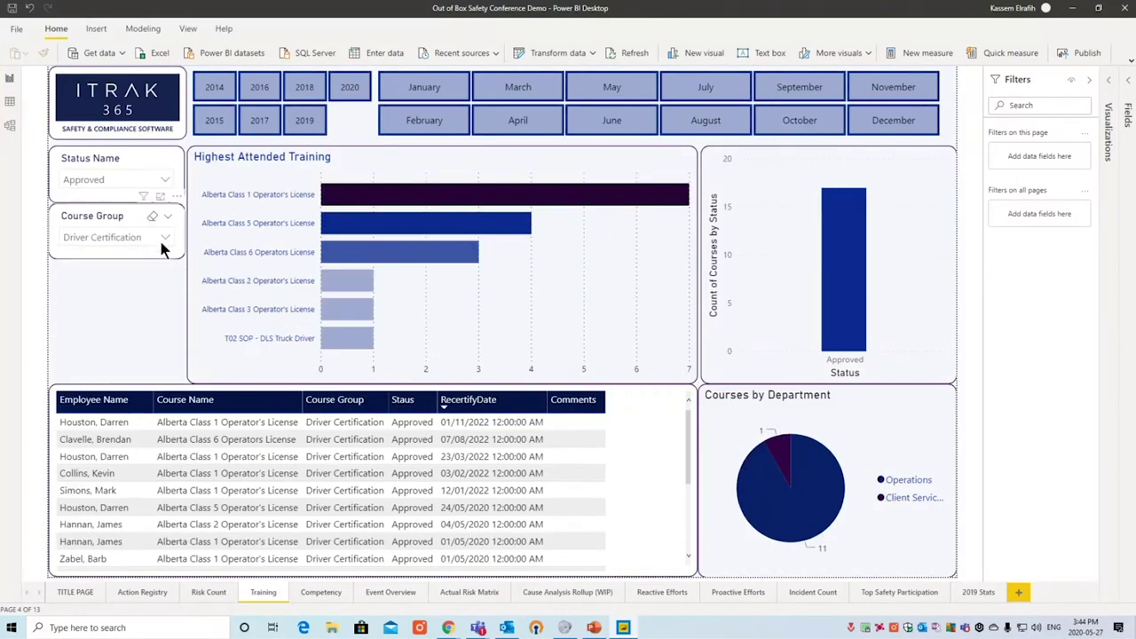
left_click(350, 205)
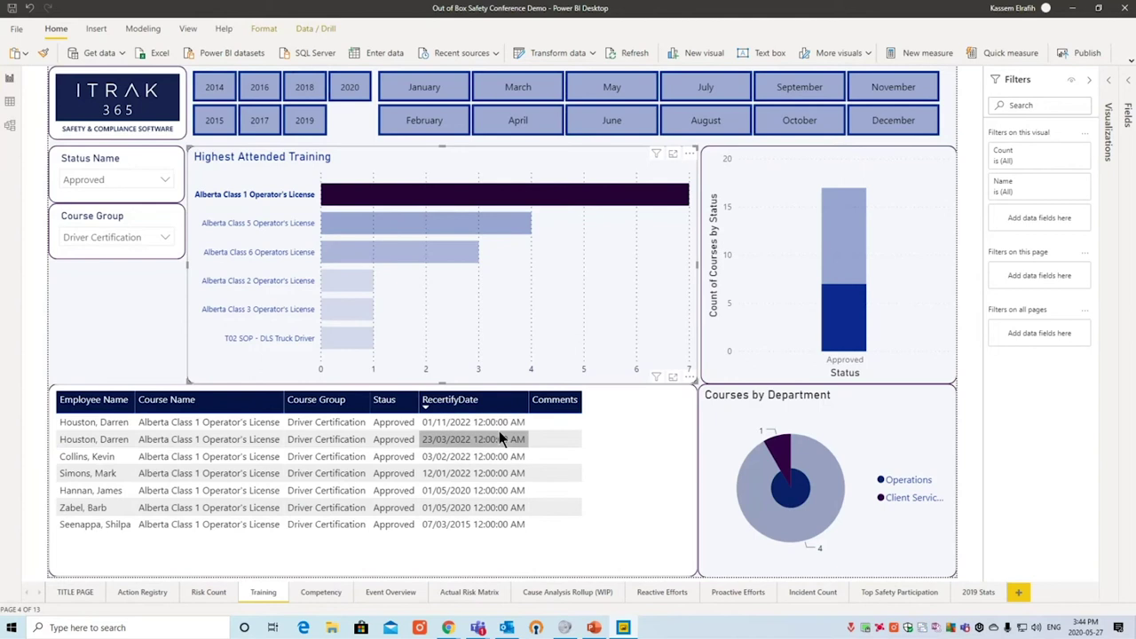
Clear the Course Group and Status Name filters and the Alberta Class 1 Operator's License selection.
left_click(151, 244)
left_click(151, 239)
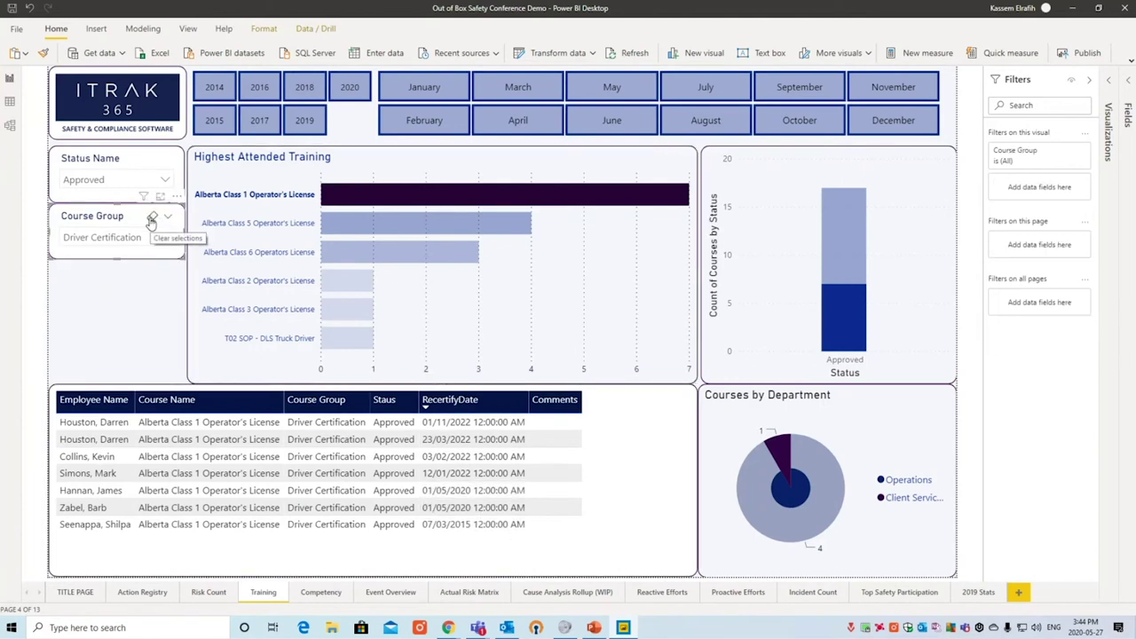
left_click(151, 219)
left_click(152, 161)
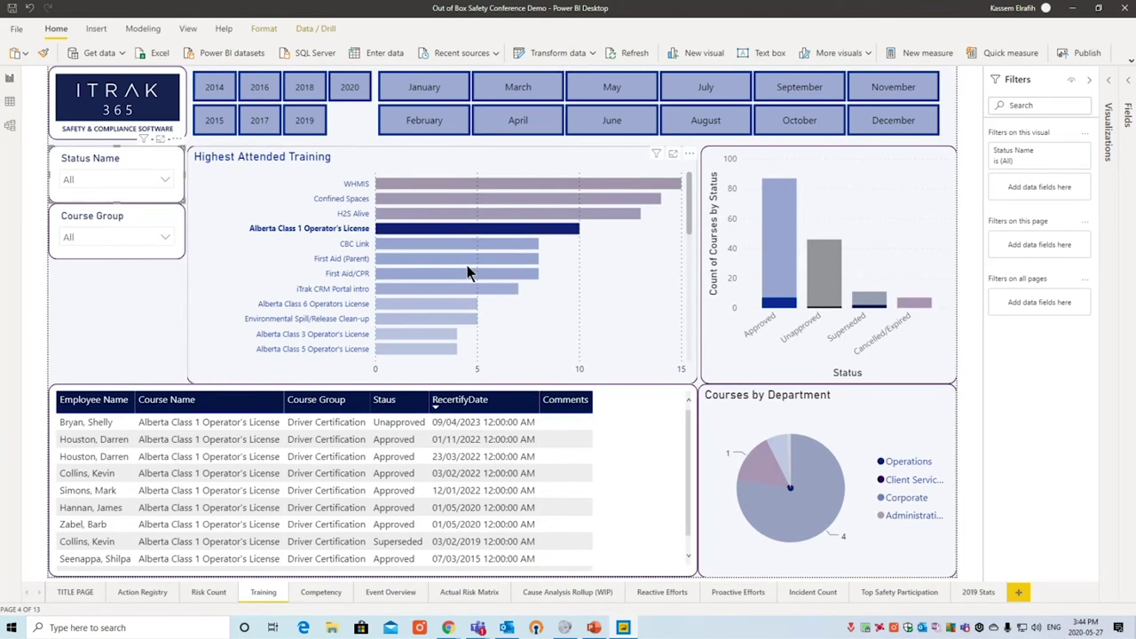
left_click(534, 235)
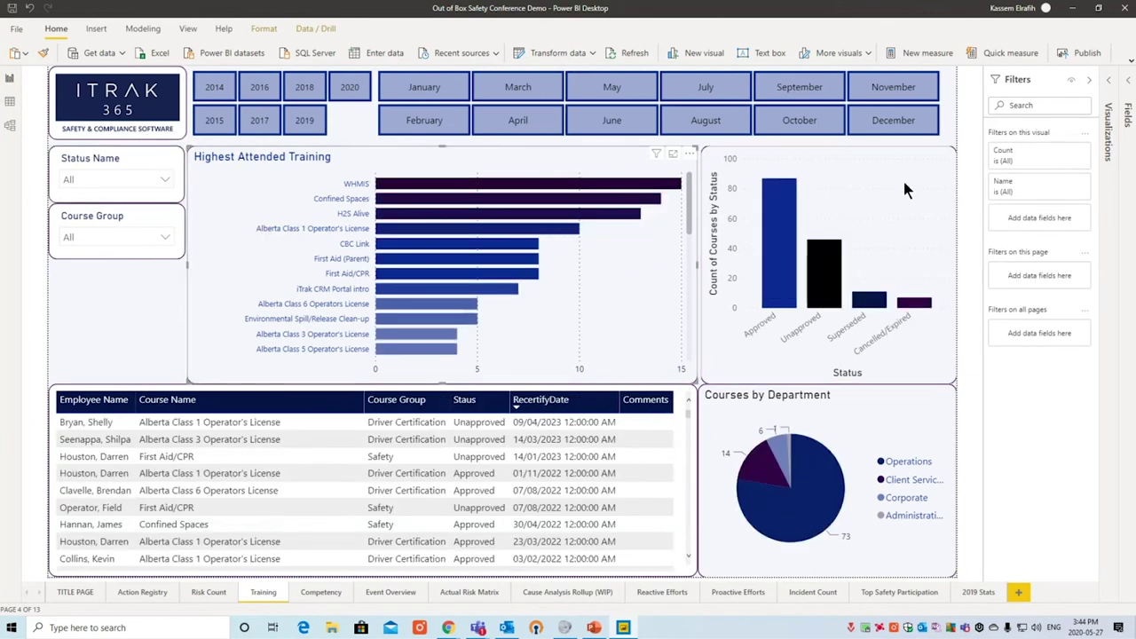
Collapse the Filters pane and select the Operations department in the Courses by Department pie chart.
left_click(1089, 79)
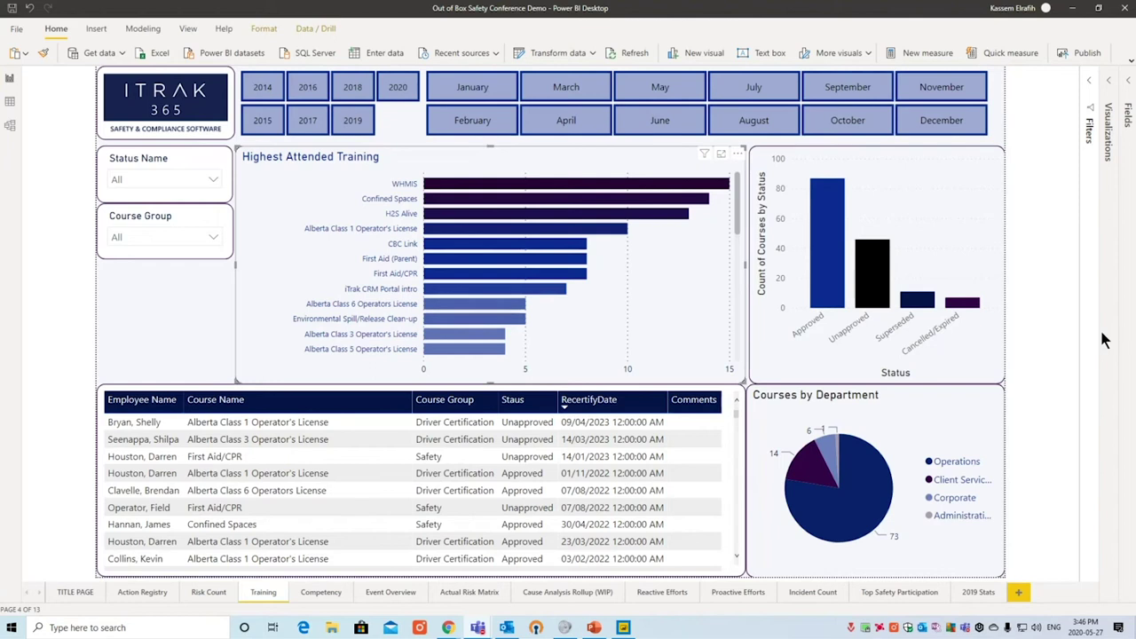
left_click(1064, 334)
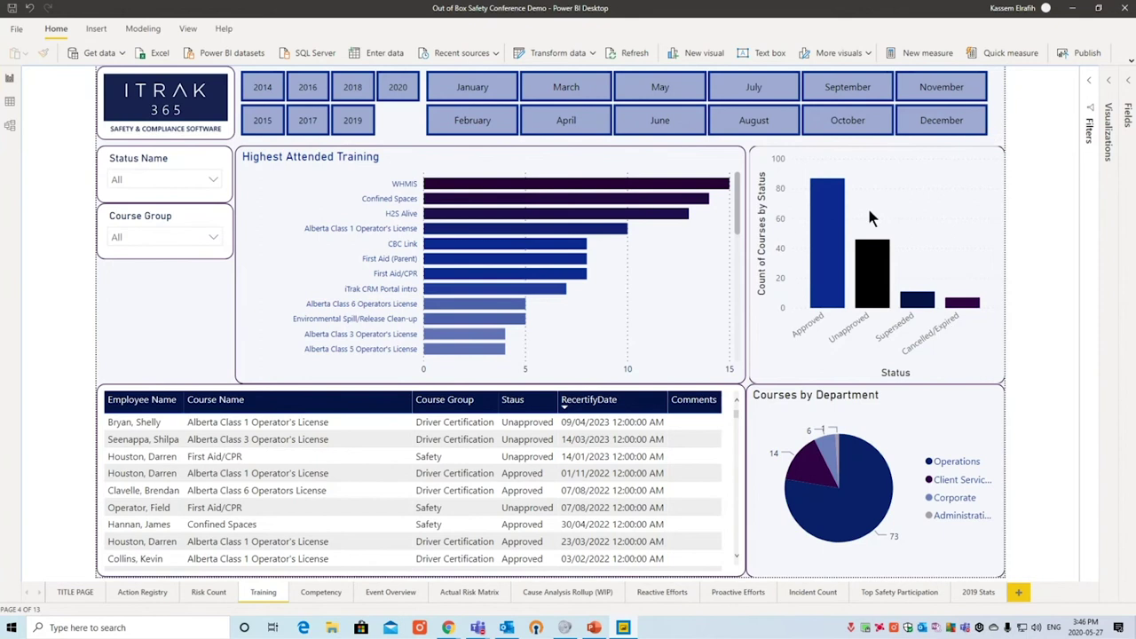
left_click(855, 515)
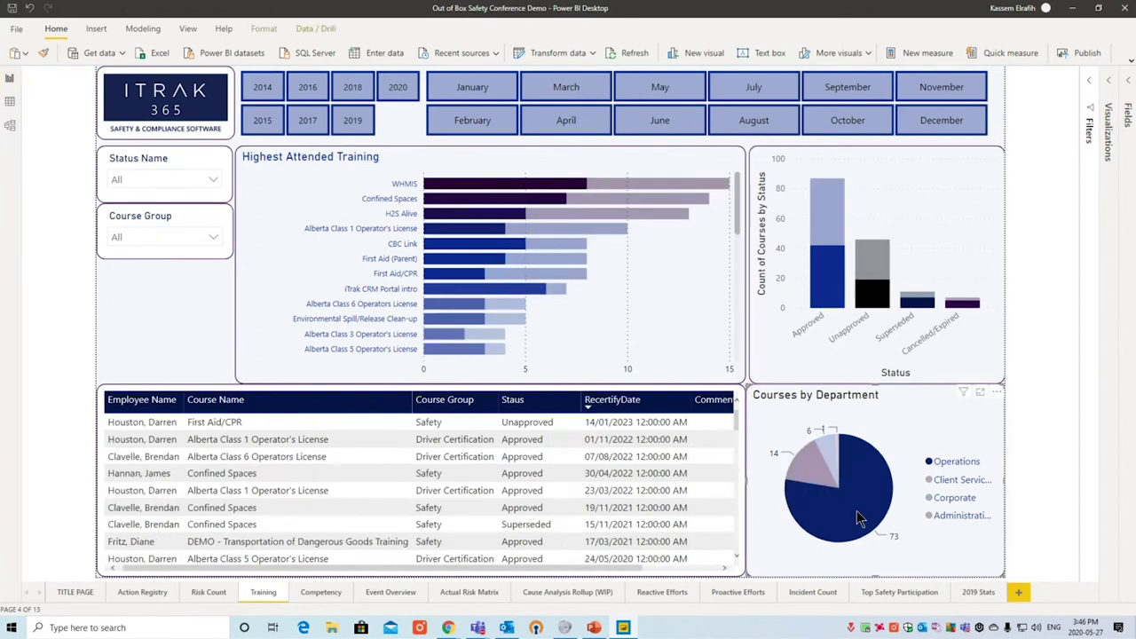
Toggle the Operations department selection in the Courses by Department pie chart, leaving it cleared.
left_click(858, 519)
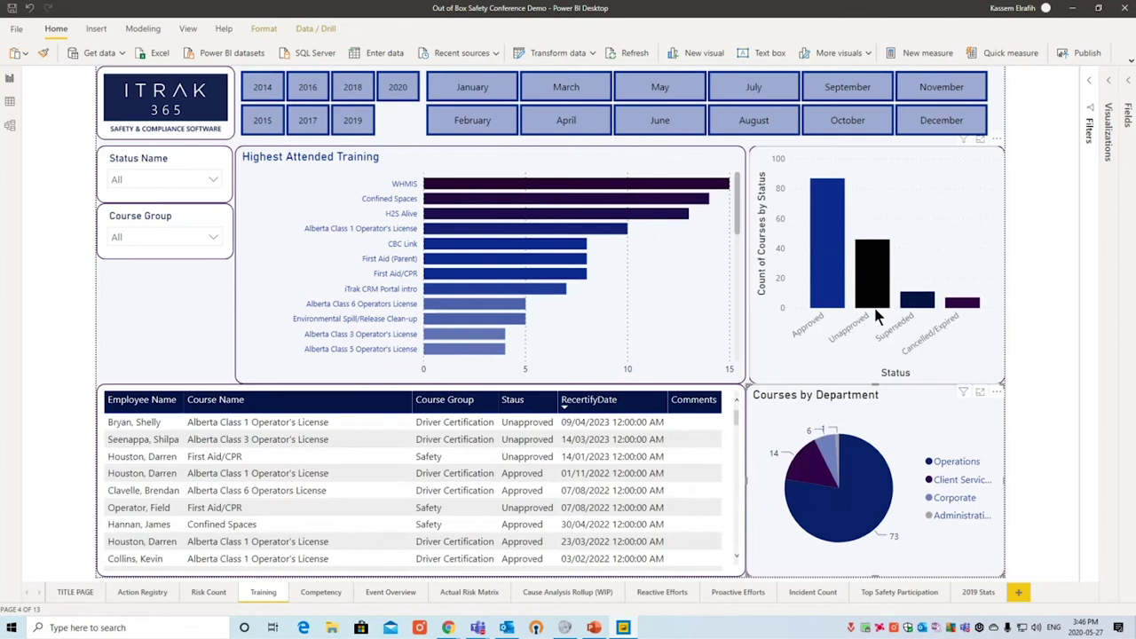
left_click(859, 485)
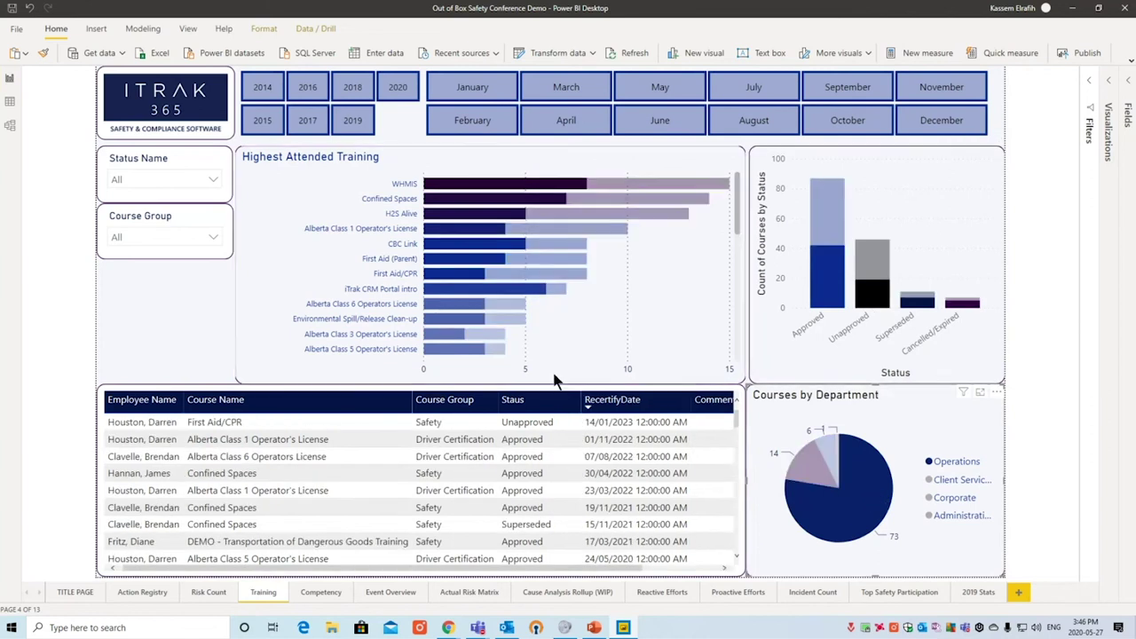
mouse_move(861, 492)
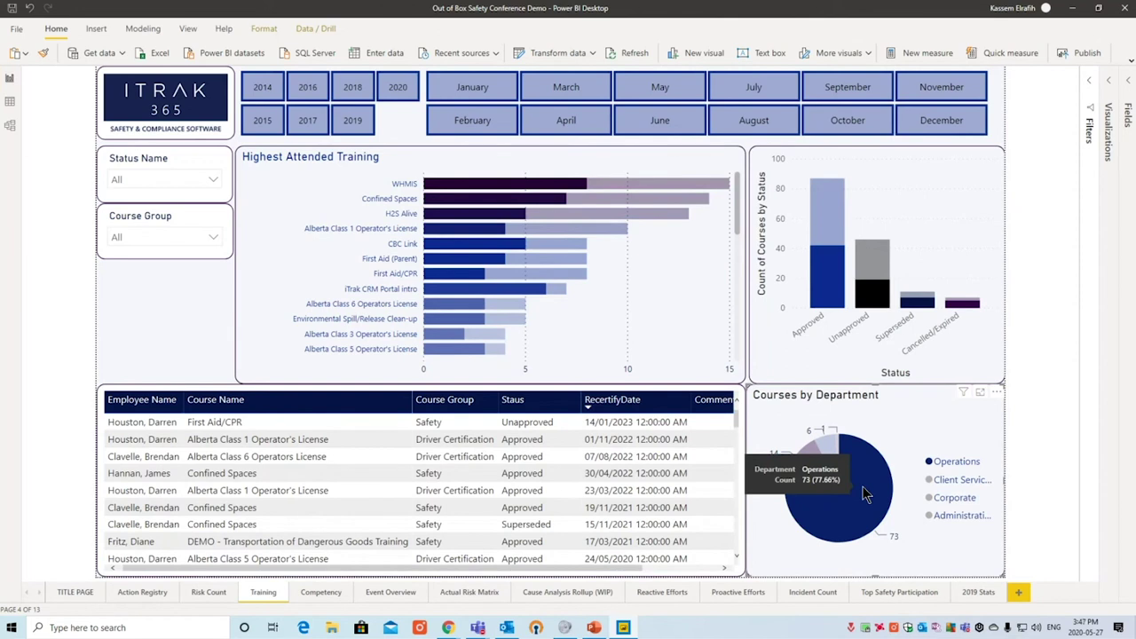
left_click(865, 494)
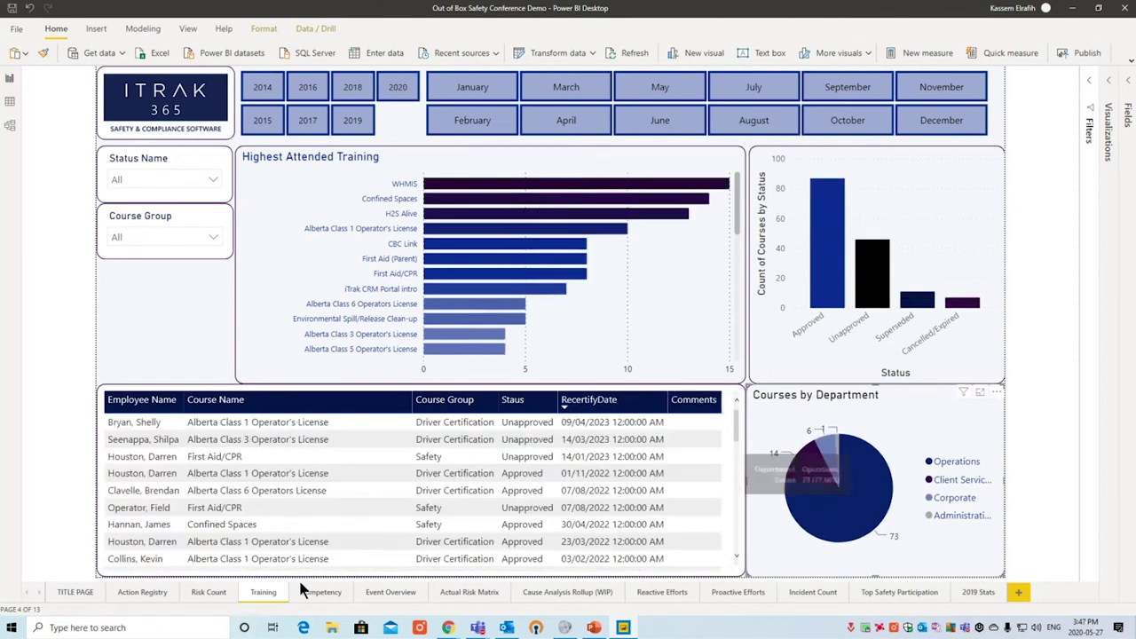
Open the Competency page, filter it to the Competent status and bring the 01 - Rig Move review dates into view.
left_click(312, 594)
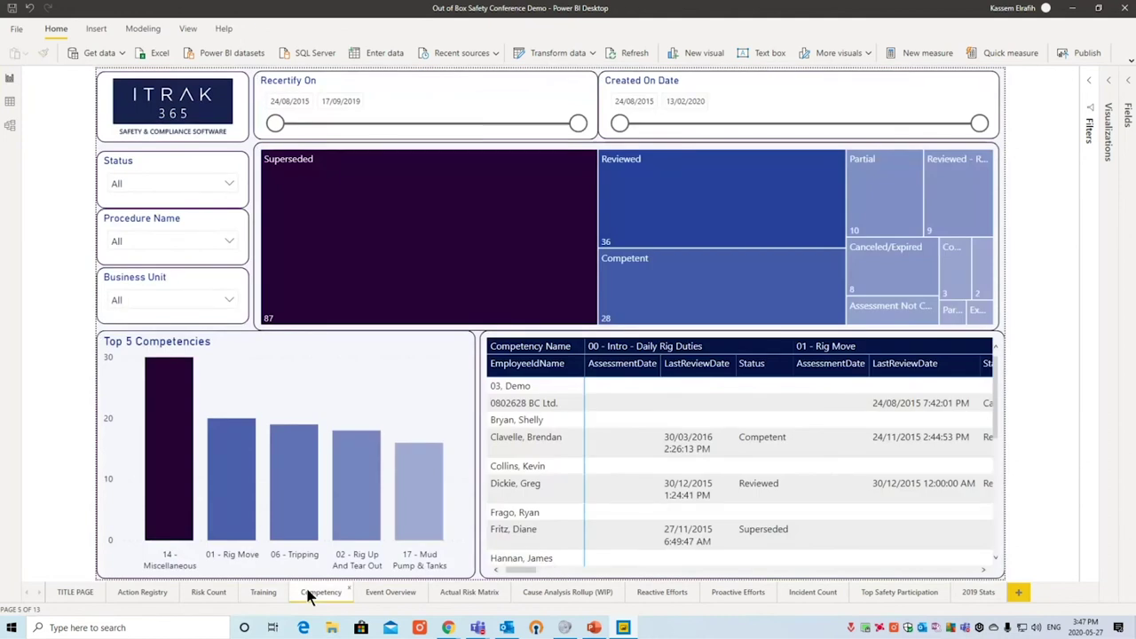
left_click(217, 186)
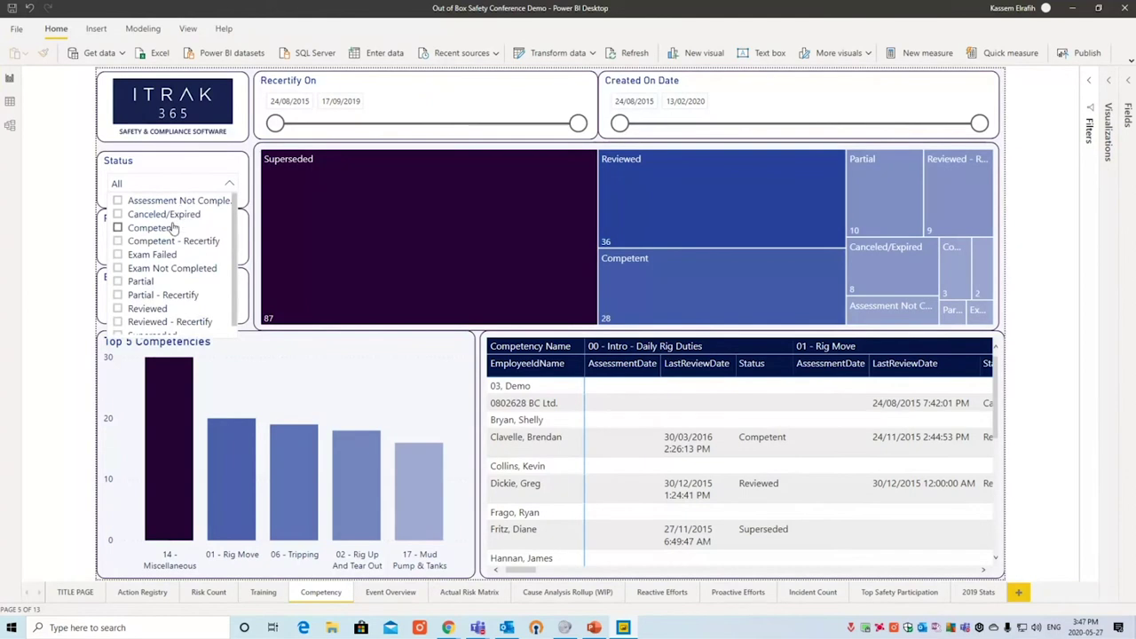
left_click(118, 228)
left_click(228, 183)
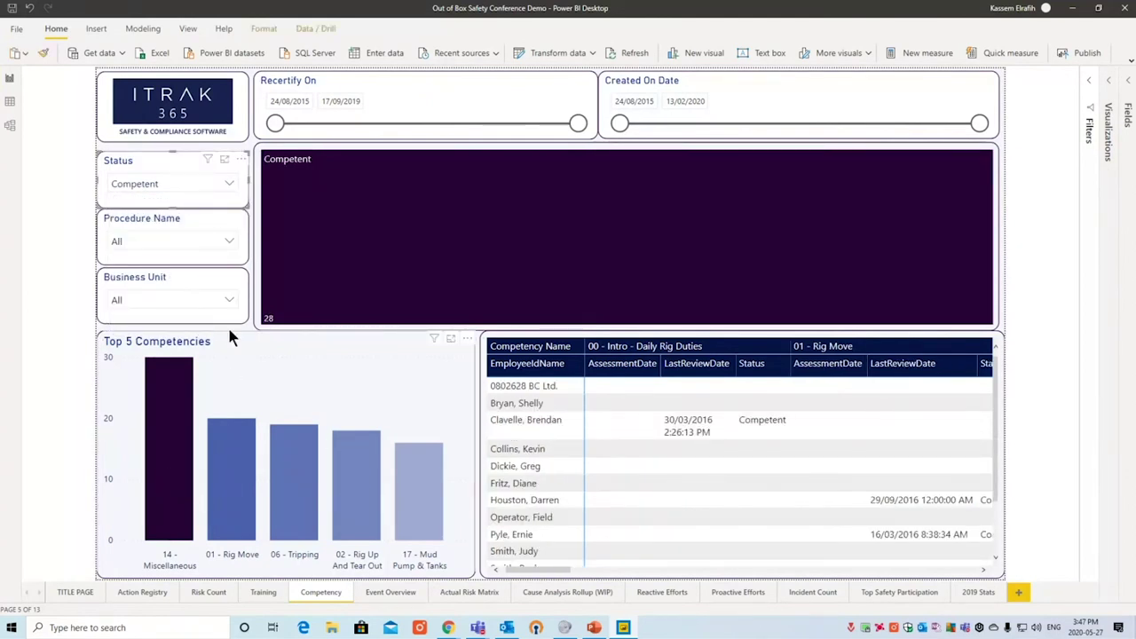
scroll(545, 436, "down", 1)
scroll(550, 533, "up", 1)
scroll(561, 507, "down", 1)
scroll(599, 513, "up", 1)
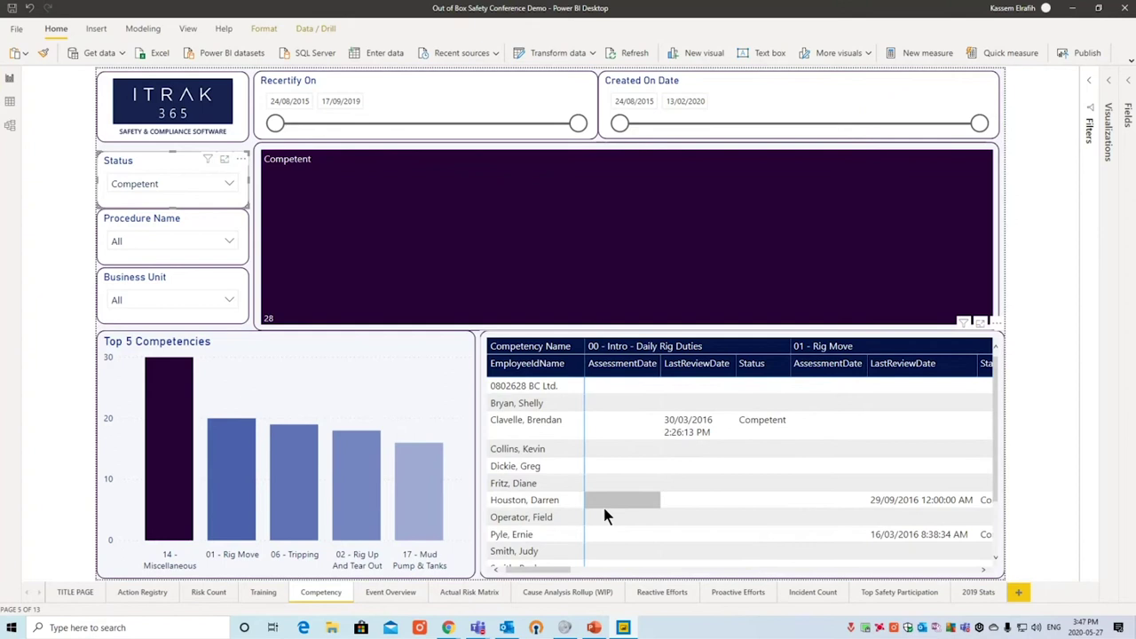
left_click_drag(557, 577, 601, 575)
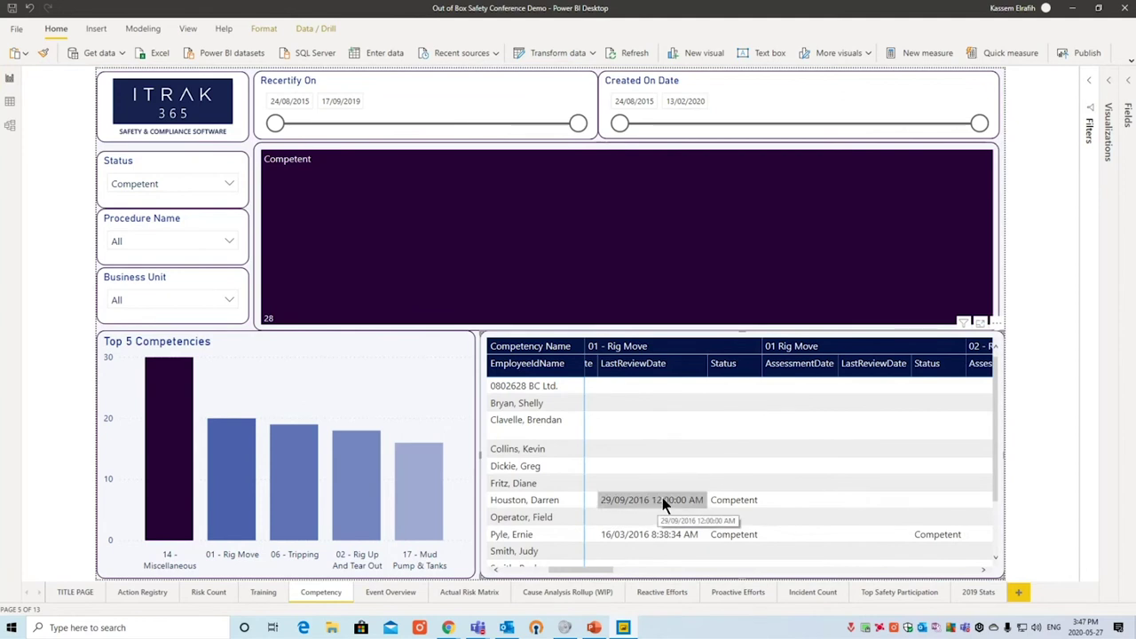
Clear the Competent status filter on the Competency page.
left_click(179, 184)
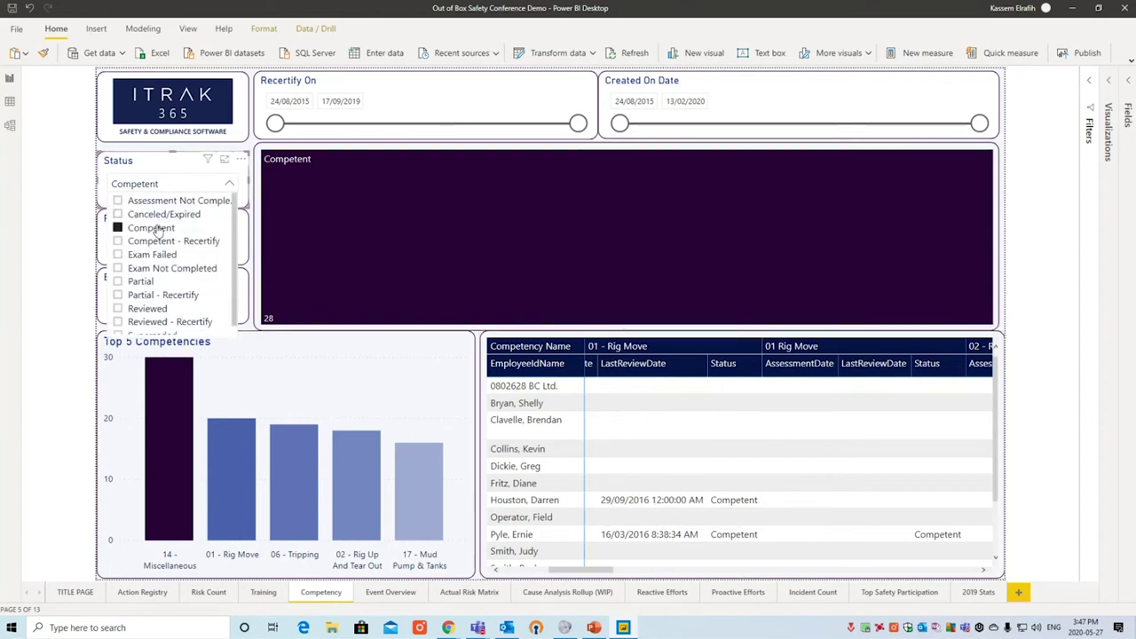
left_click(153, 228)
left_click(164, 167)
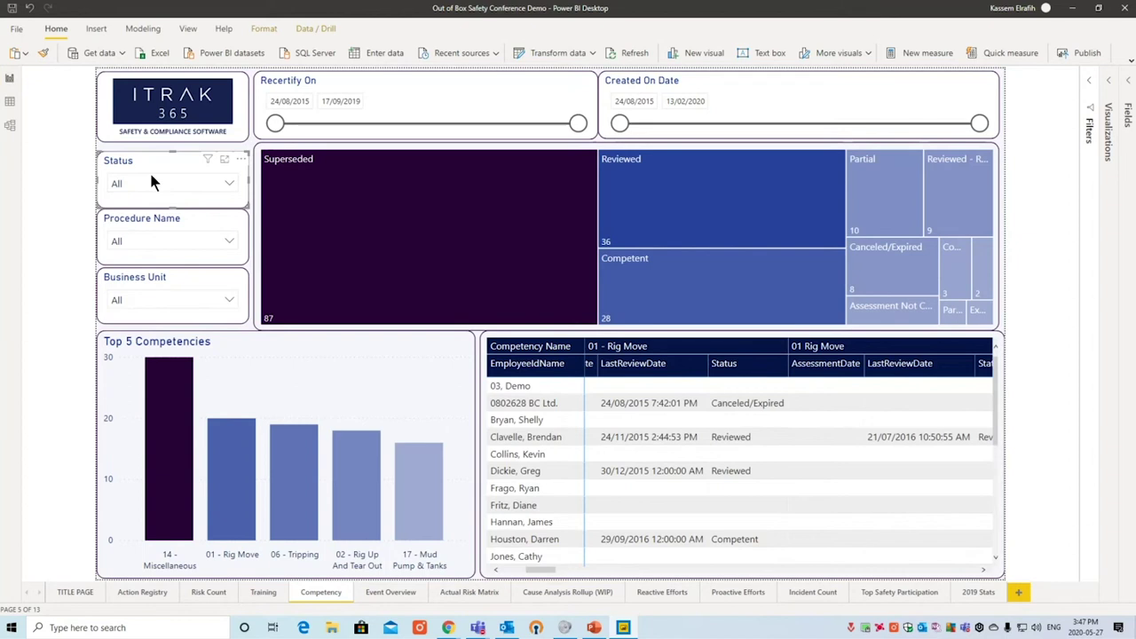
View the Event Overview page, and apply and clear the June filter on the Actual Risk Matrix page.
left_click(387, 593)
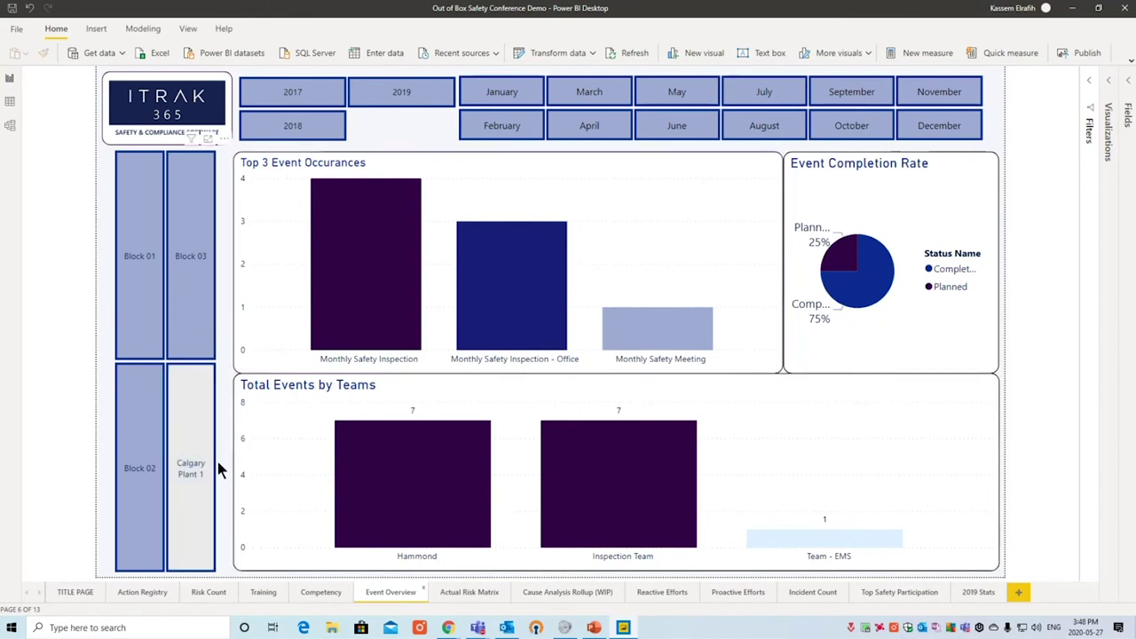
left_click(447, 595)
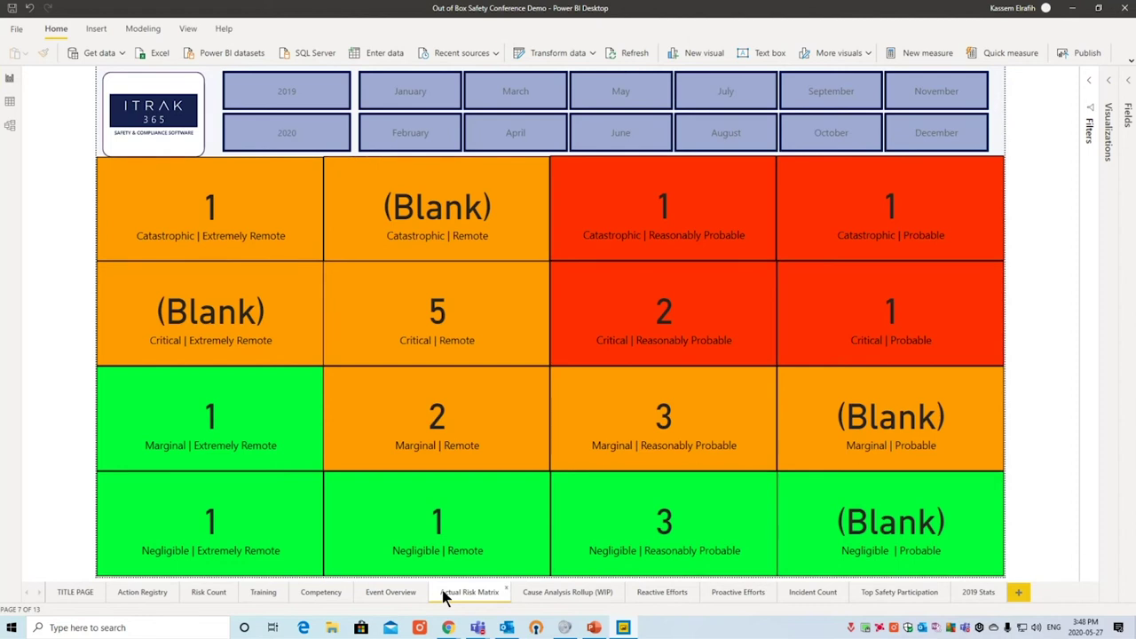
left_click(1088, 82)
left_click(1088, 81)
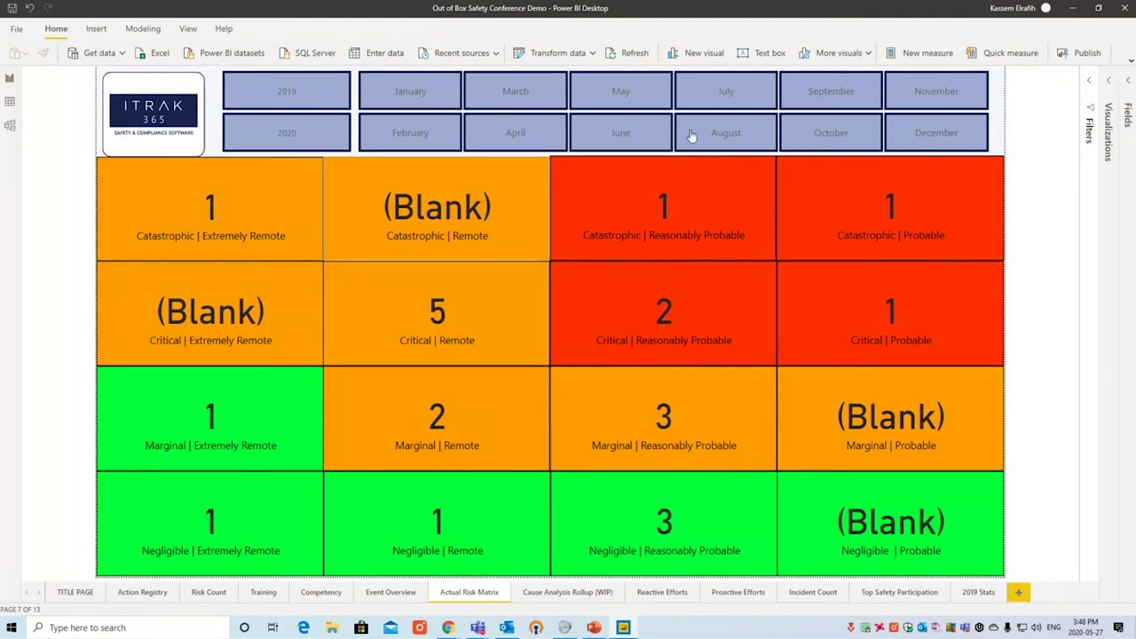
left_click(644, 129)
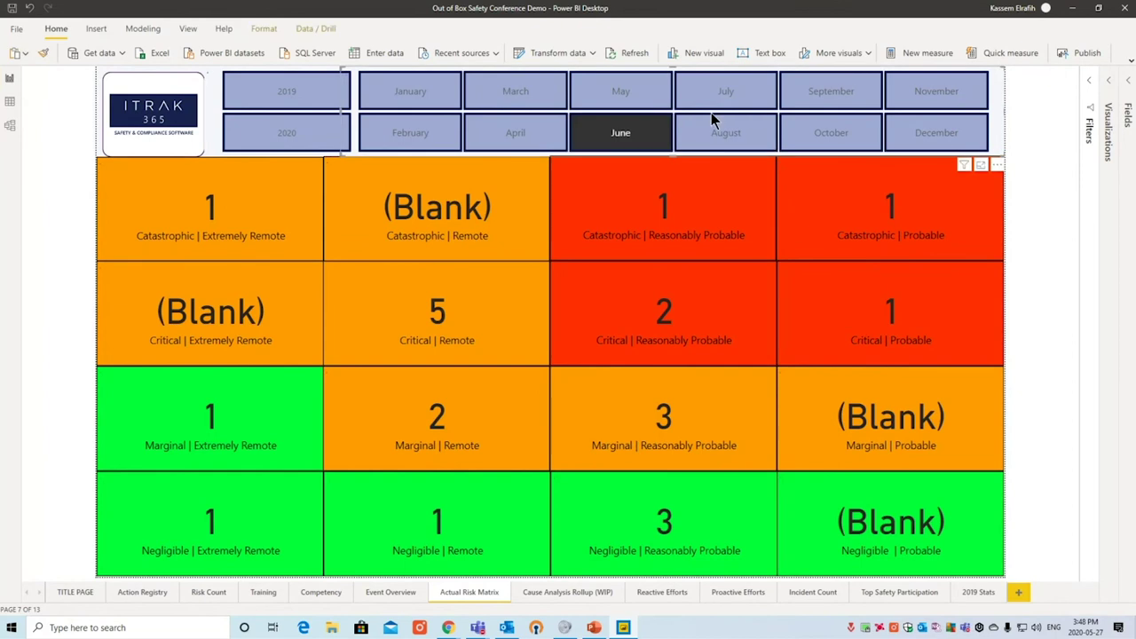
left_click(654, 133)
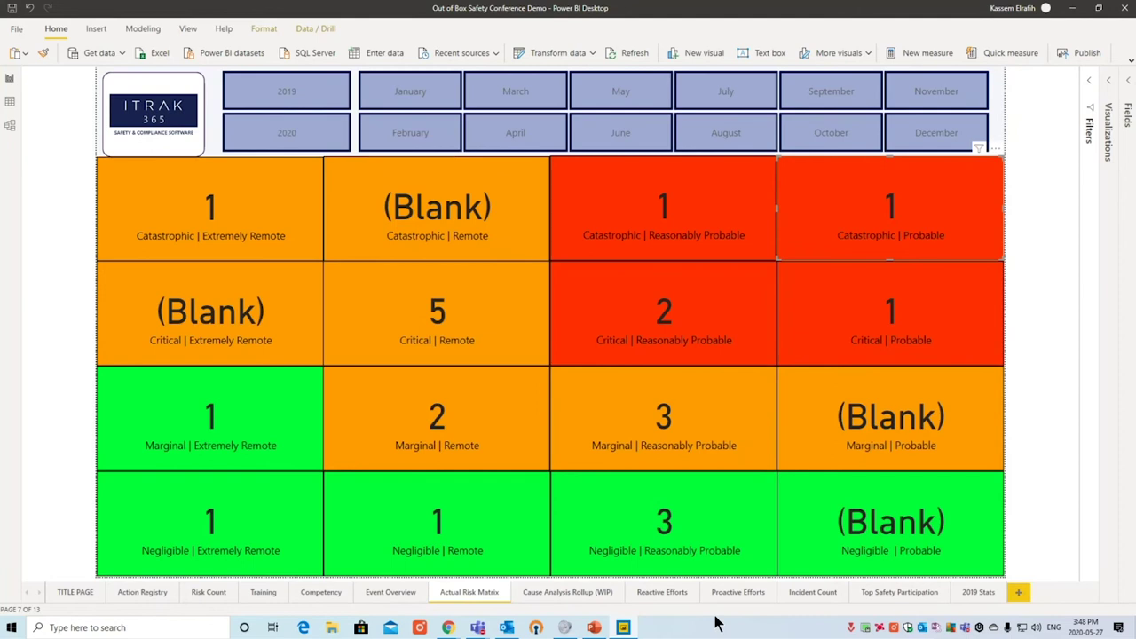
Open the Cause Analysis Rollup (WIP) page, select the comment about the unsharpened knife and bring its form link into view.
left_click(533, 592)
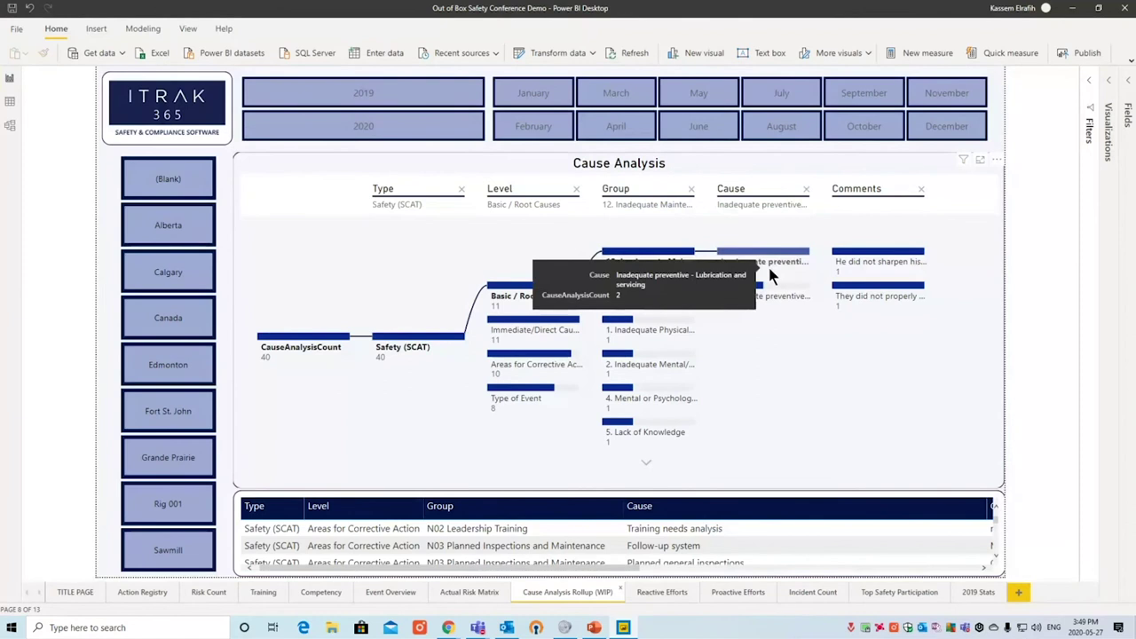
left_click(857, 265)
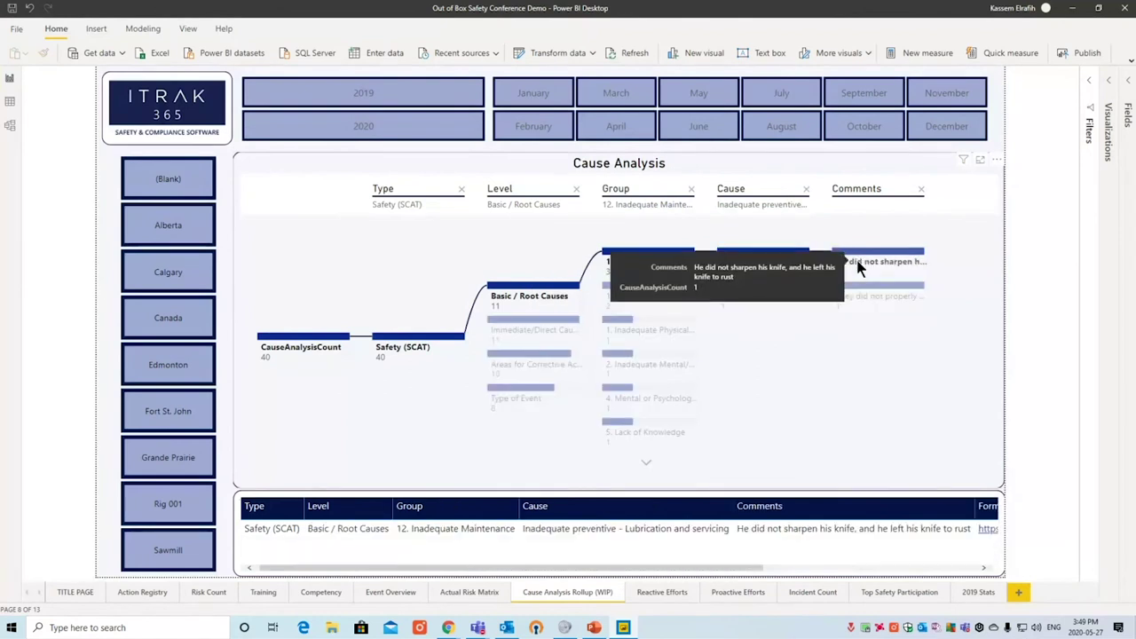
left_click_drag(361, 572, 574, 569)
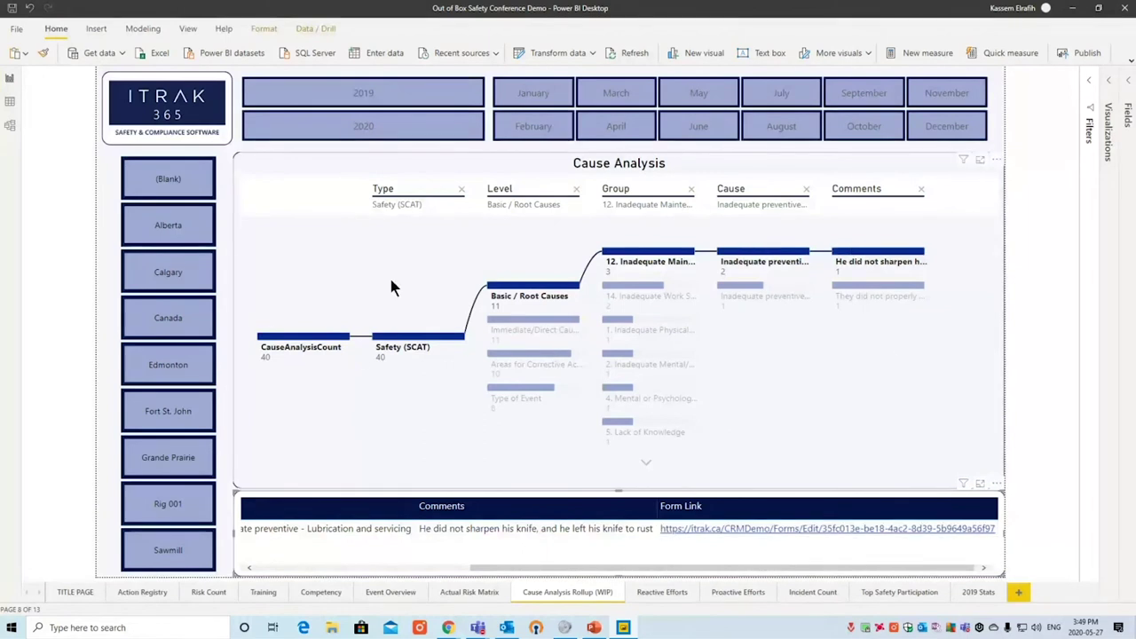
mouse_move(690, 332)
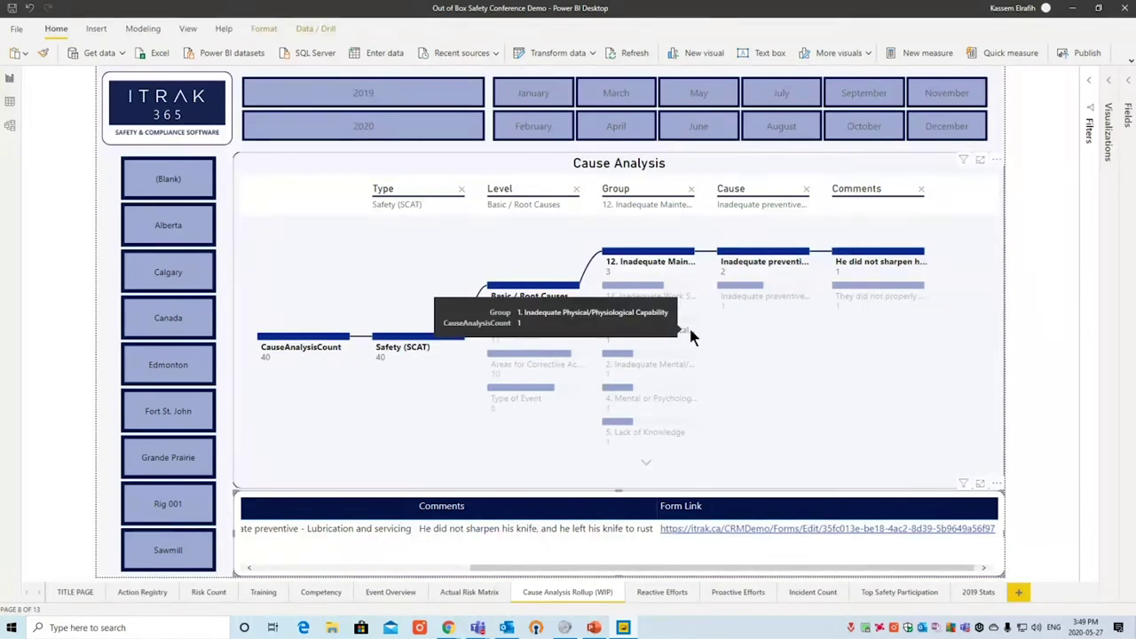
mouse_move(892, 260)
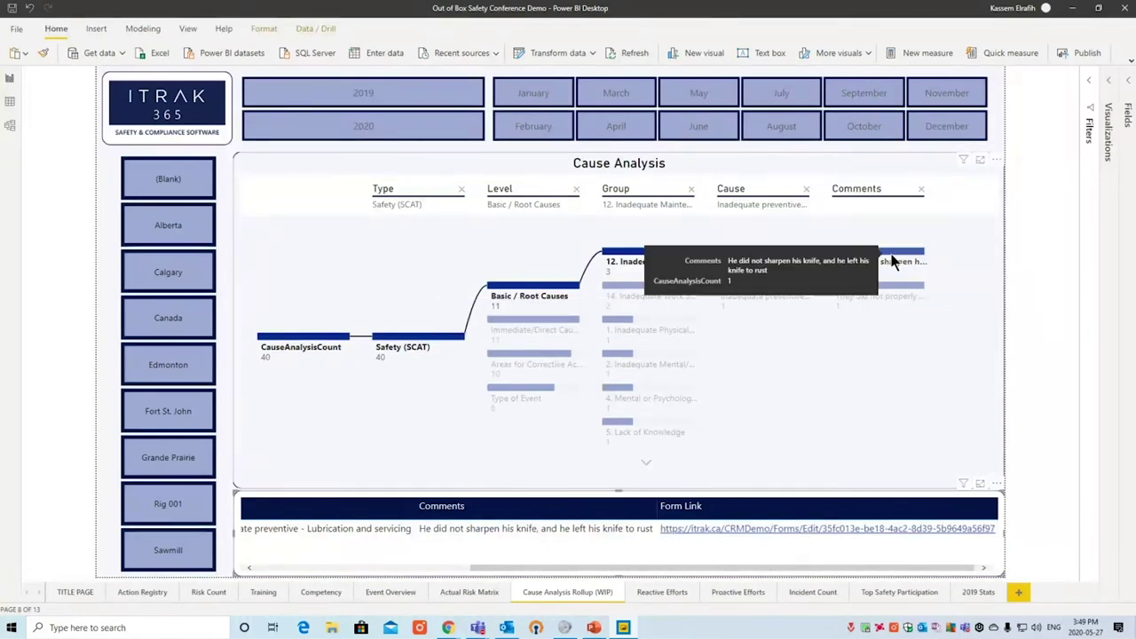
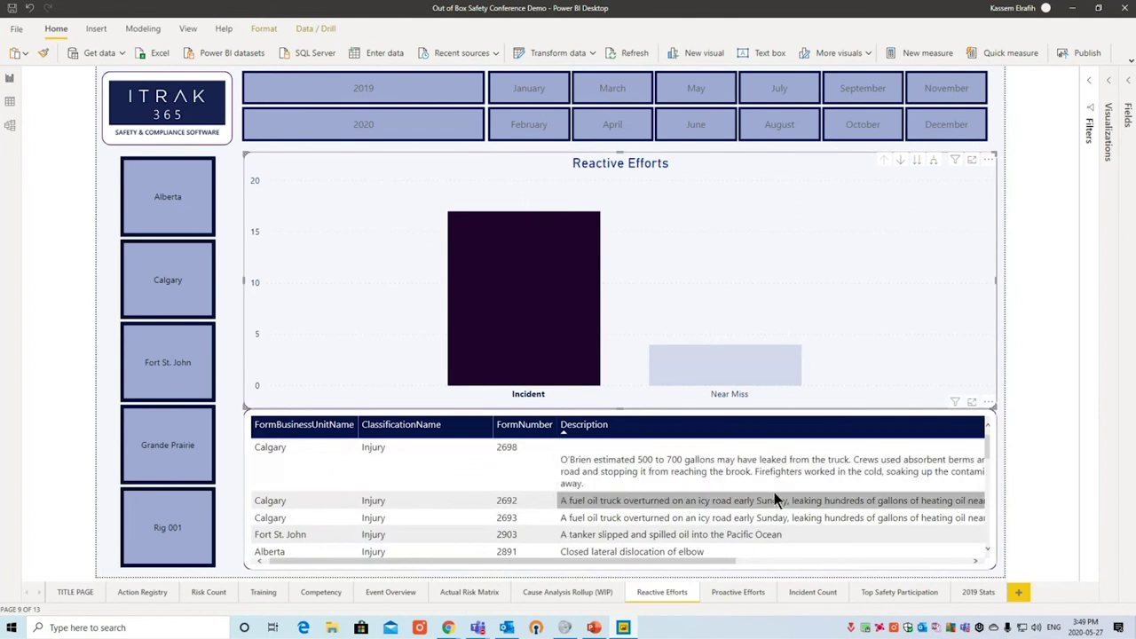
Look through the form descriptions in the Reactive Efforts table and view the table's export and sorting options.
scroll(781, 497, "down", 3)
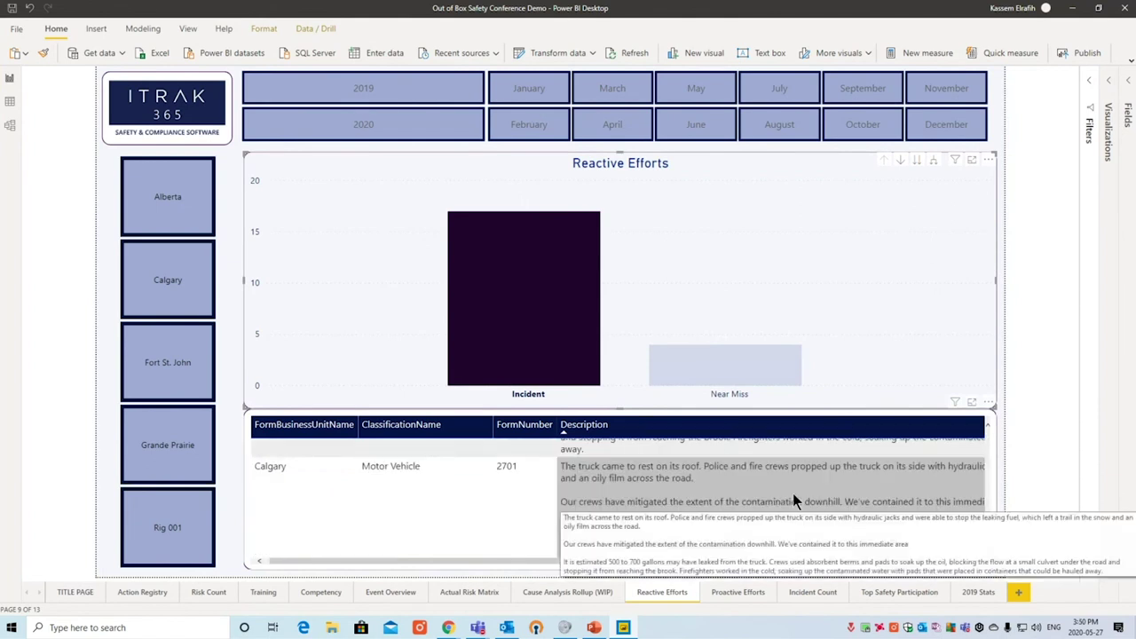
scroll(710, 532, "up", 5)
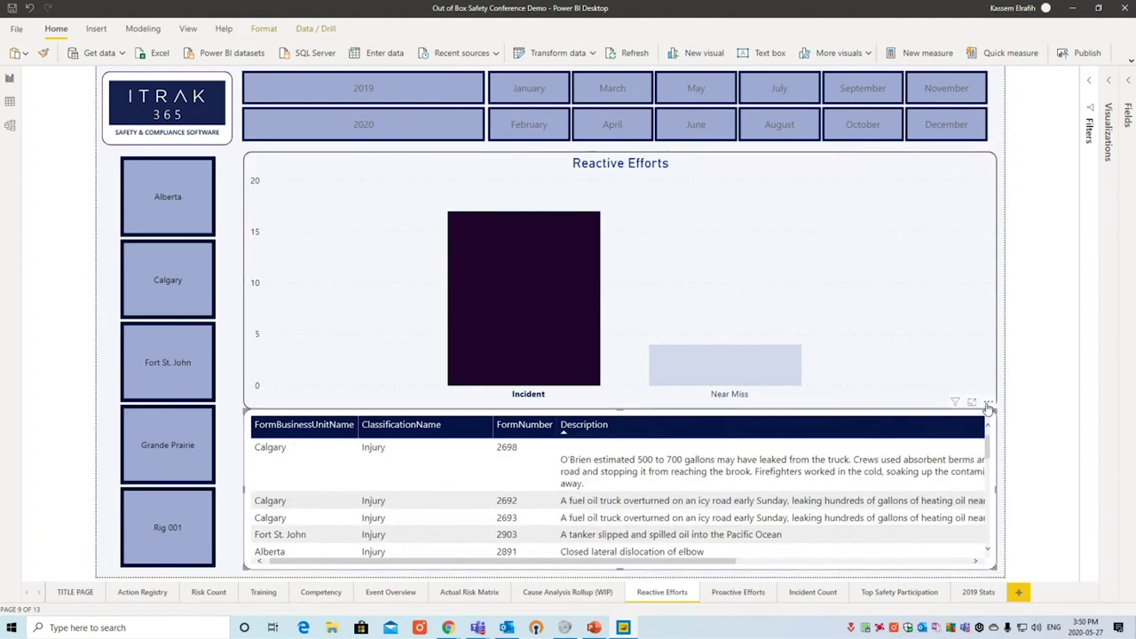
left_click(988, 402)
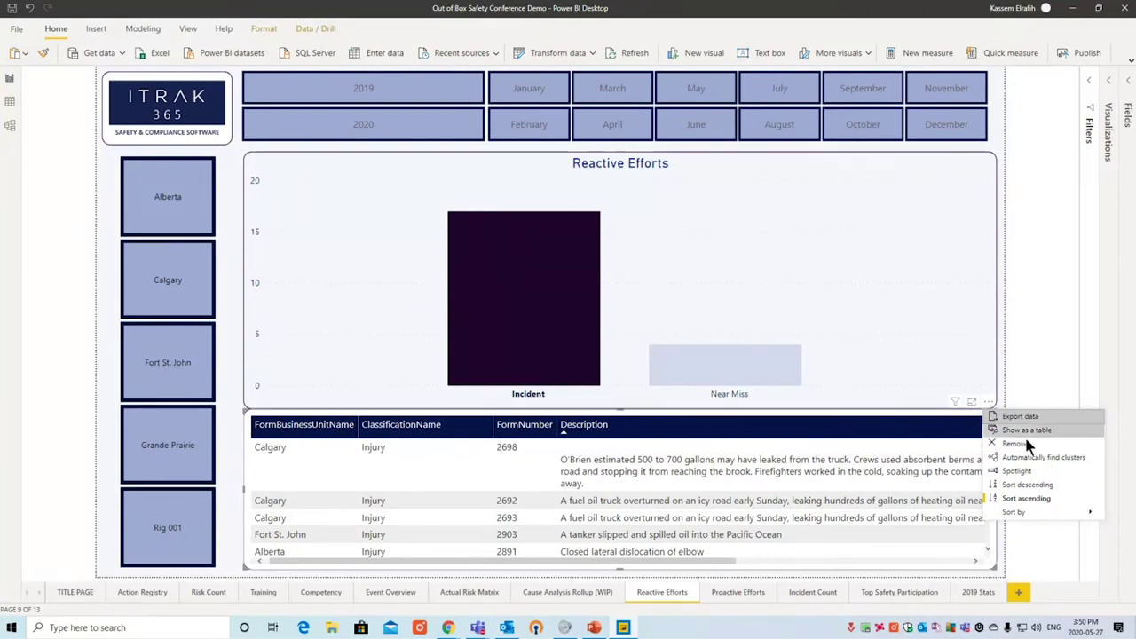
left_click(1045, 381)
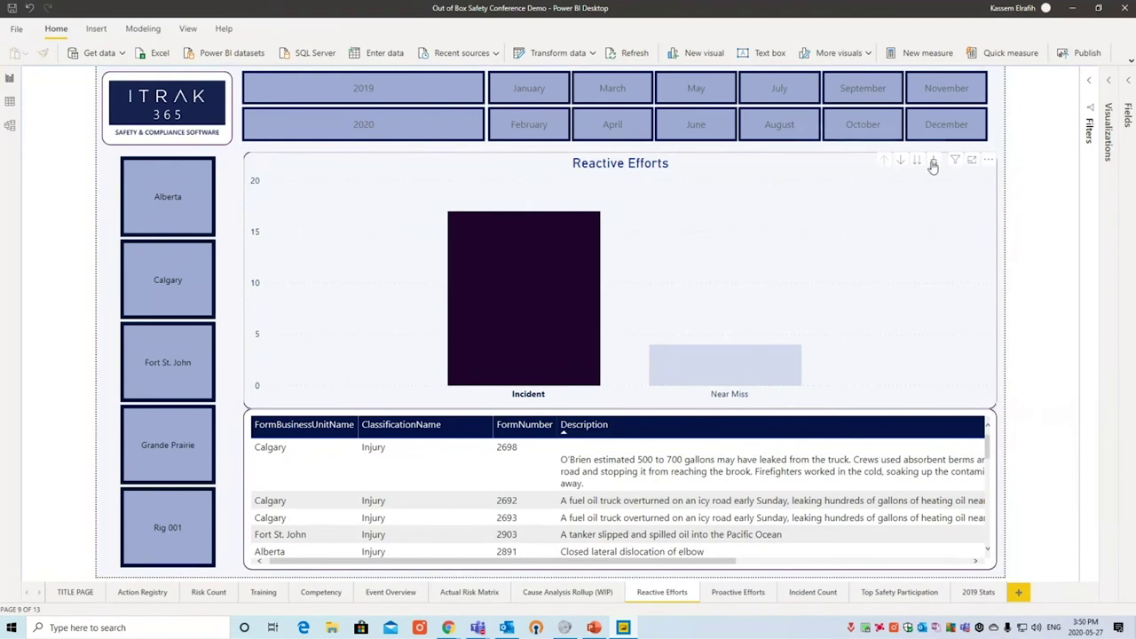
Turn on drill mode in the Reactive Efforts chart, drill into Incident and return to the top level.
mouse_move(908, 155)
left_click(901, 163)
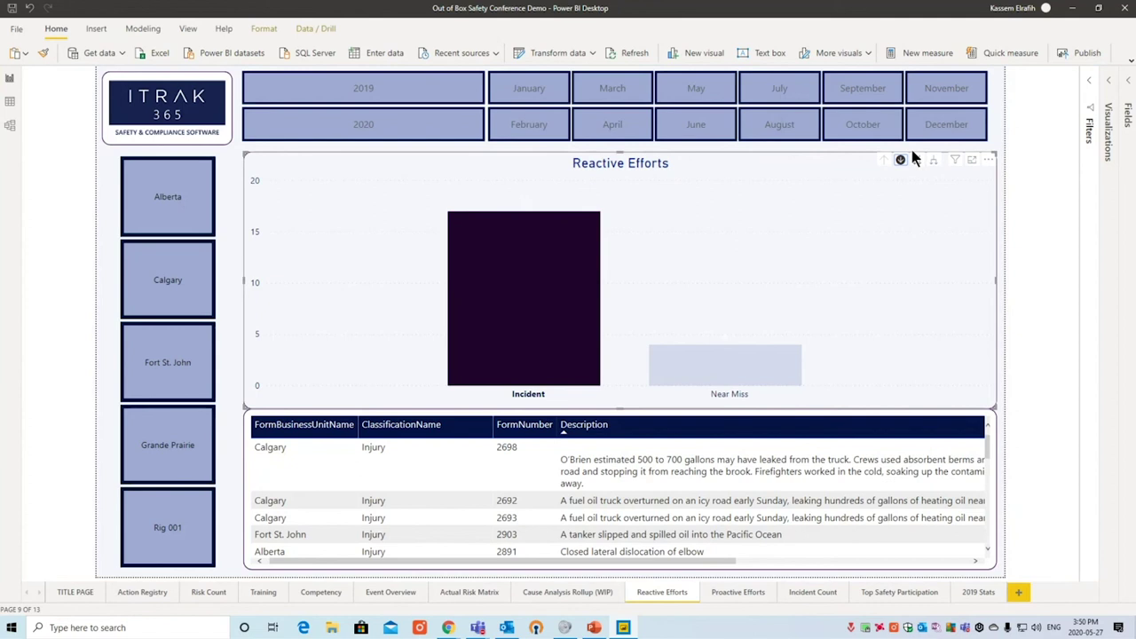
left_click(544, 293)
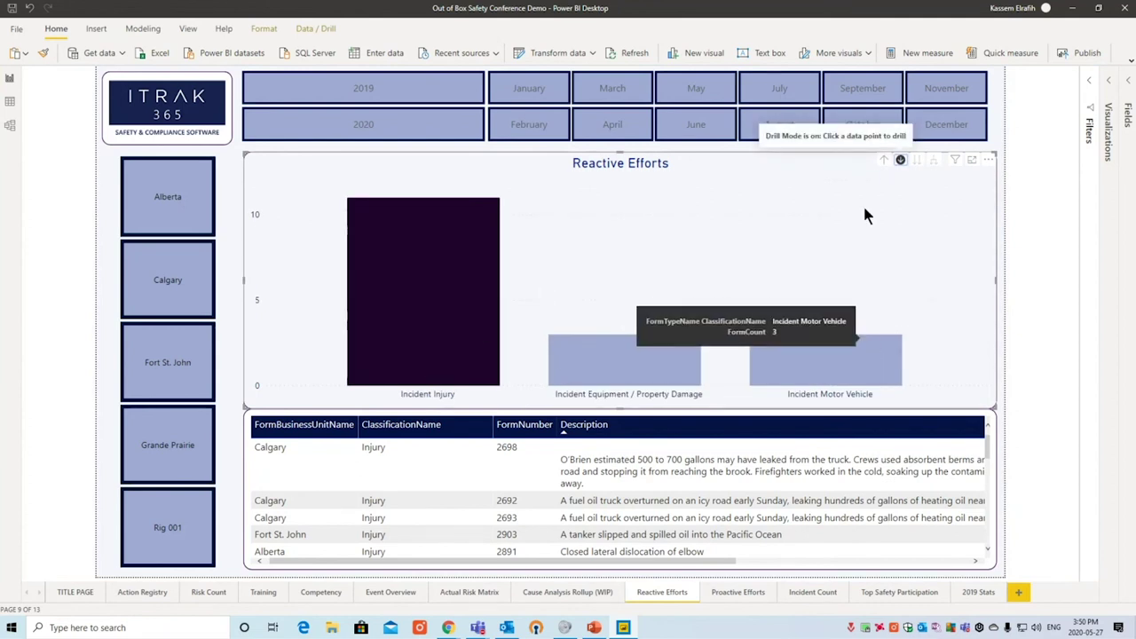
left_click(883, 161)
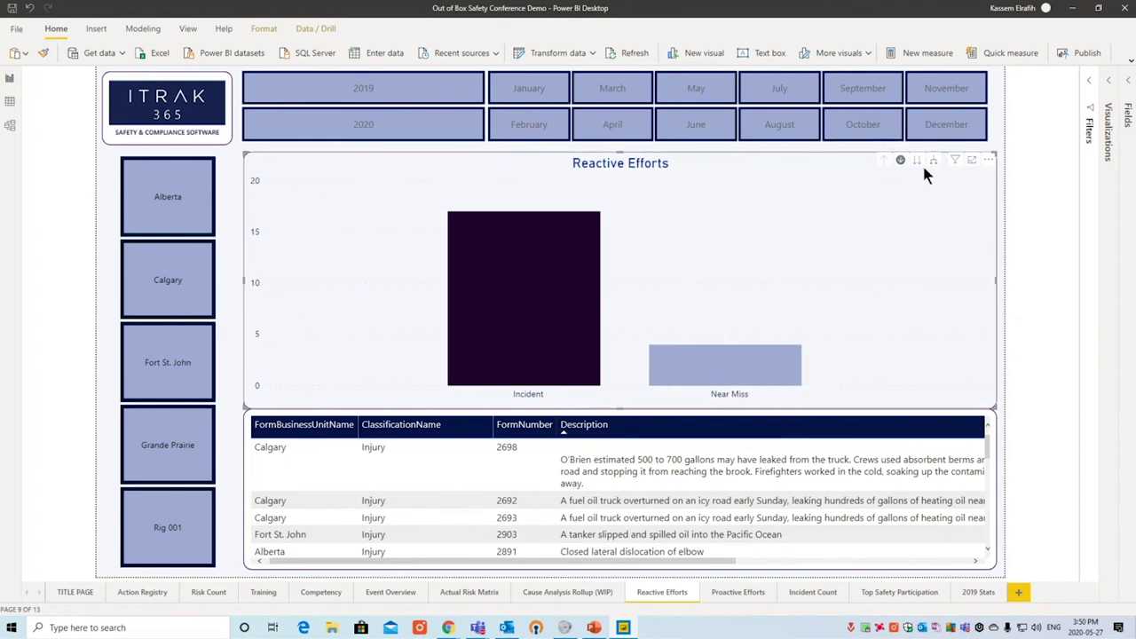
Expand the Reactive Efforts chart one level, select the Near Miss Potential Injury and Potential Non-Compliance bars, and drill back up.
left_click(932, 161)
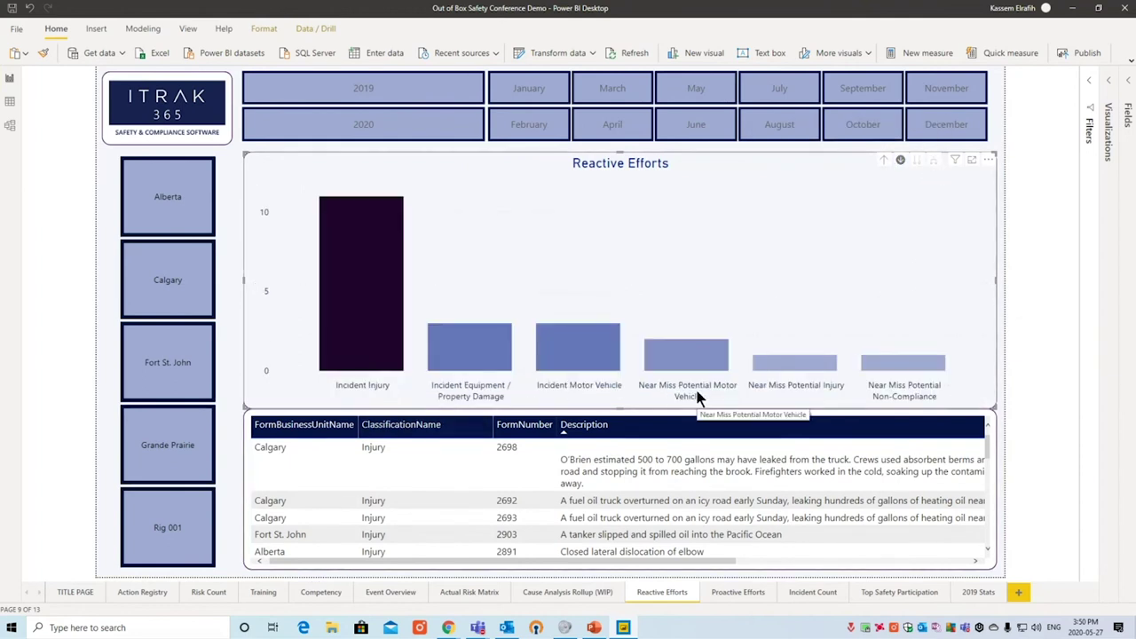
left_click(802, 364)
left_click(890, 353)
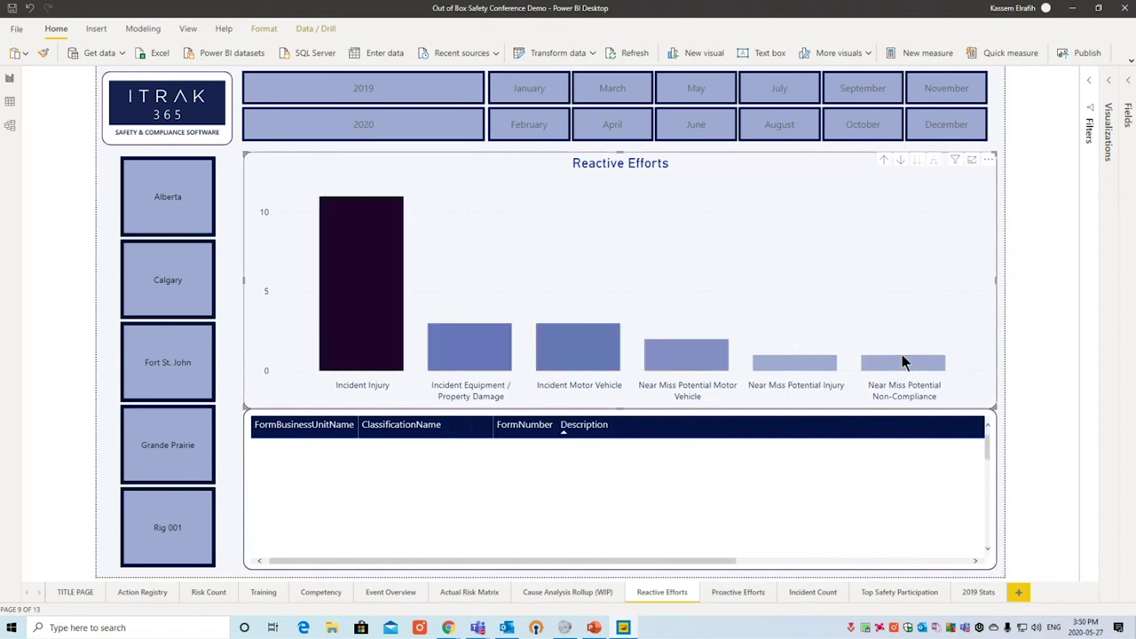
left_click(883, 160)
View the Proactive Efforts page, and drill into Injury in the Incident Count page's Number of Incidents by Classification bar chart.
left_click(736, 592)
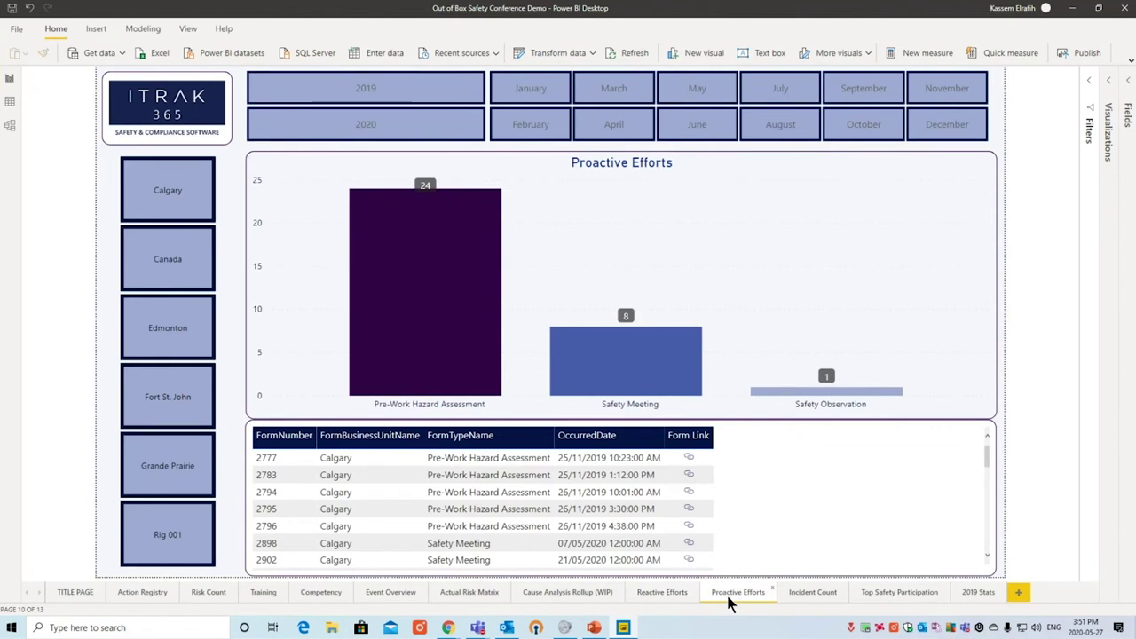
left_click(812, 592)
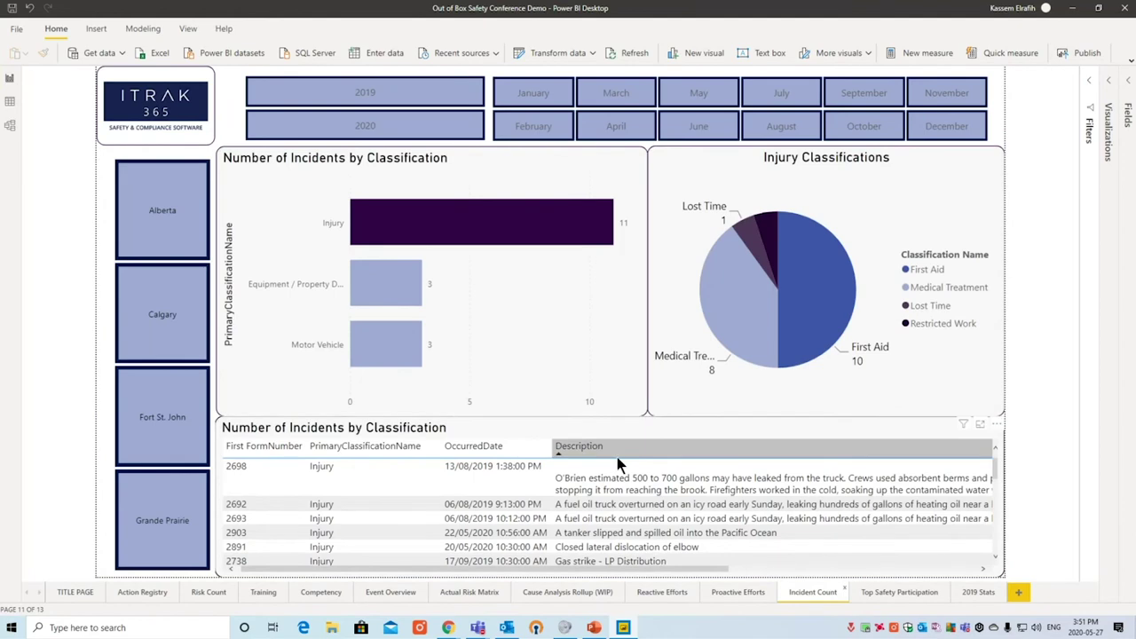
left_click(577, 305)
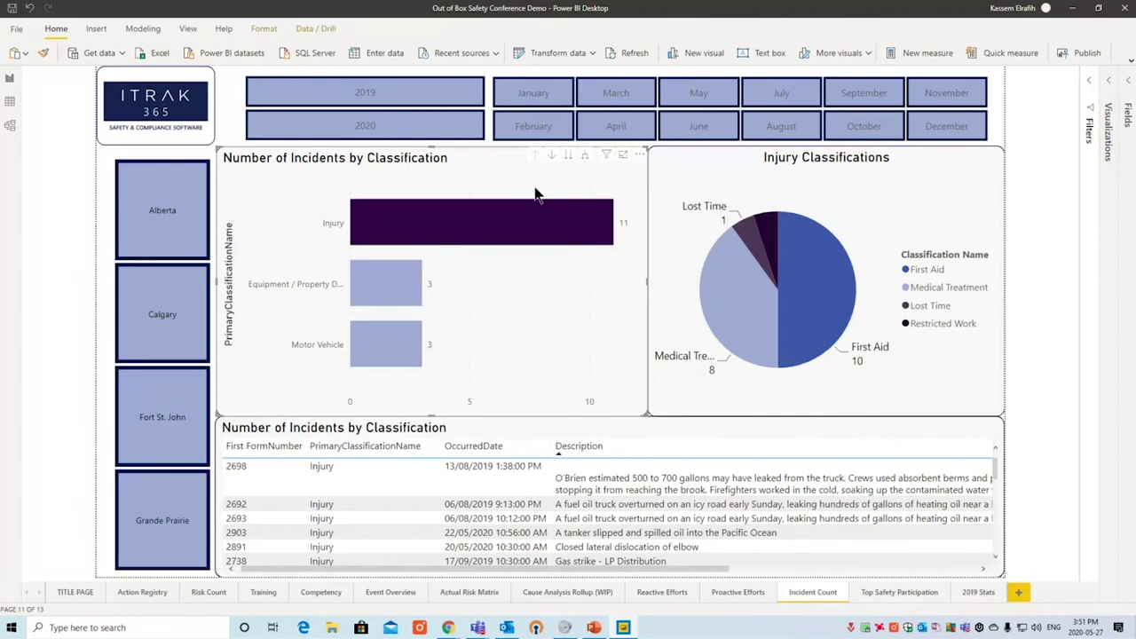
left_click(551, 158)
left_click(417, 238)
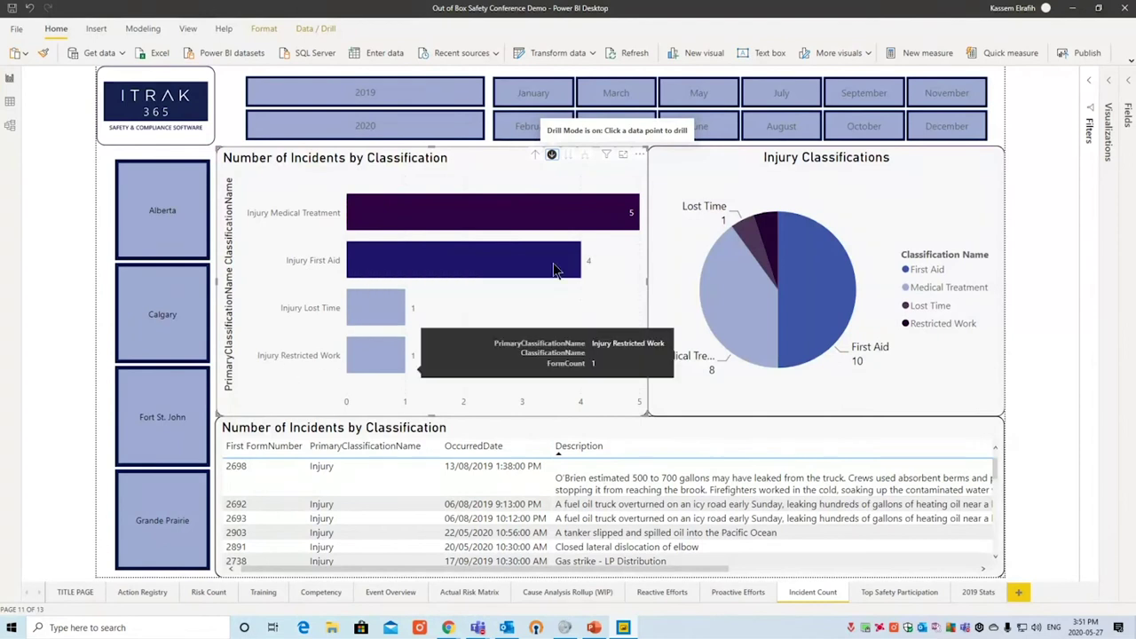
Turn off drill mode in the Number of Incidents by Classification bar chart, cross-filter the page by Injury Lost Time, and clear that selection.
left_click(551, 155)
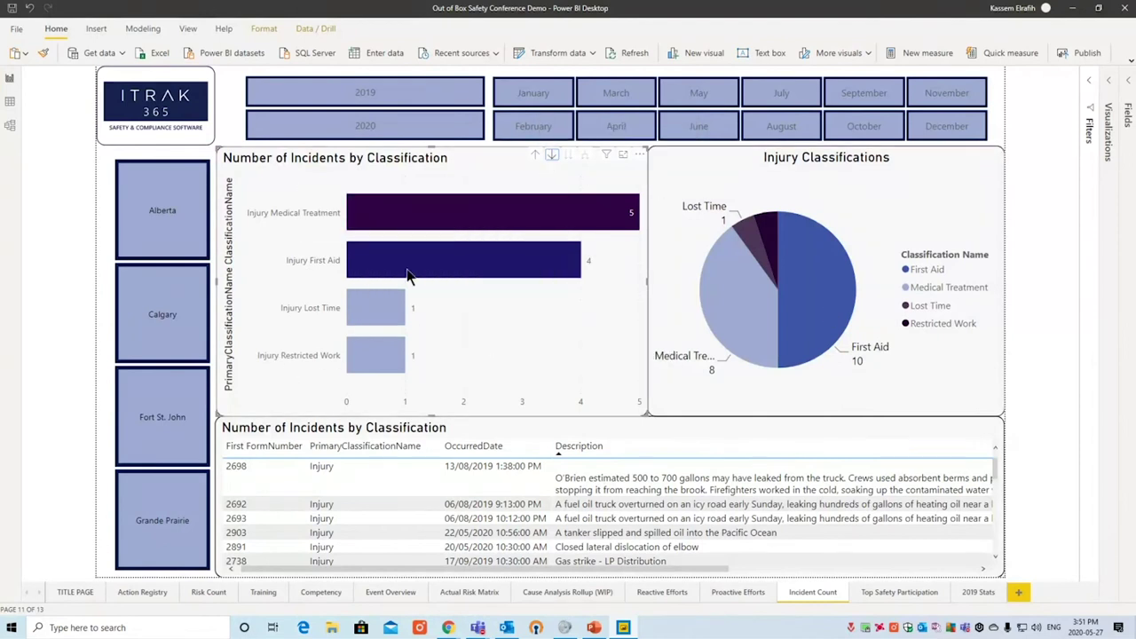
left_click(368, 319)
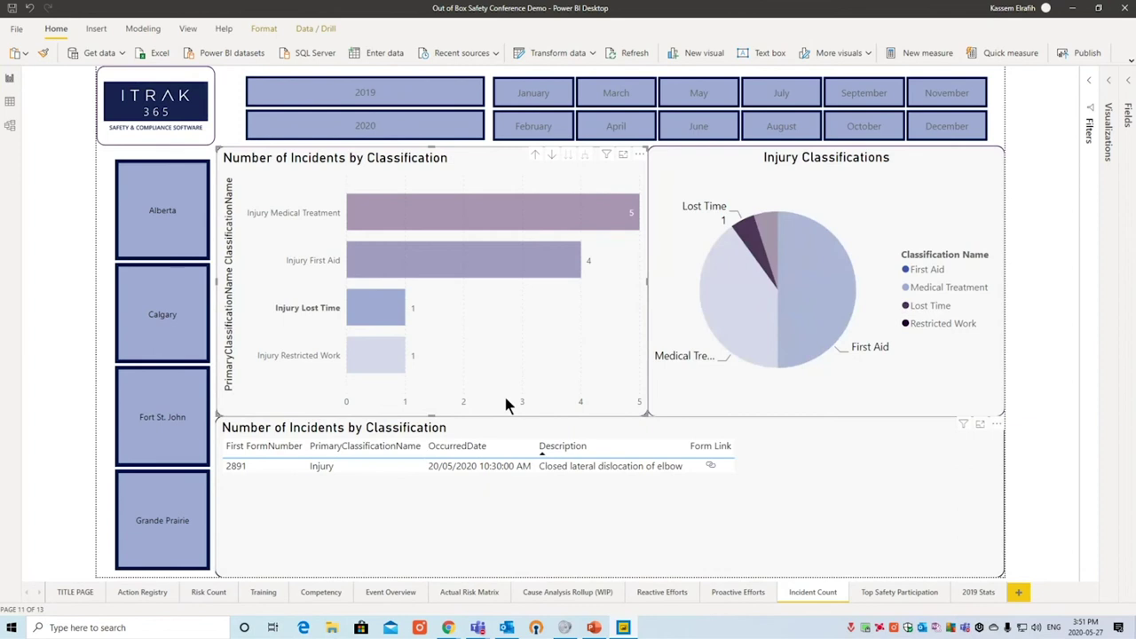
left_click(395, 307)
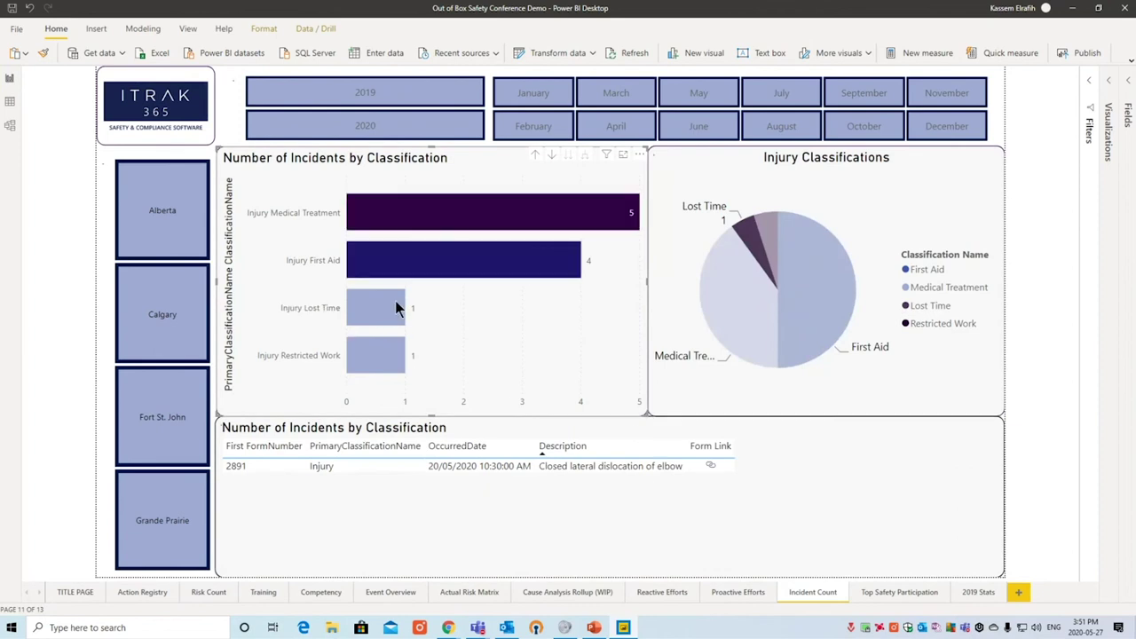
Drill the Number of Incidents by Classification chart back up to its top level and open the Top Safety Participation page.
left_click(567, 155)
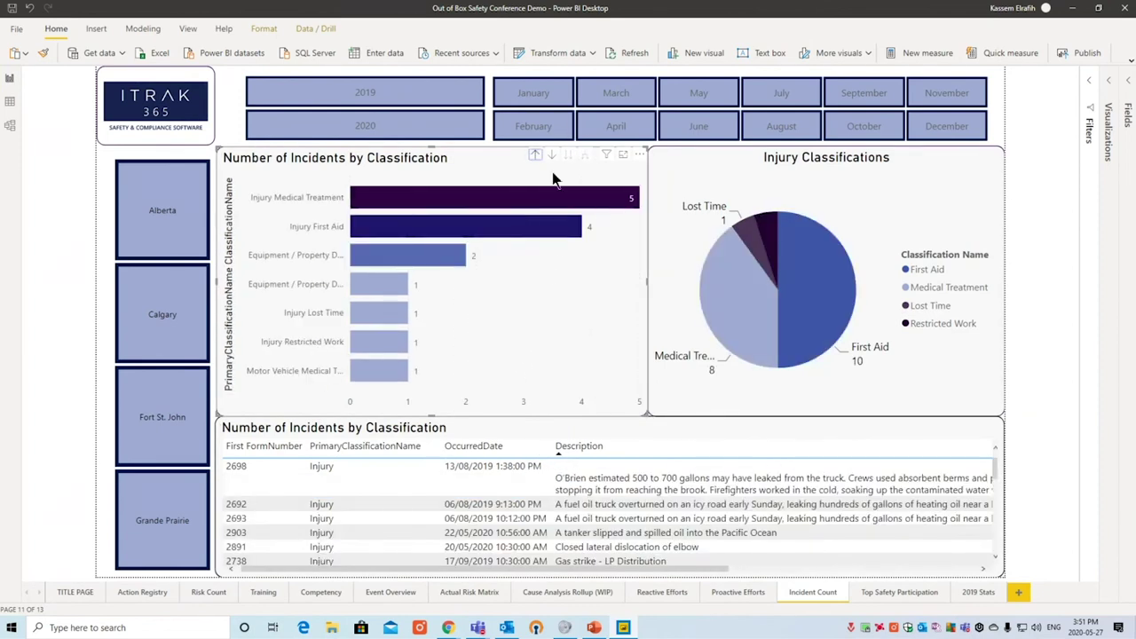
left_click(534, 154)
left_click(892, 592)
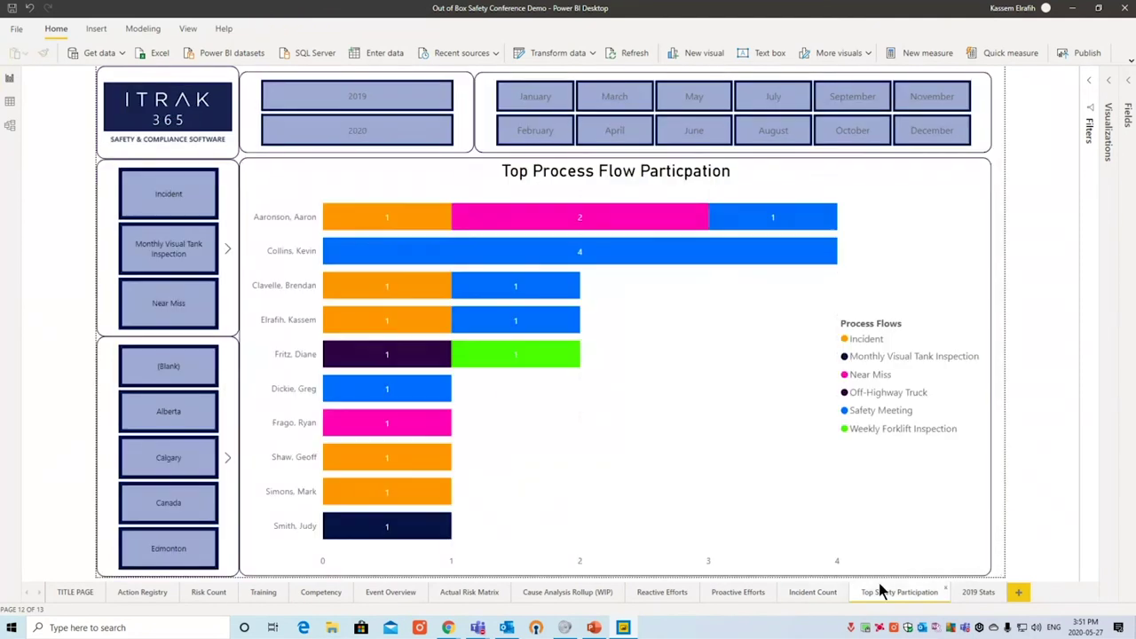
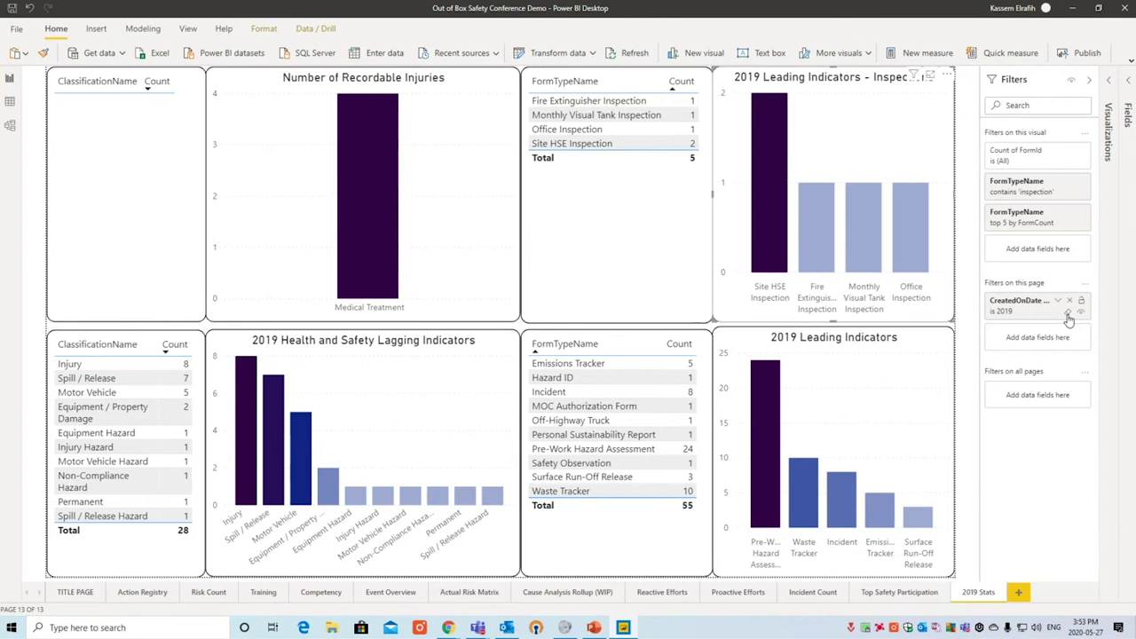
Switch the 2019 Stats page's CreatedOnDate filter from 2019 to 2020, and clear it so that all years are included.
left_click(1057, 300)
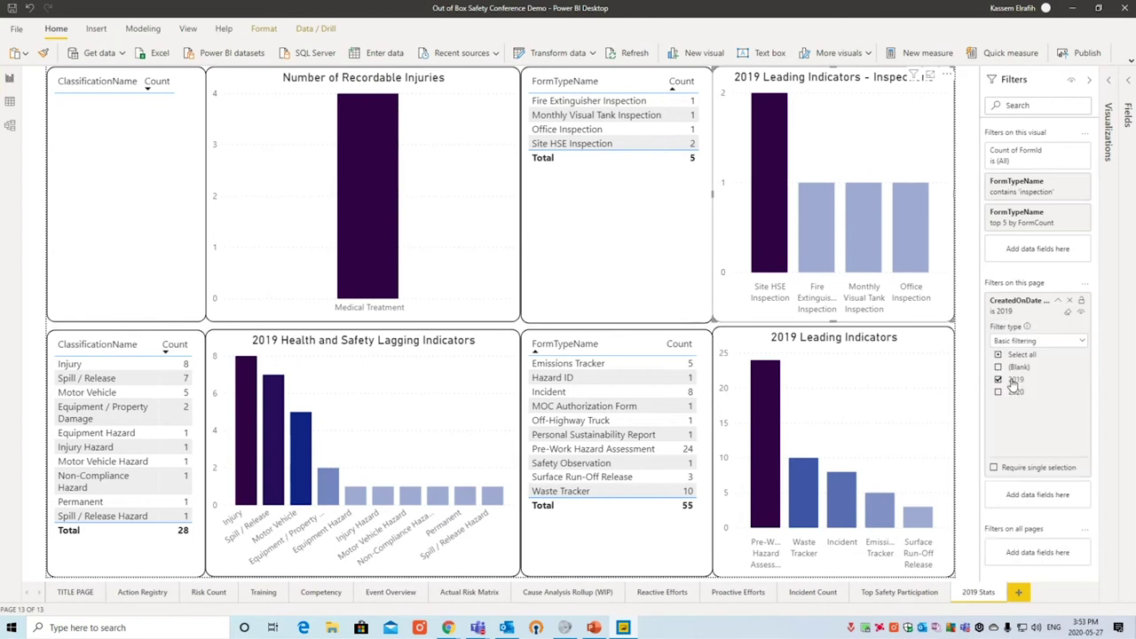
left_click(1011, 379)
left_click(1015, 393)
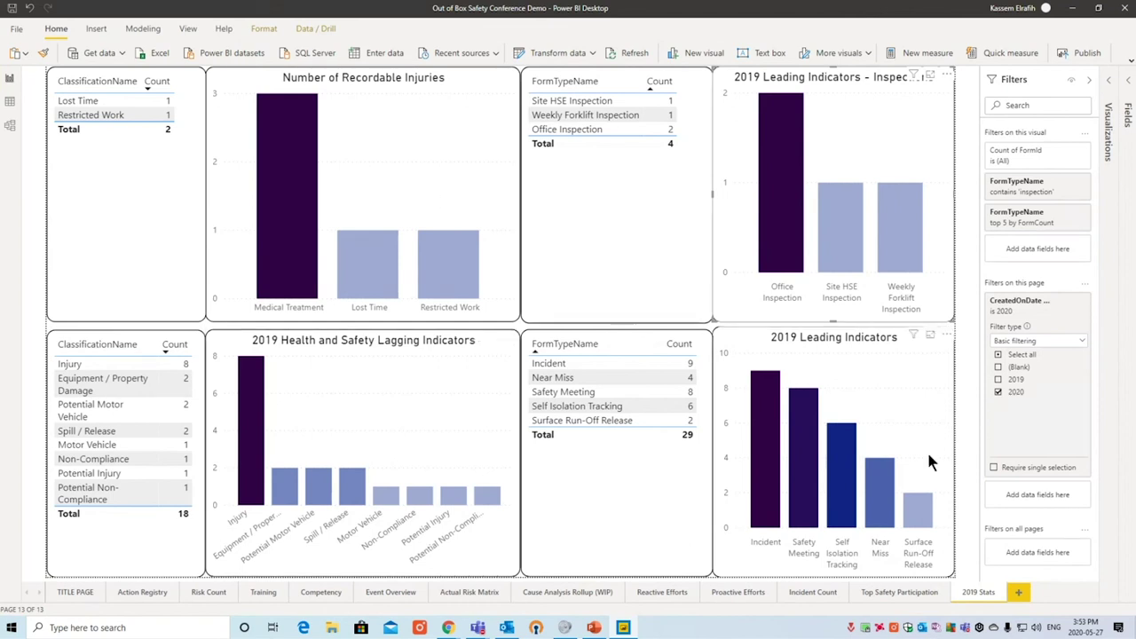
left_click(998, 392)
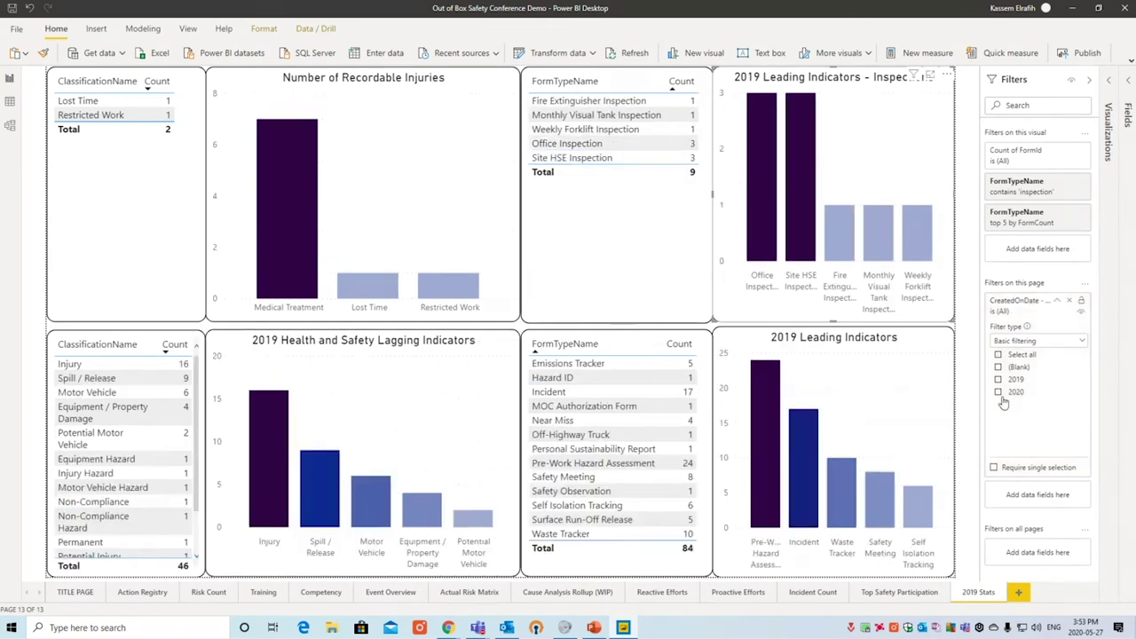
left_click(1088, 82)
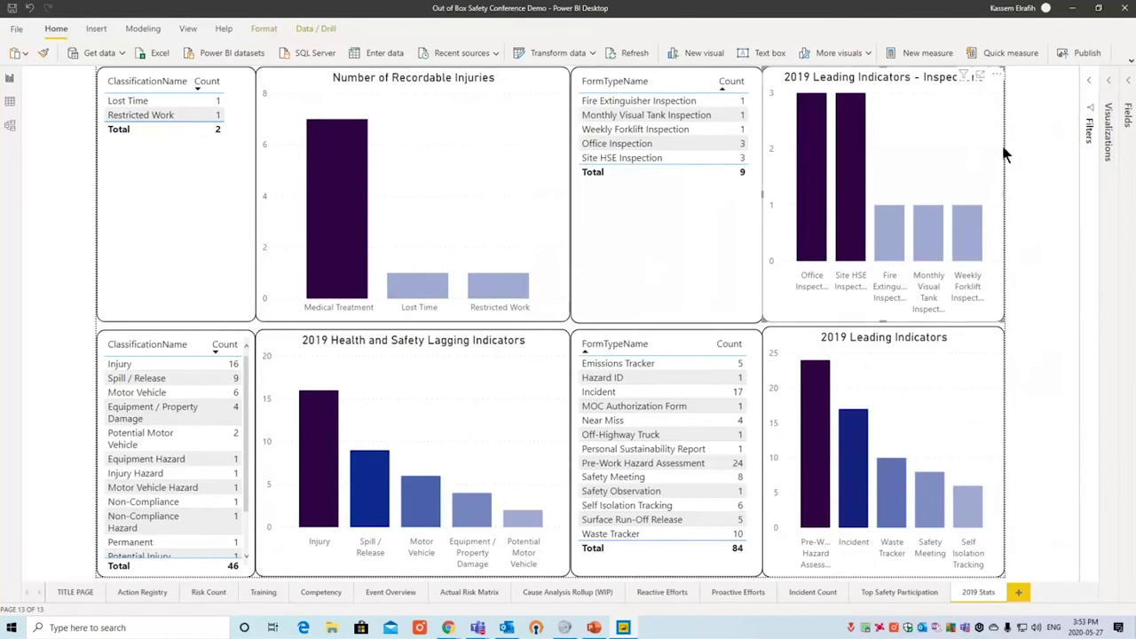
Try displaying the 2019 Leading Indicators inspections chart as a pie, area, funnel and waterfall chart.
left_click(1107, 81)
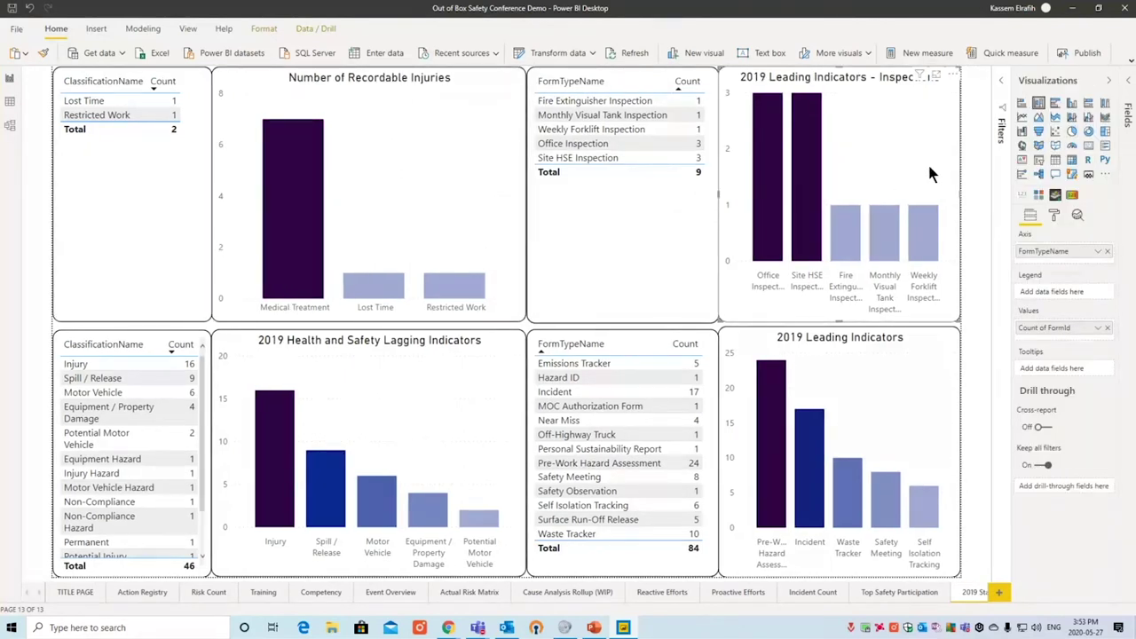
left_click(1073, 131)
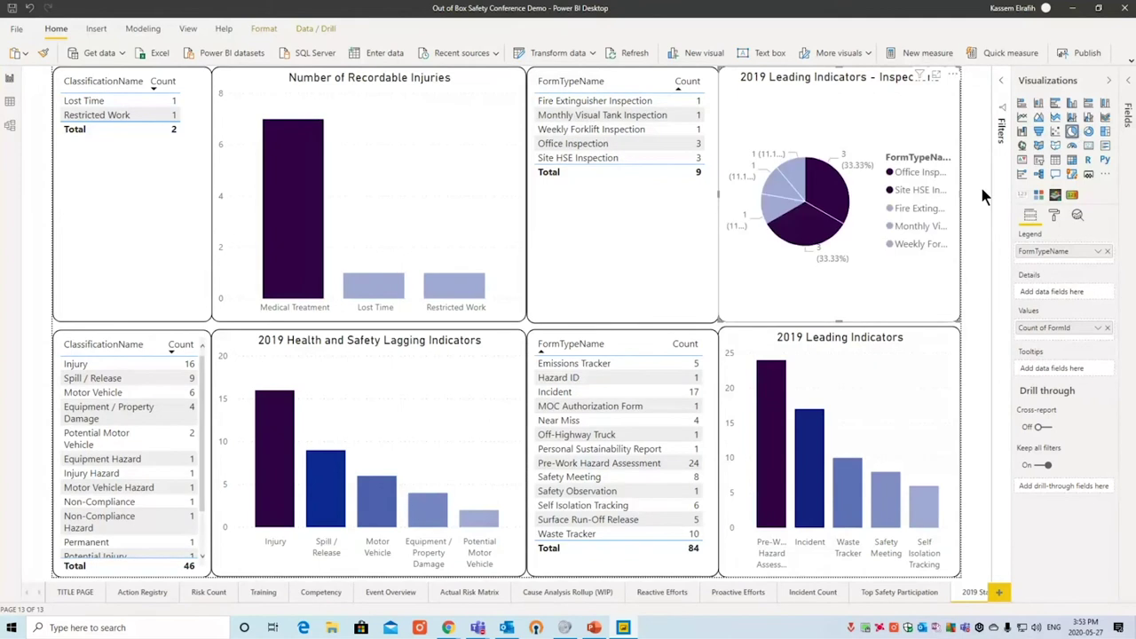
left_click(1038, 119)
left_click(1038, 131)
left_click(1022, 132)
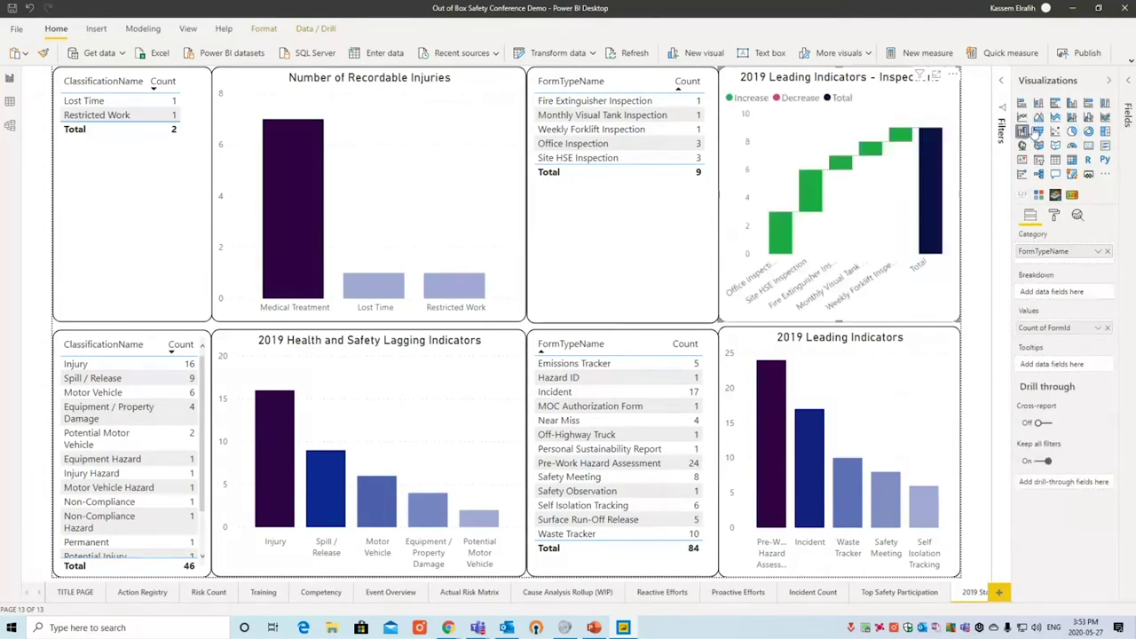
Try the inspections chart as a stacked bar, line, stacked area, and line and stacked column chart, and restore the stacked column chart.
left_click(1039, 104)
left_click(1023, 104)
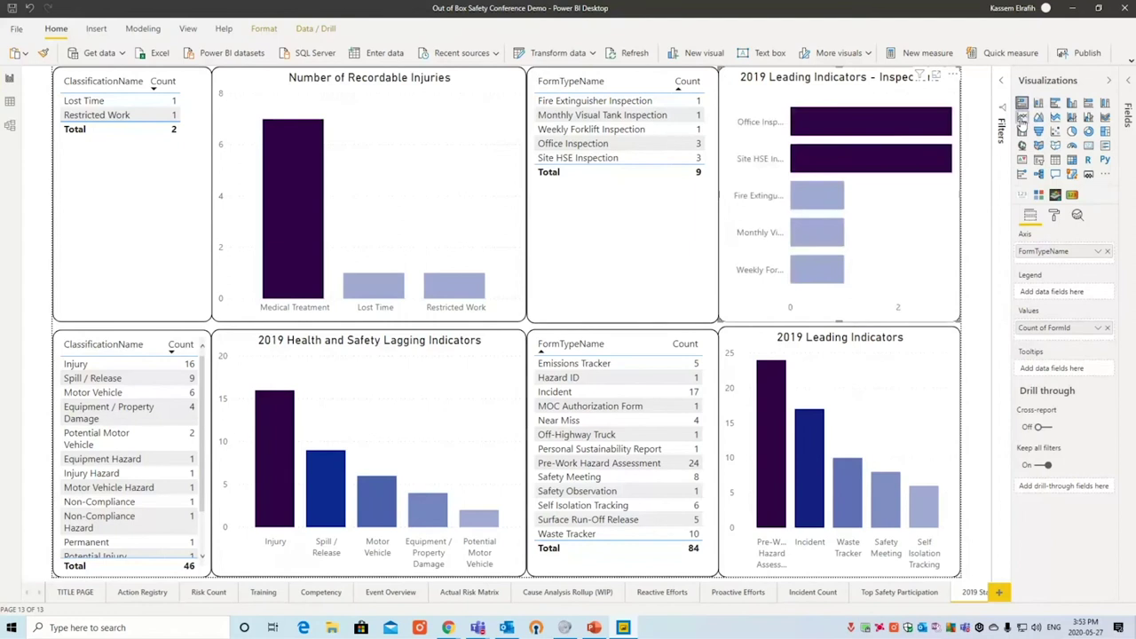
left_click(1023, 117)
left_click(1055, 118)
left_click(1071, 117)
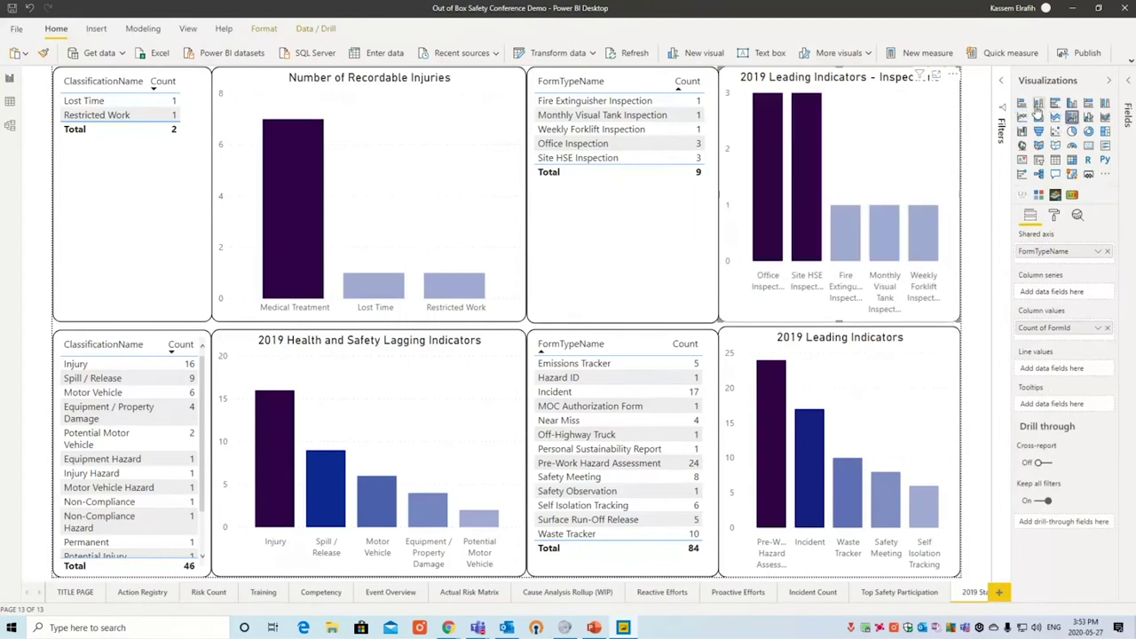
left_click(1038, 104)
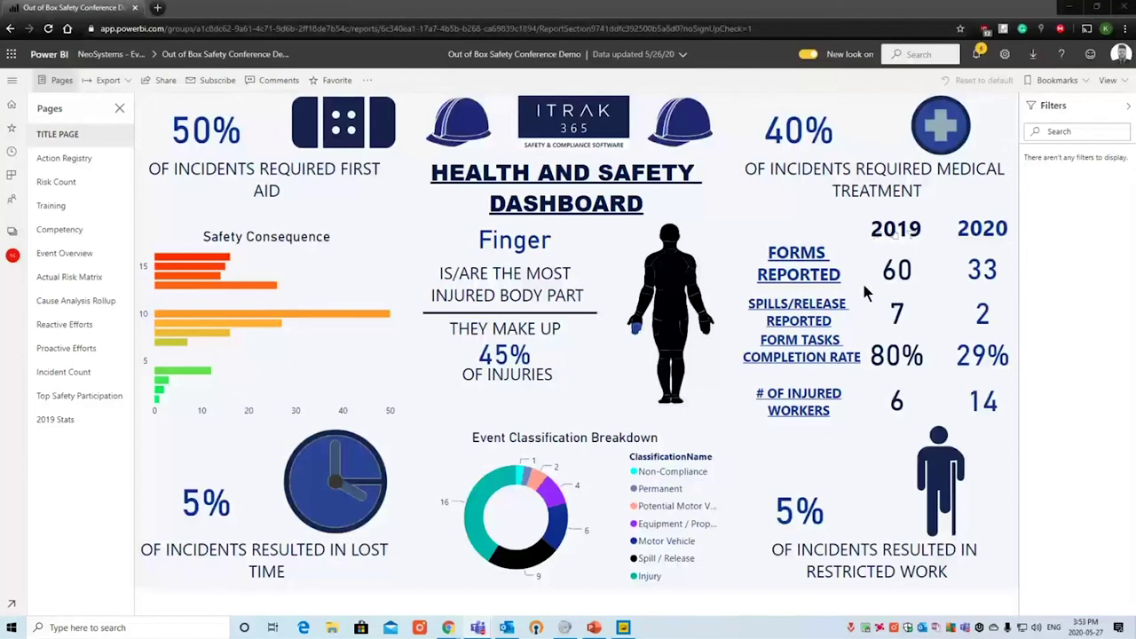
In the Power BI web service, view the report's Action Registry and Risk Count pages and look at the Publish to web (public) embed dialog.
left_click(101, 157)
left_click(96, 179)
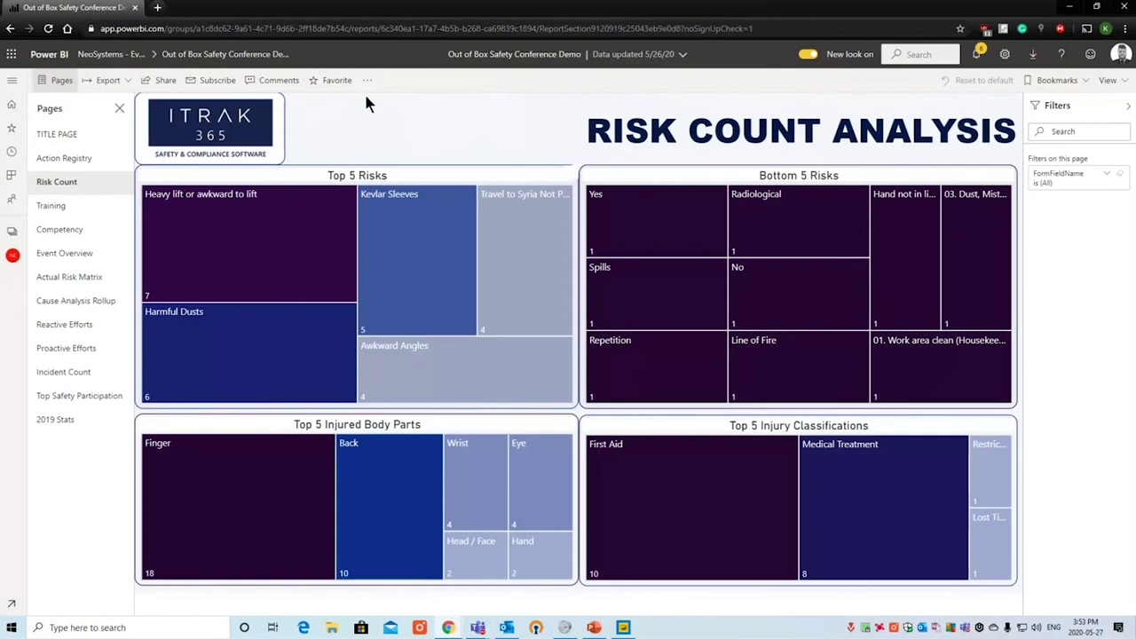
left_click(366, 83)
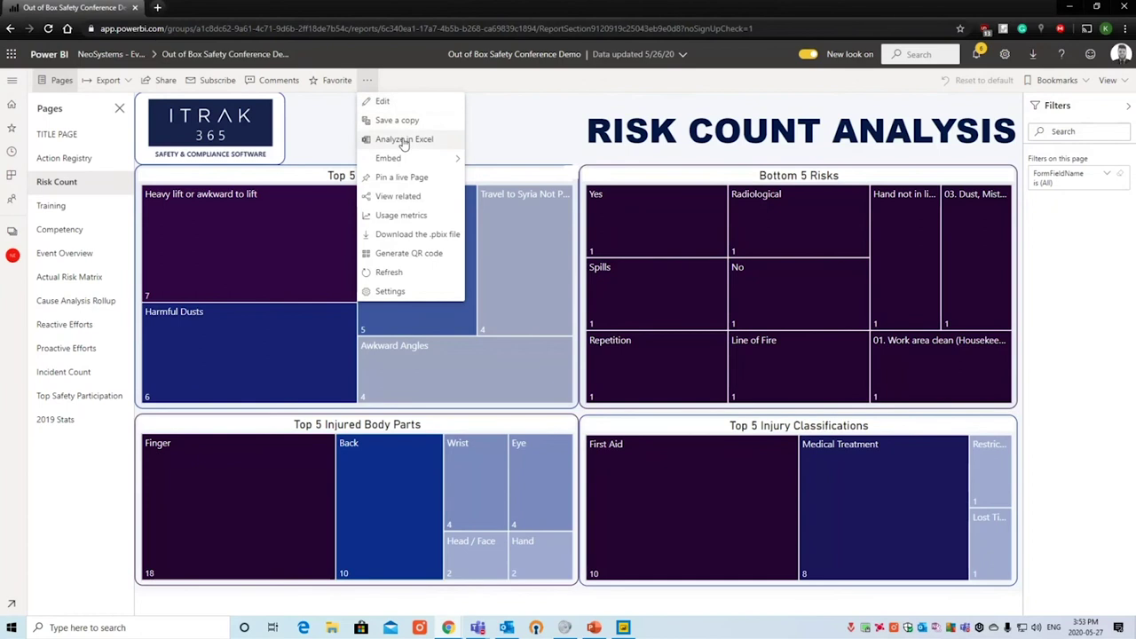
mouse_move(410, 160)
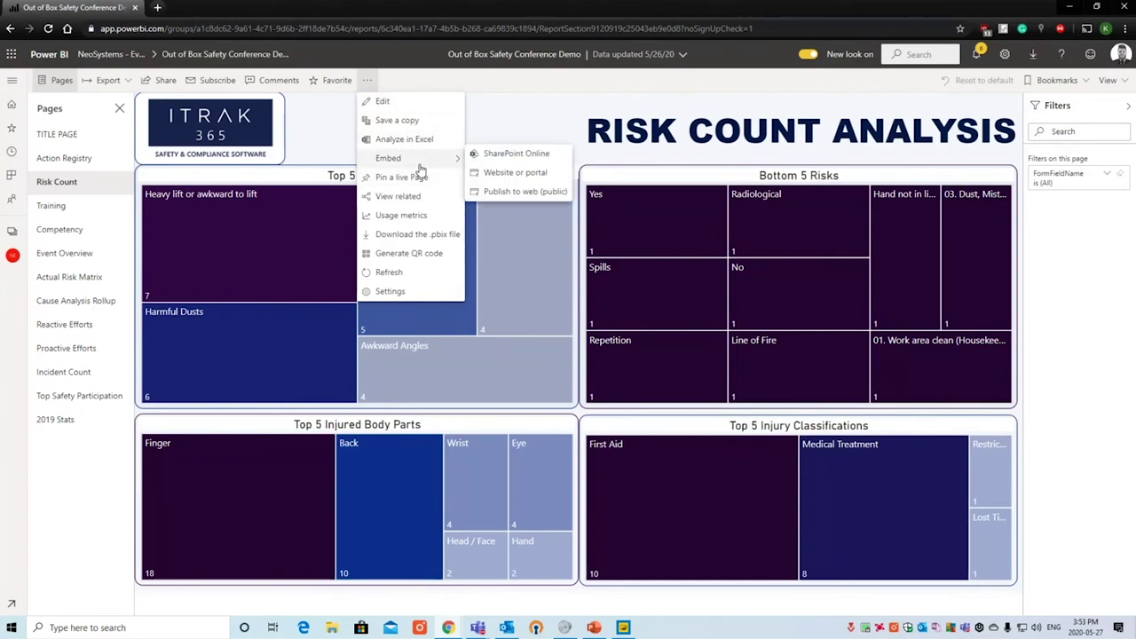
left_click(518, 192)
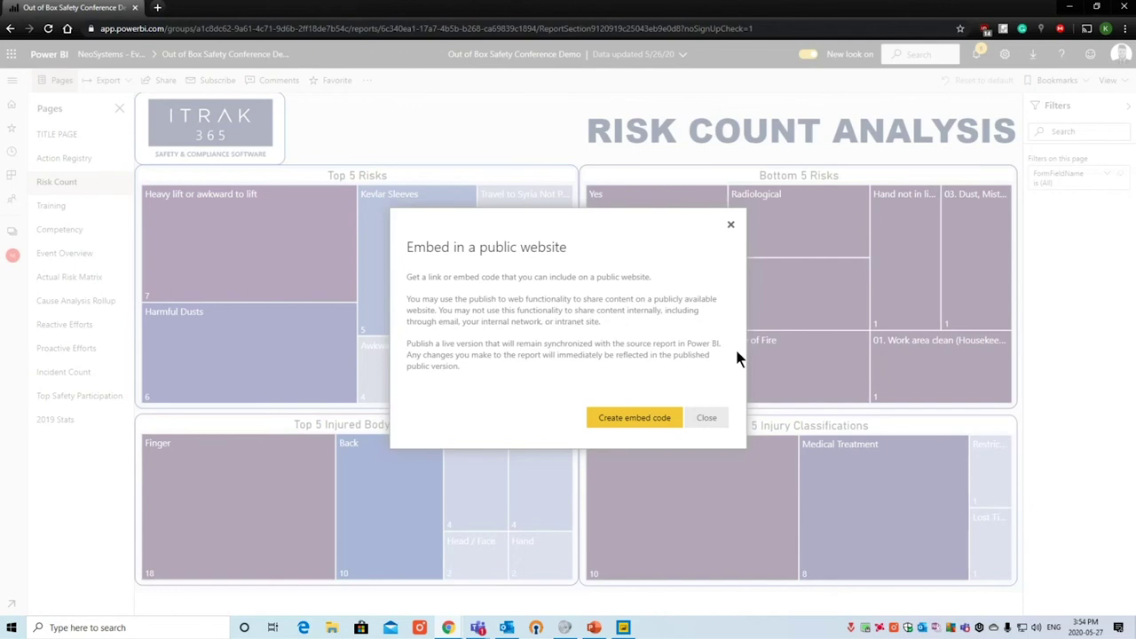
left_click(706, 417)
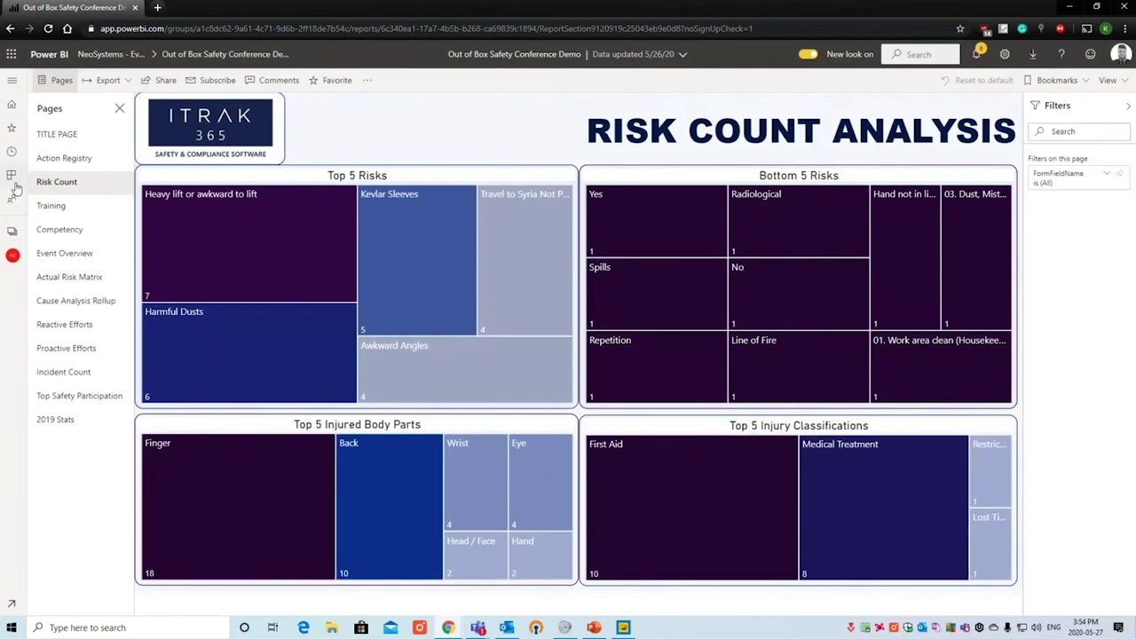
Open the NeoSystems - Everyone! workspace and get quick insights for the Out of Box Safety Conference Demo dataset.
left_click(12, 235)
left_click(80, 394)
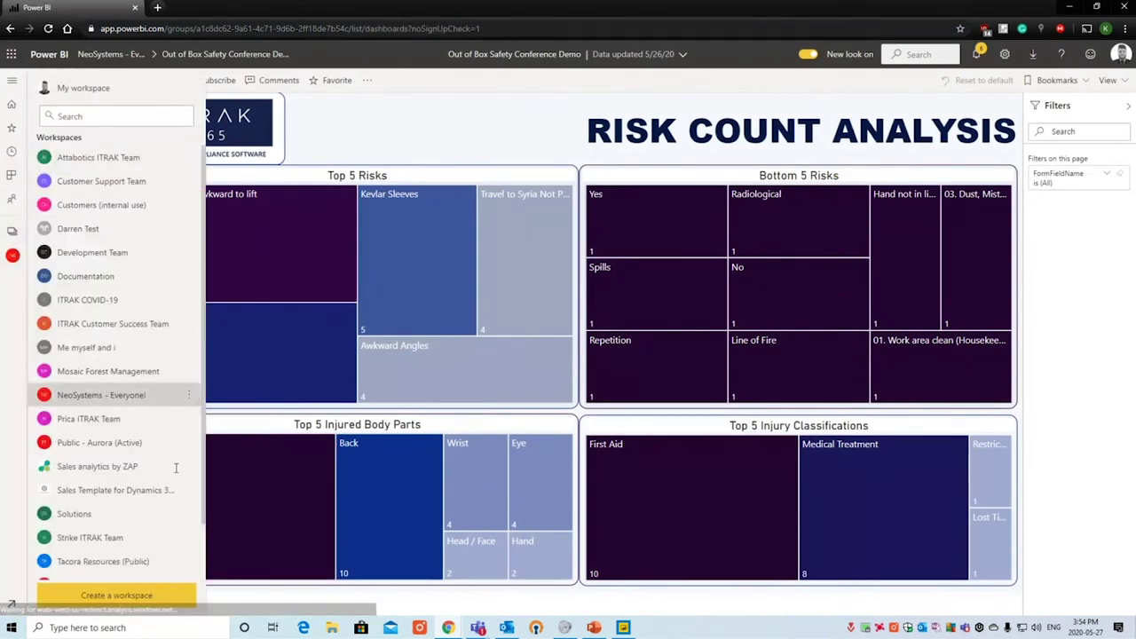
scroll(257, 476, "down", 4)
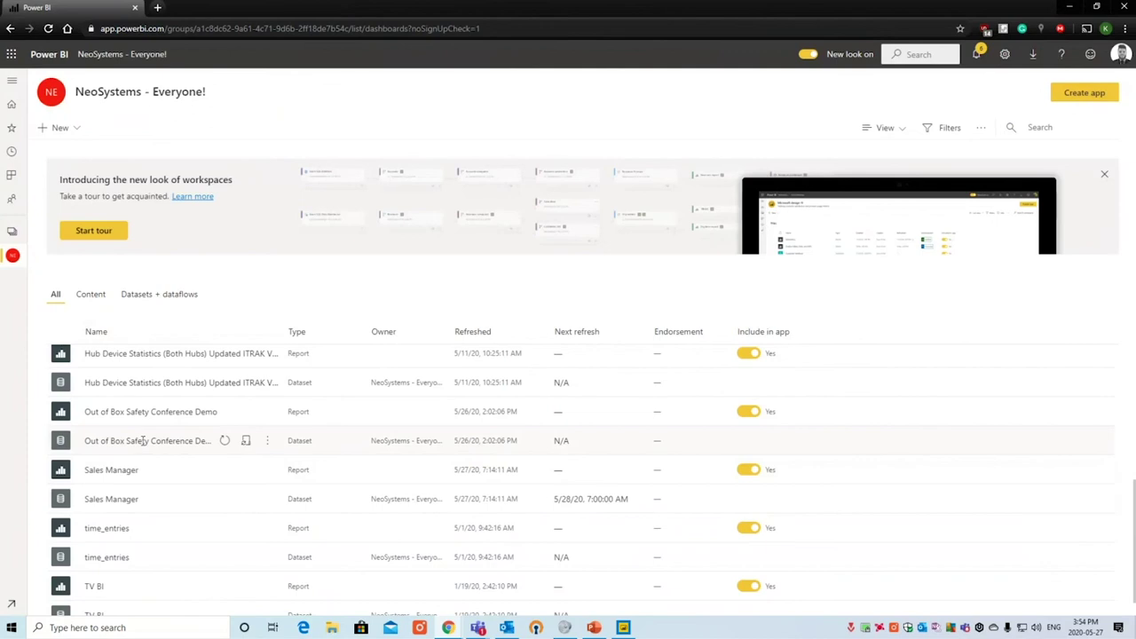
left_click(267, 440)
scroll(284, 497, "down", 2)
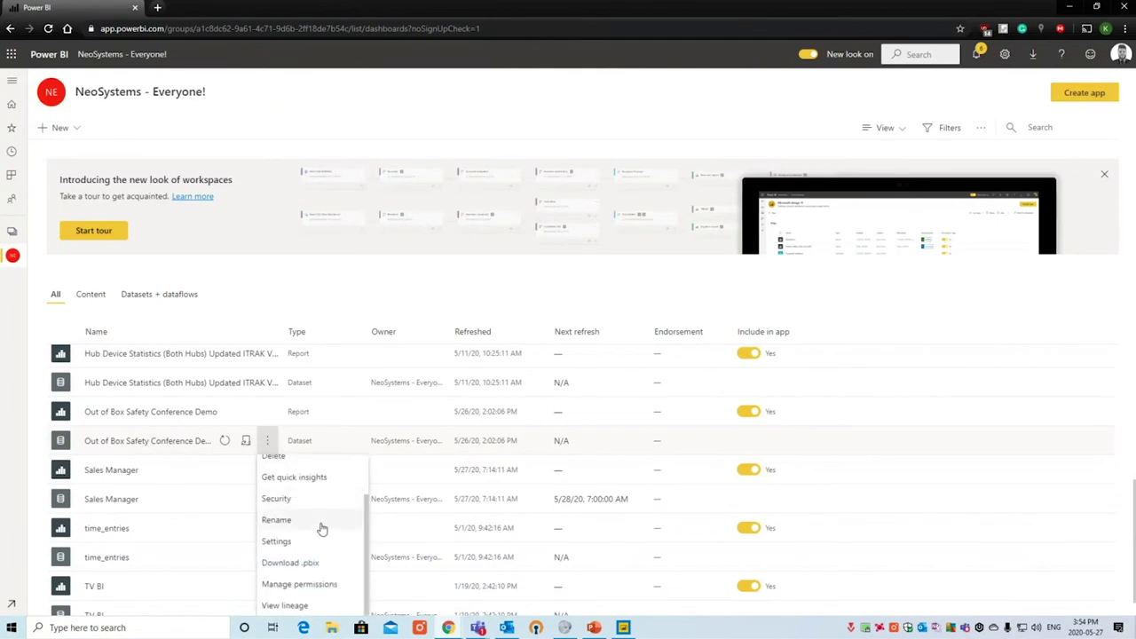
left_click(313, 477)
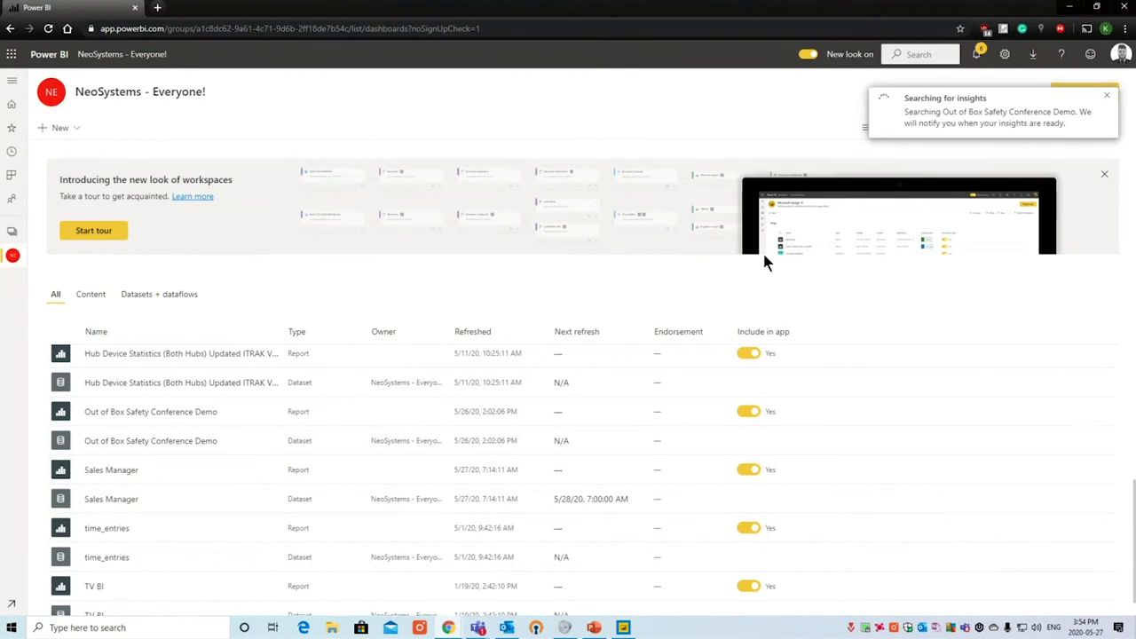
Open the Out of Box Safety Conference Demo dataset's settings and turn on scheduled refresh with a Daily frequency.
left_click(269, 441)
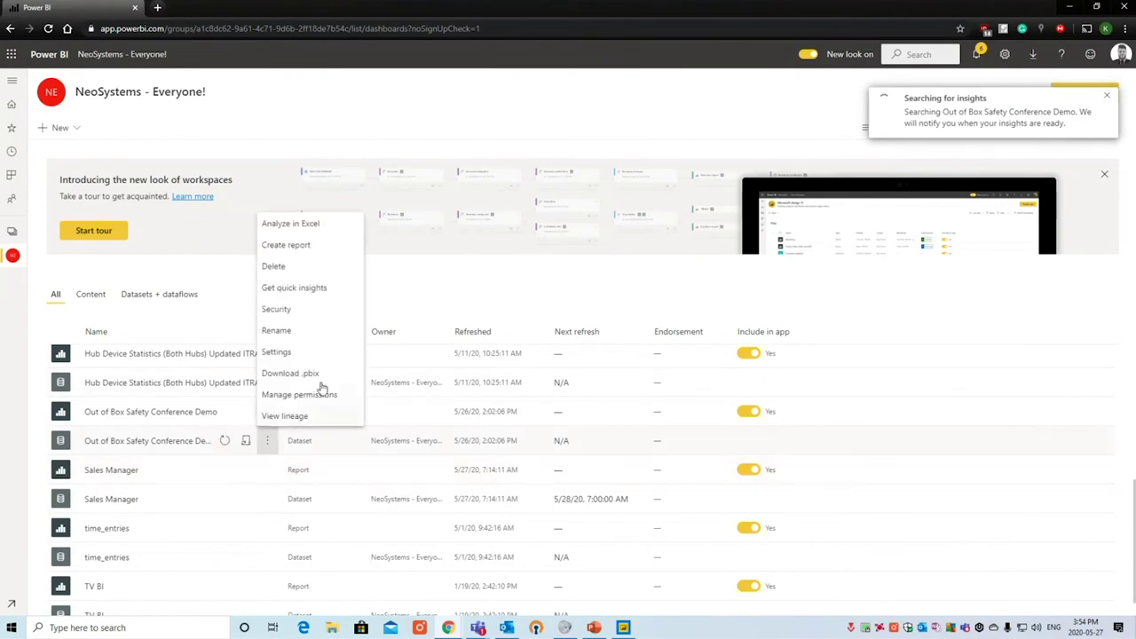
left_click(309, 353)
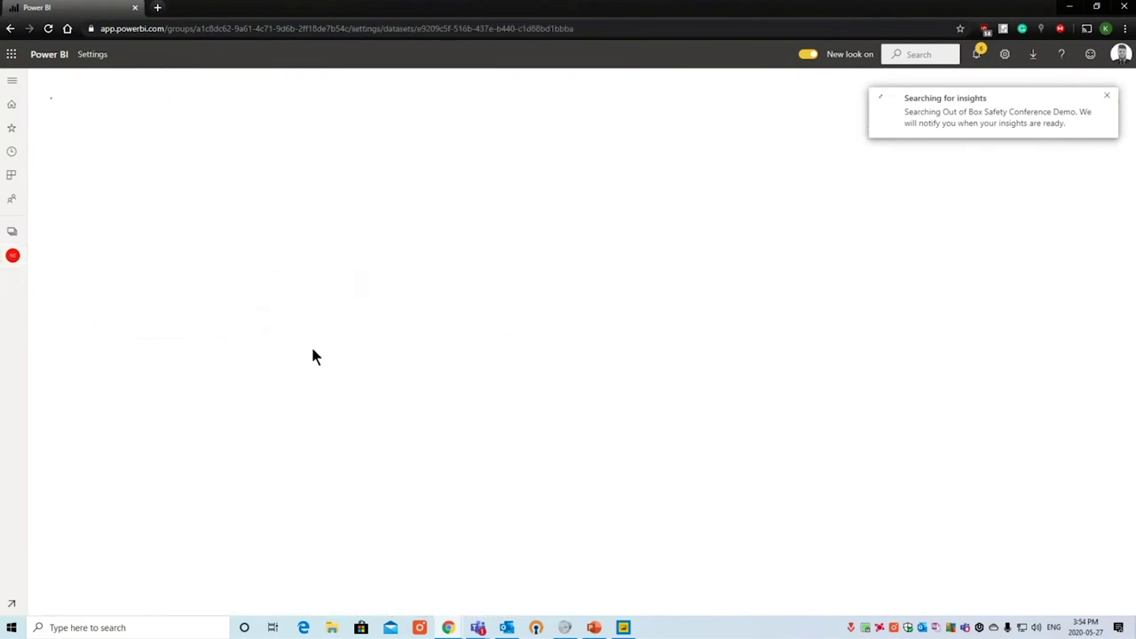
left_click(292, 273)
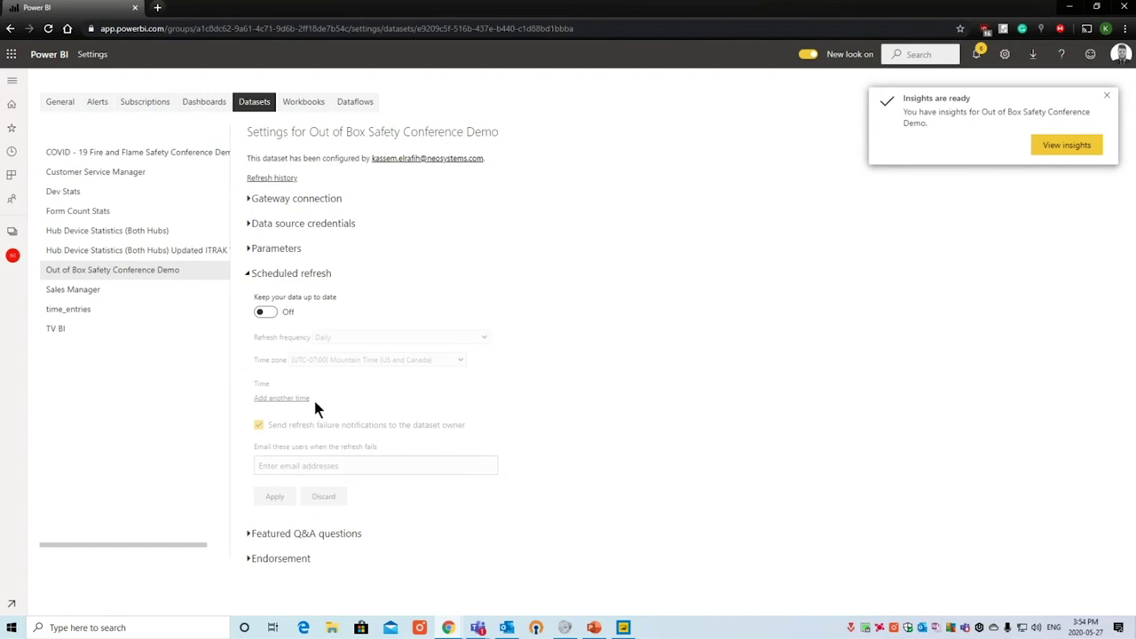
left_click(264, 312)
left_click(371, 337)
left_click(370, 337)
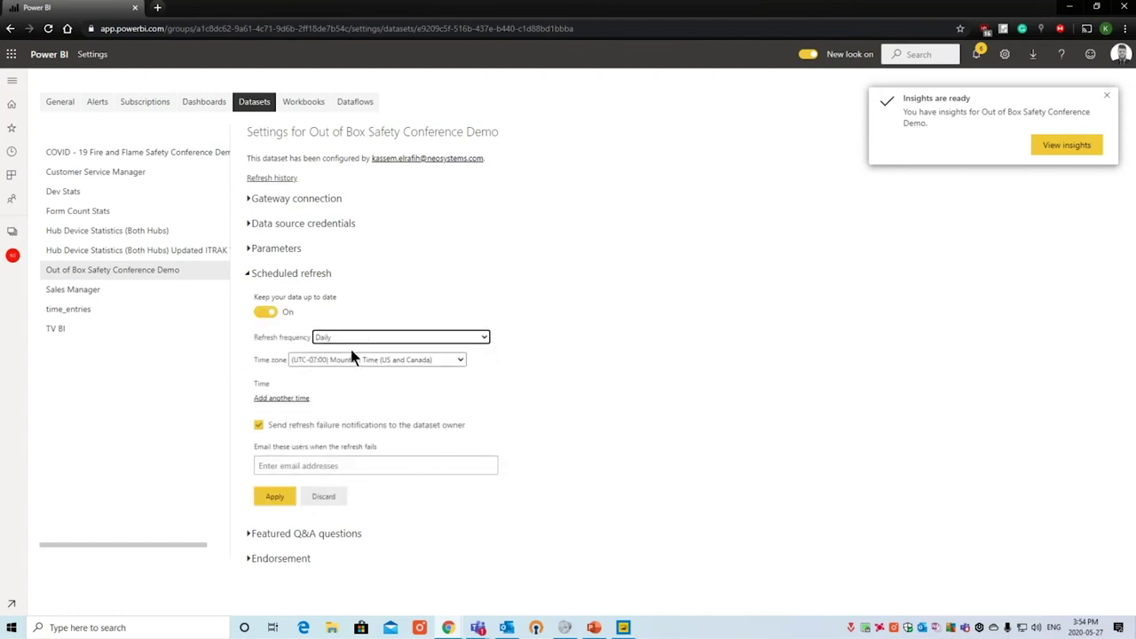
Add a refresh time of 12:00 AM to the dataset's schedule and apply the scheduled refresh settings.
left_click(282, 398)
left_click(267, 399)
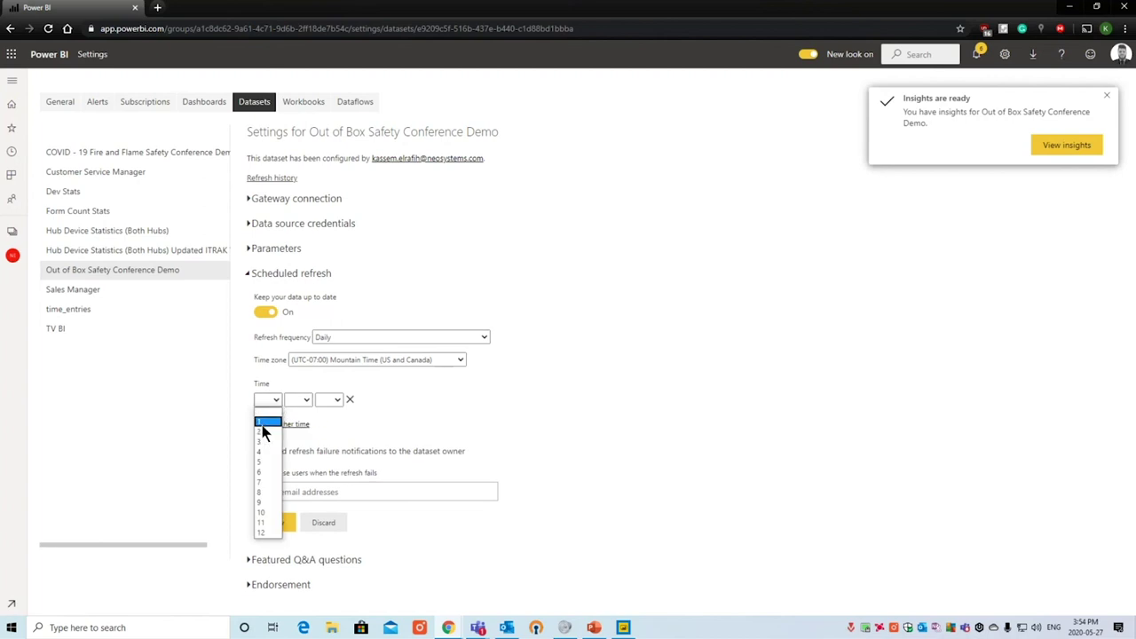
left_click(265, 532)
left_click(298, 399)
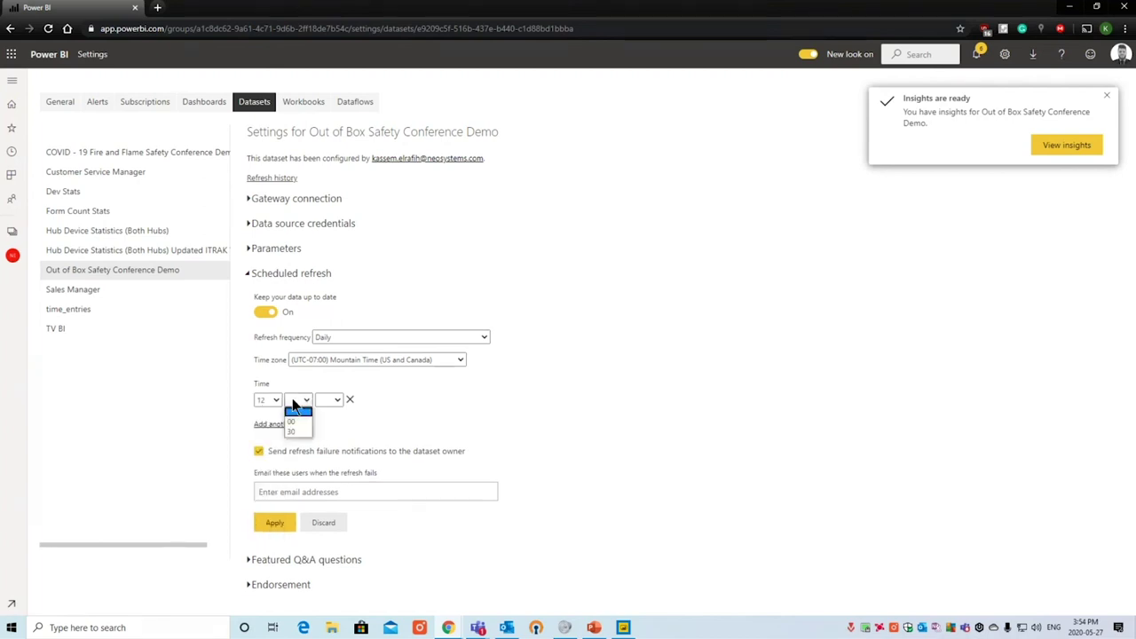
left_click(294, 423)
left_click(328, 400)
left_click(332, 423)
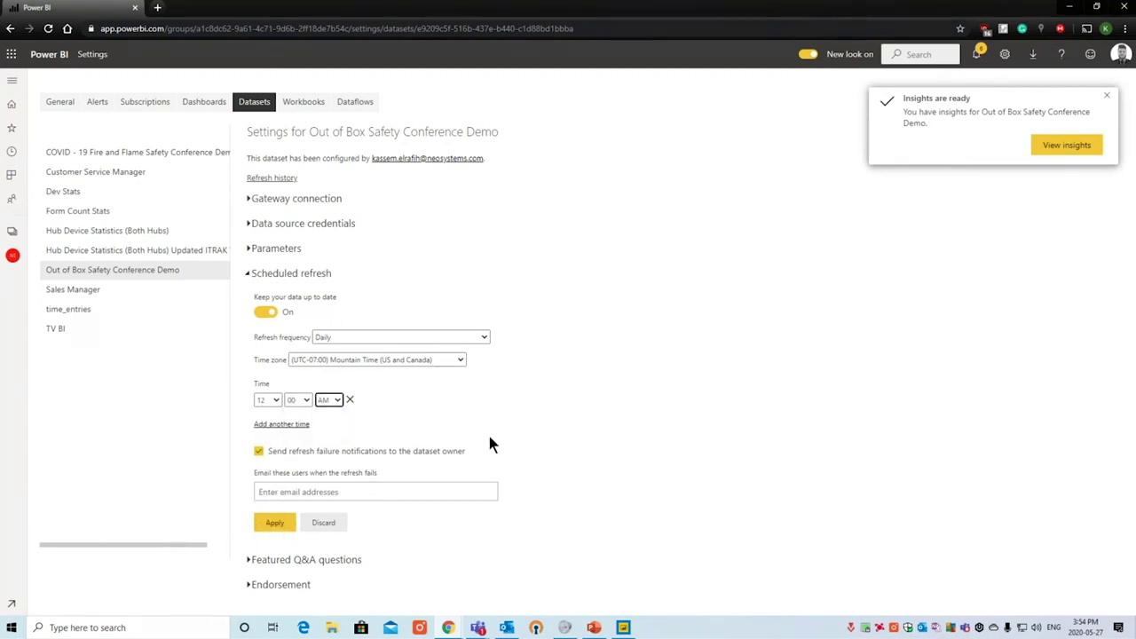
left_click(276, 524)
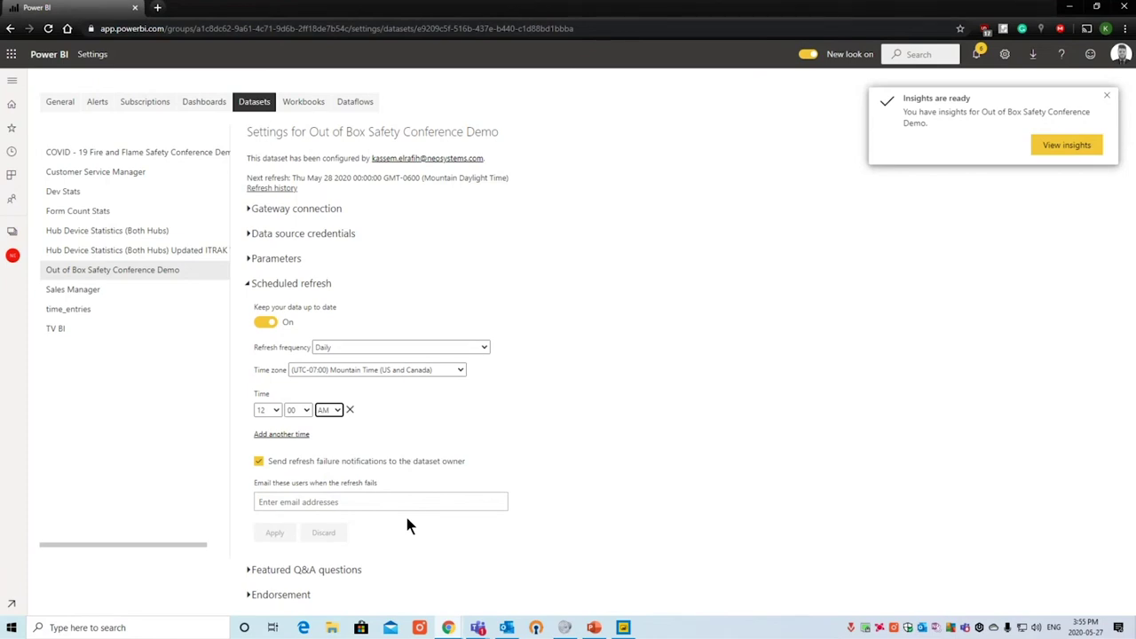
View the quick insights generated for the Out of Box Safety Conference Demo dataset.
left_click(850, 308)
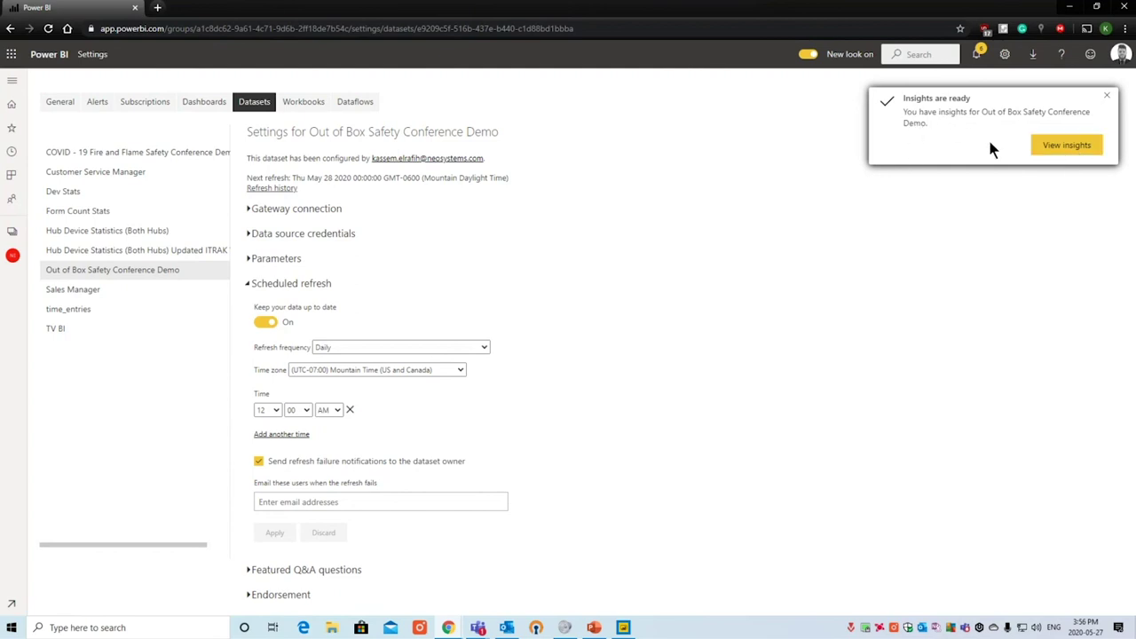
left_click(1070, 147)
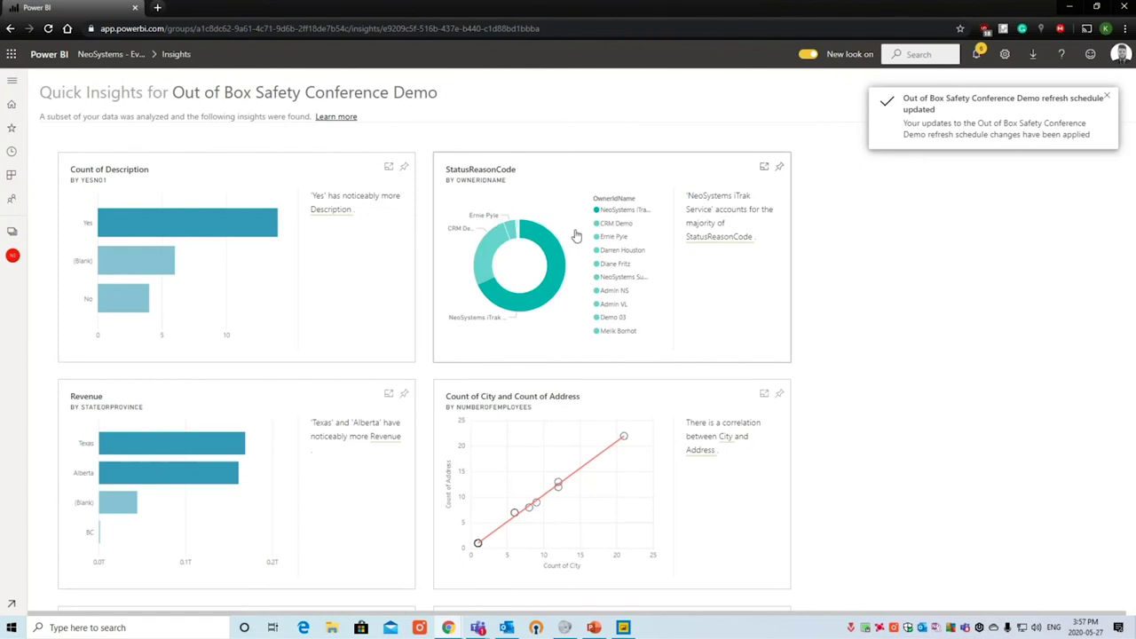
Examine the insight charts throughout the Quick Insights page of the Out of Box Safety Conference Demo dataset.
scroll(550, 404, "down", 2)
scroll(550, 403, "down", 2)
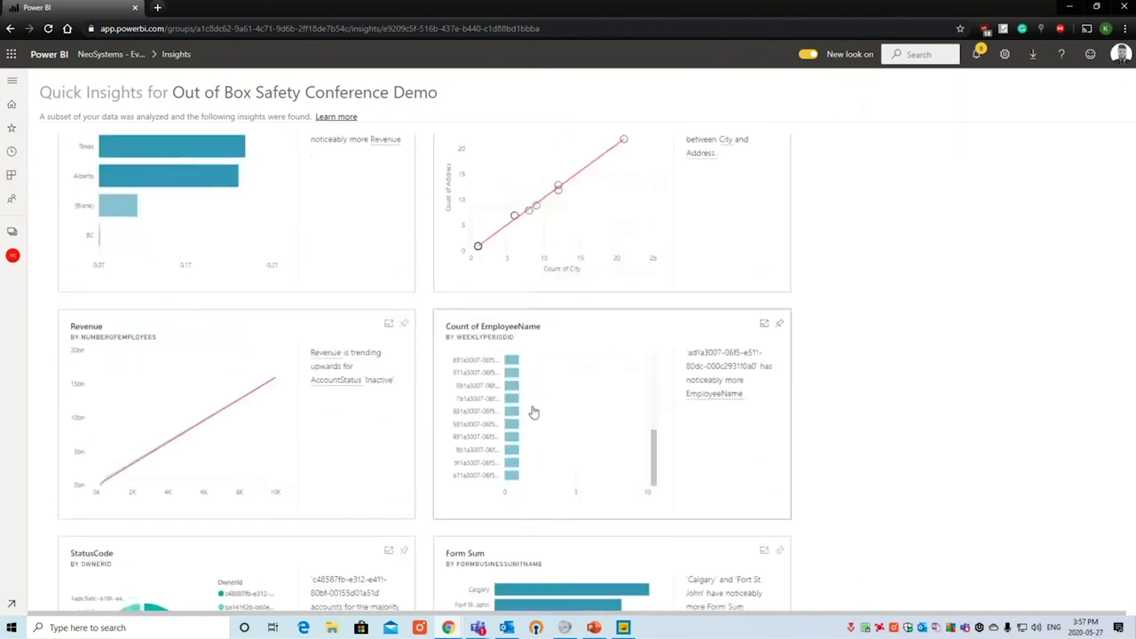
scroll(684, 372, "down", 5)
scroll(712, 377, "down", 4)
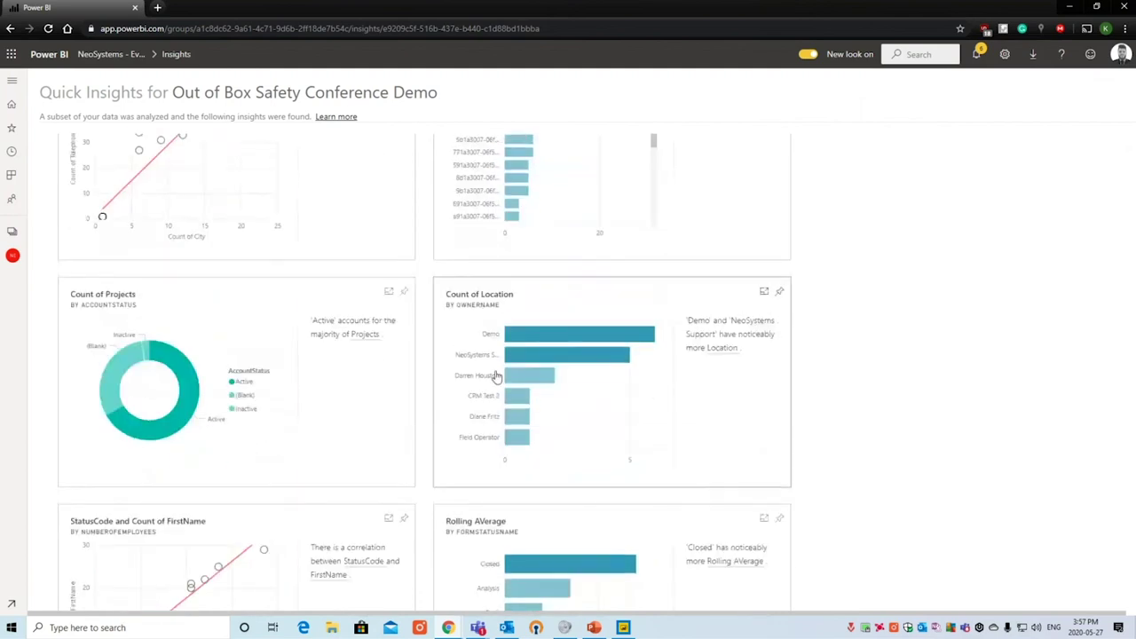
scroll(422, 365, "down", 2)
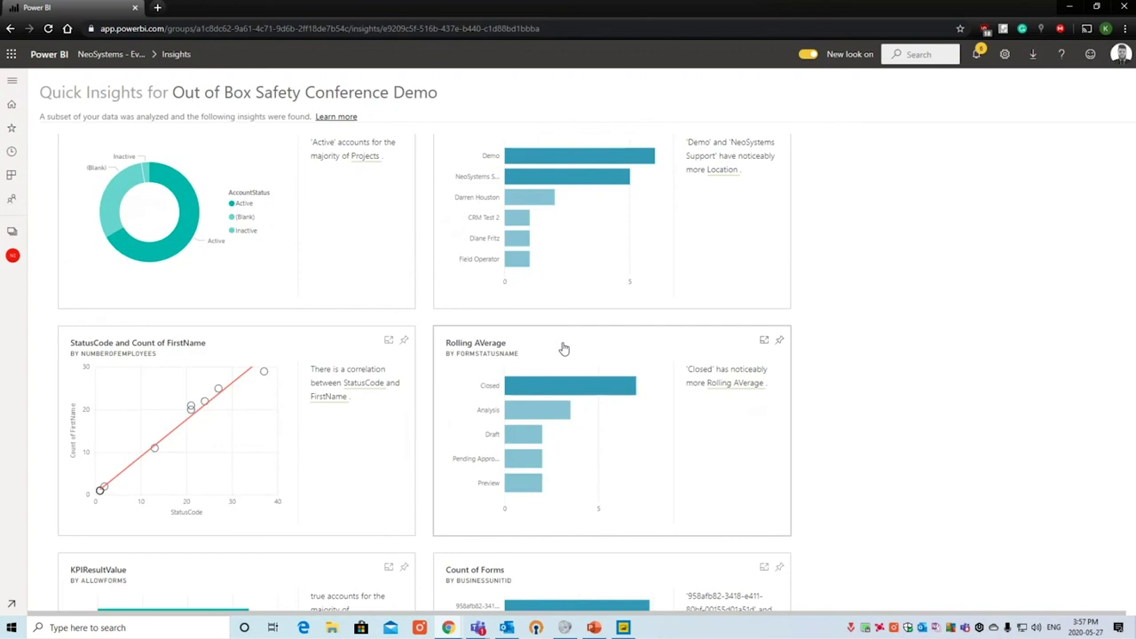
scroll(542, 457, "down", 3)
scroll(532, 477, "down", 20)
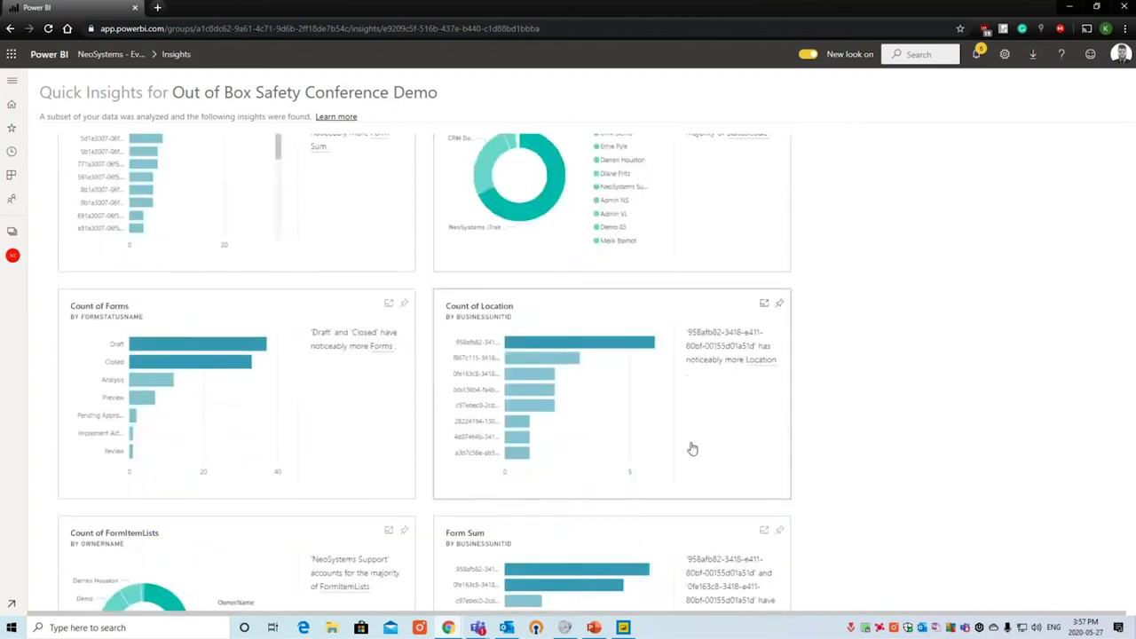
Switch to Power BI Desktop, add a new report page and insert a Q&A visual on its blank canvas.
key("alt+Tab")
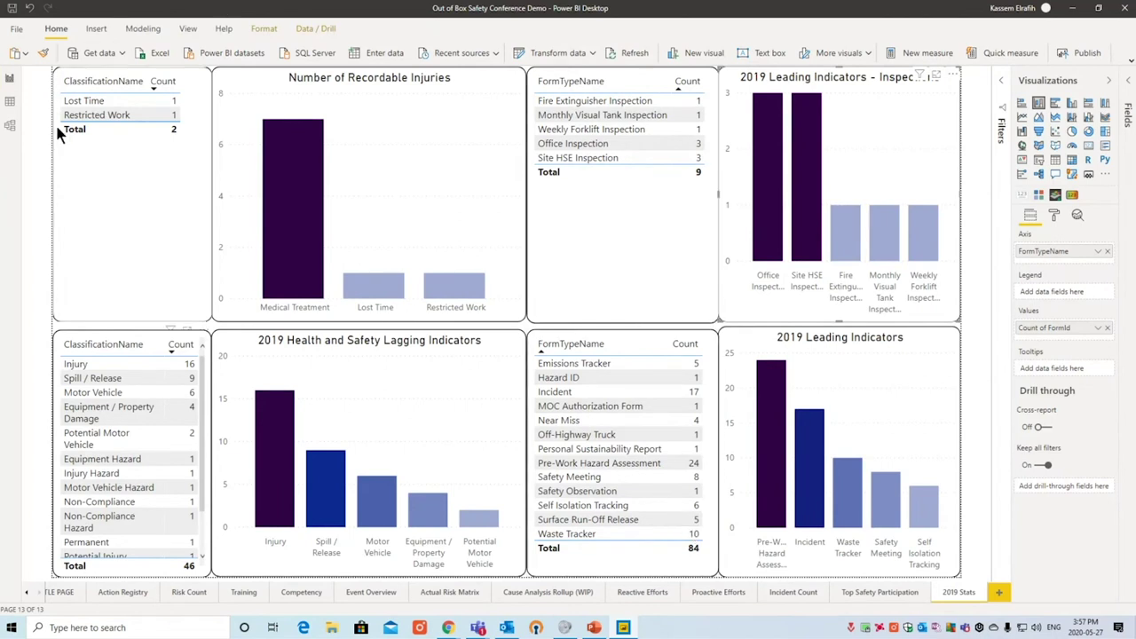
left_click(999, 592)
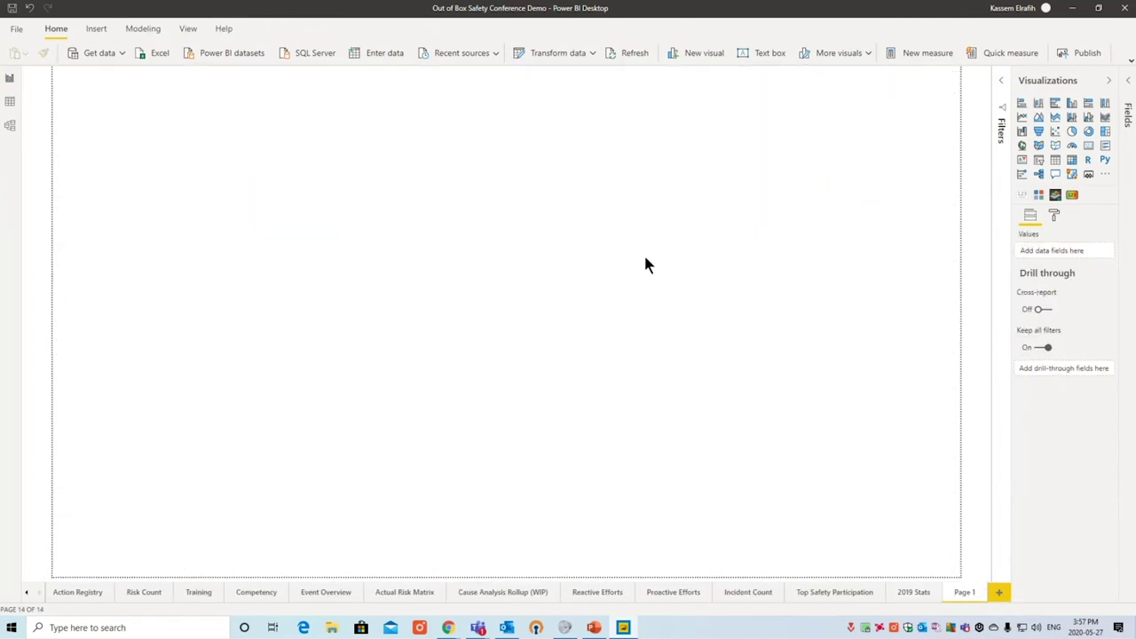
double_click(613, 220)
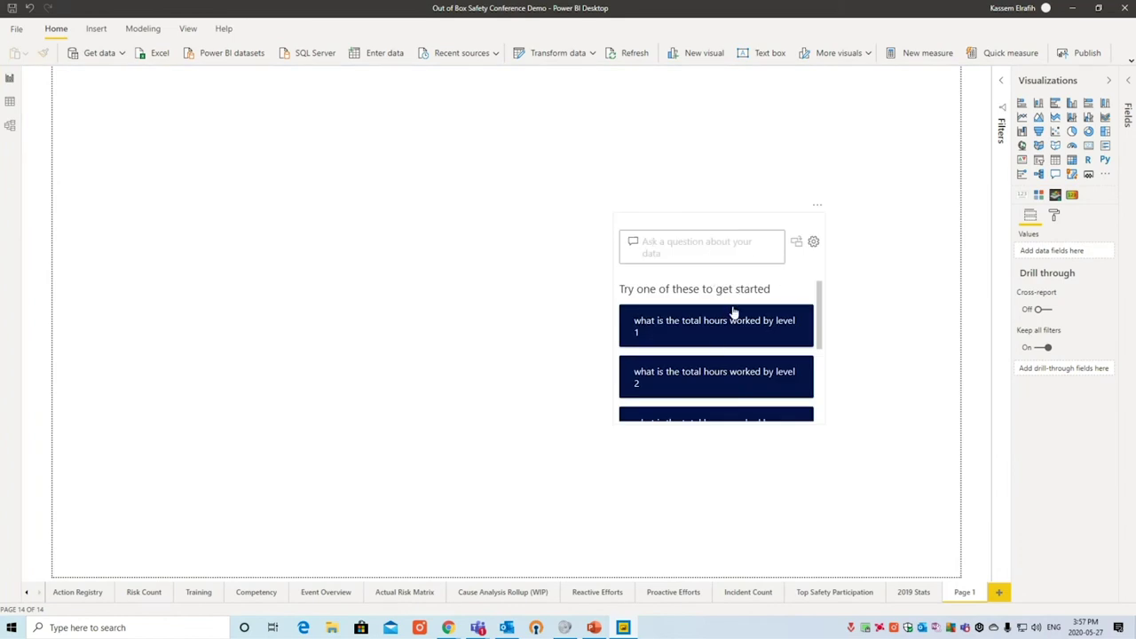
Review the Q&A visual's suggestions and ask "what is the total hours worked by hierarchy name".
scroll(733, 324, "down", 3)
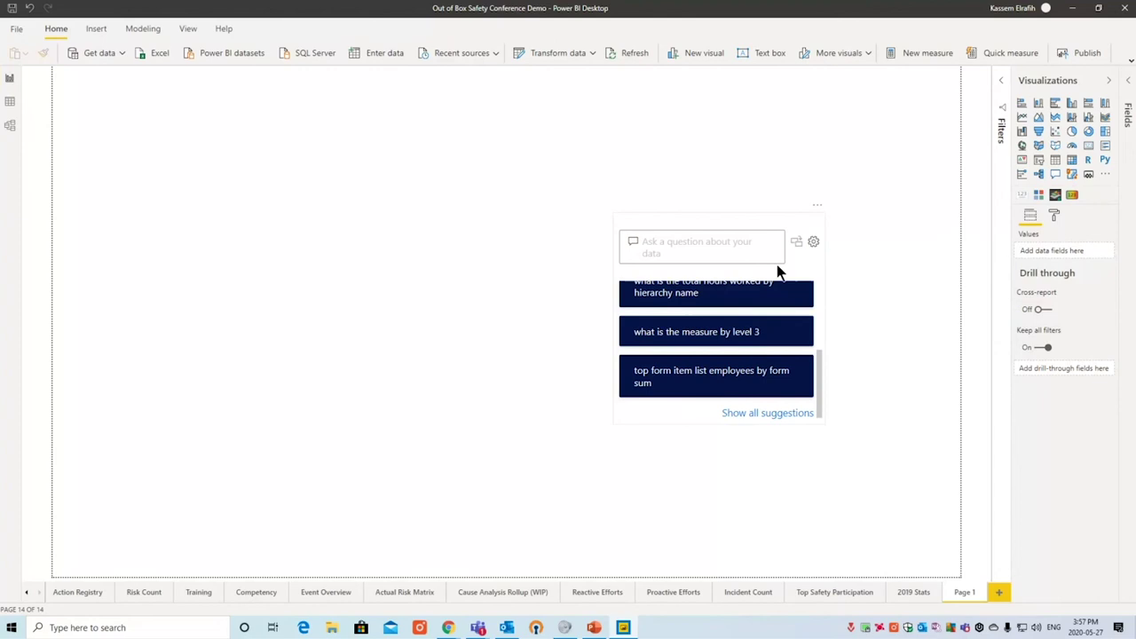
scroll(730, 383, "up", 5)
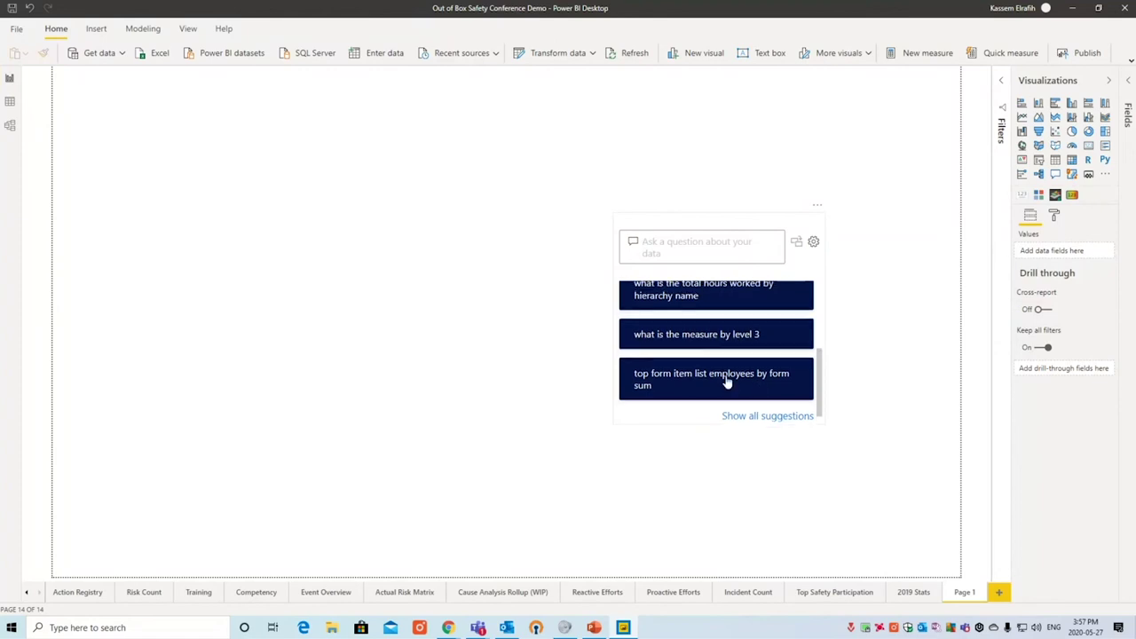
scroll(750, 399, "down", 1)
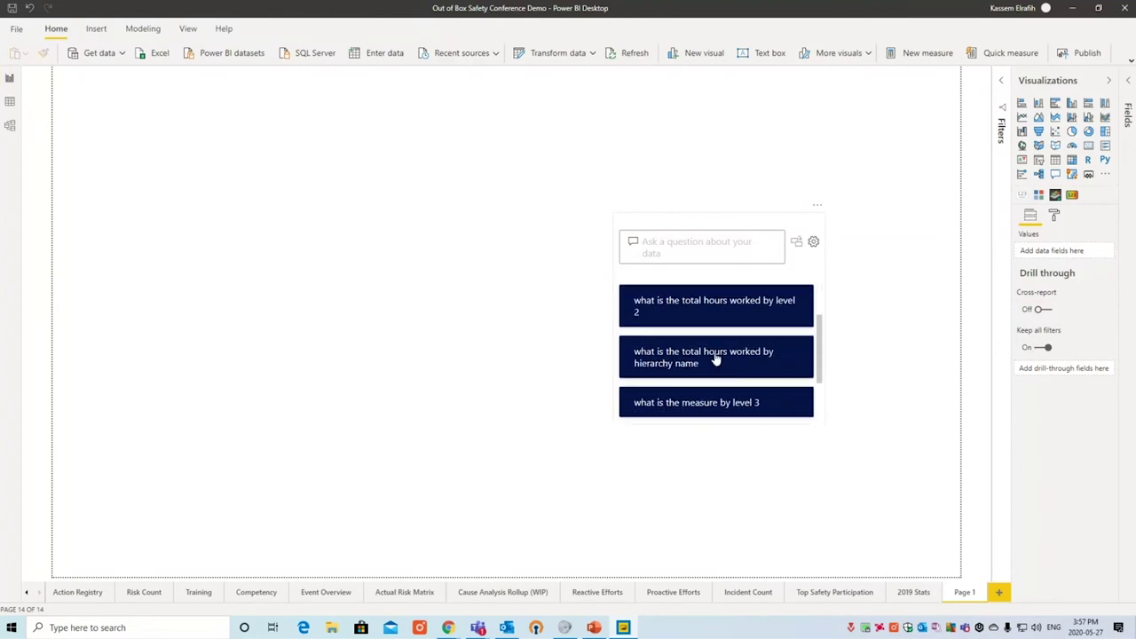
left_click(715, 358)
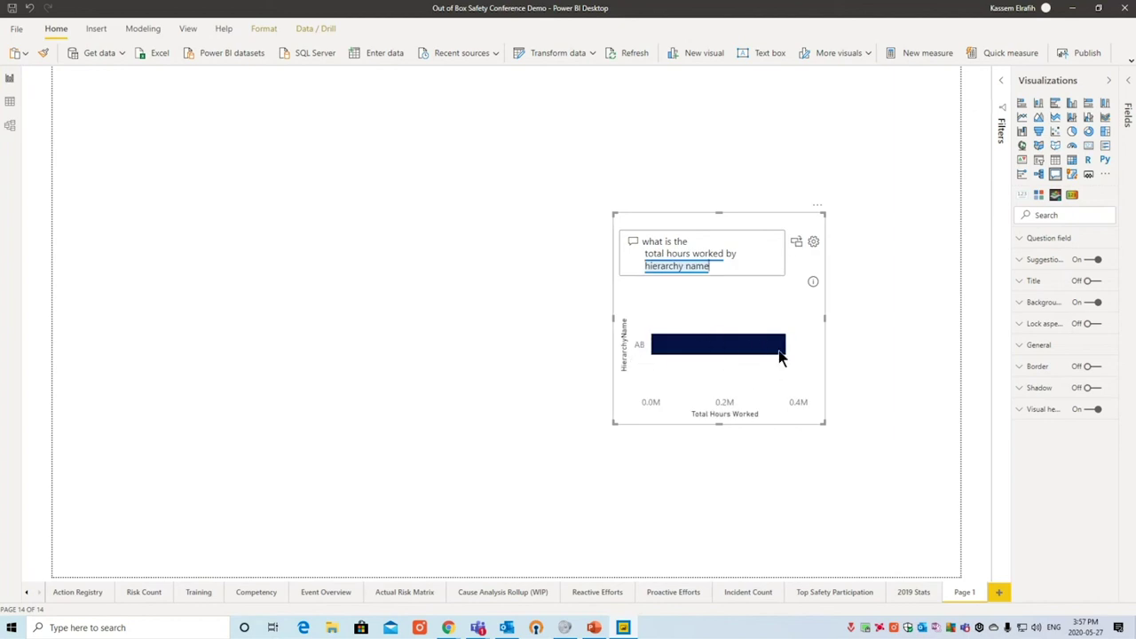
In the Q&A setup, submit "Most used form type by EmployeeName" under Teach Q&A and view the Suggest questions section.
left_click(815, 240)
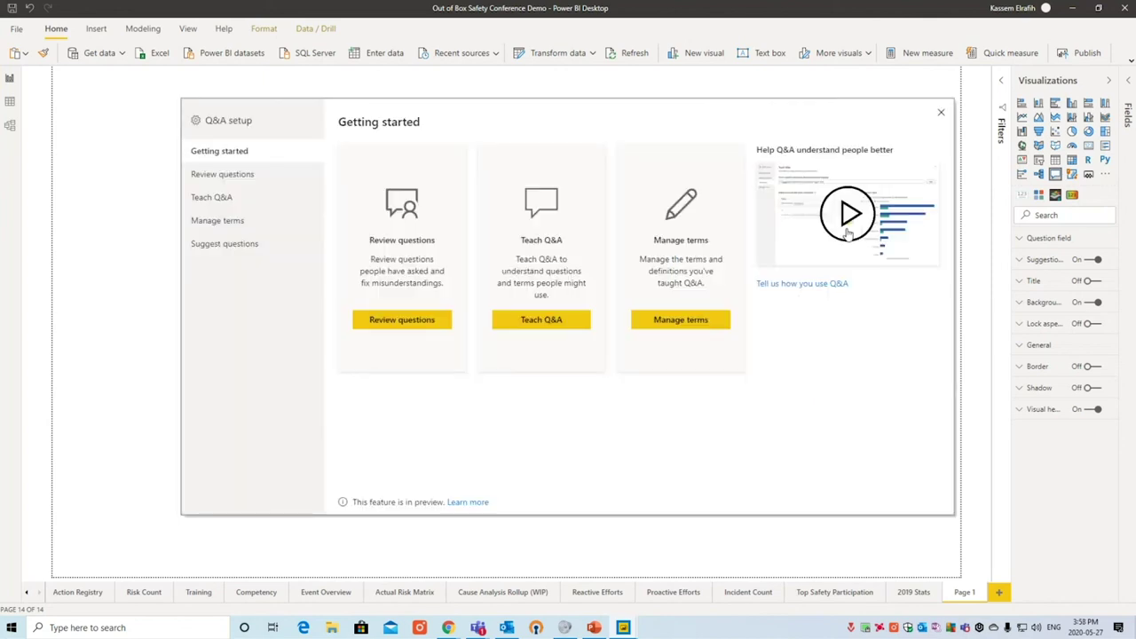
left_click(552, 321)
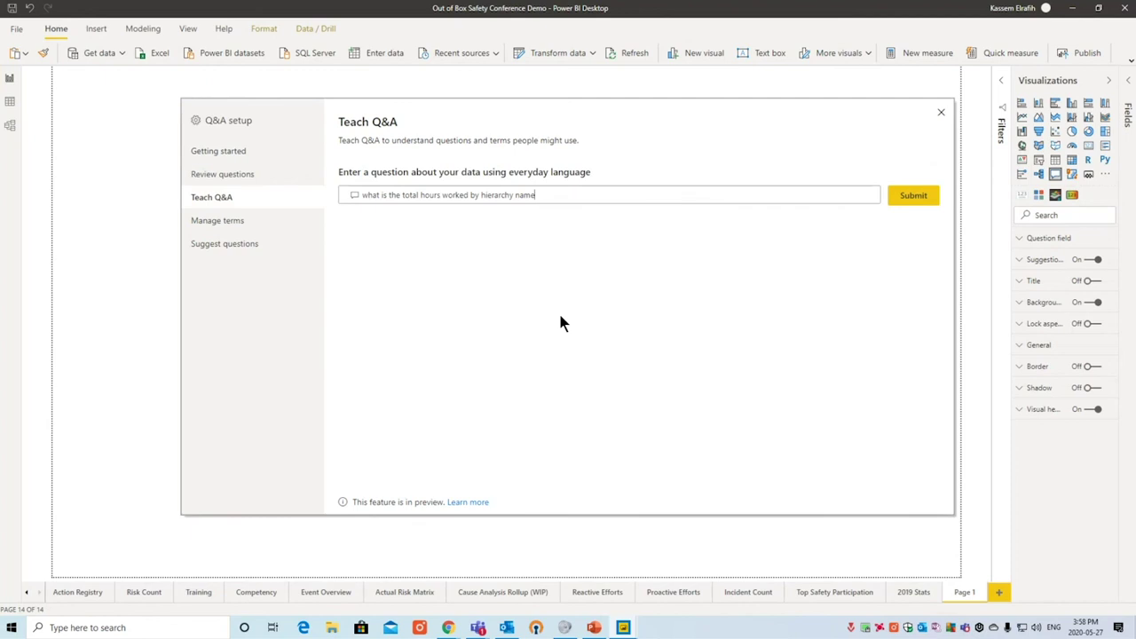
left_click_drag(568, 195, 336, 197)
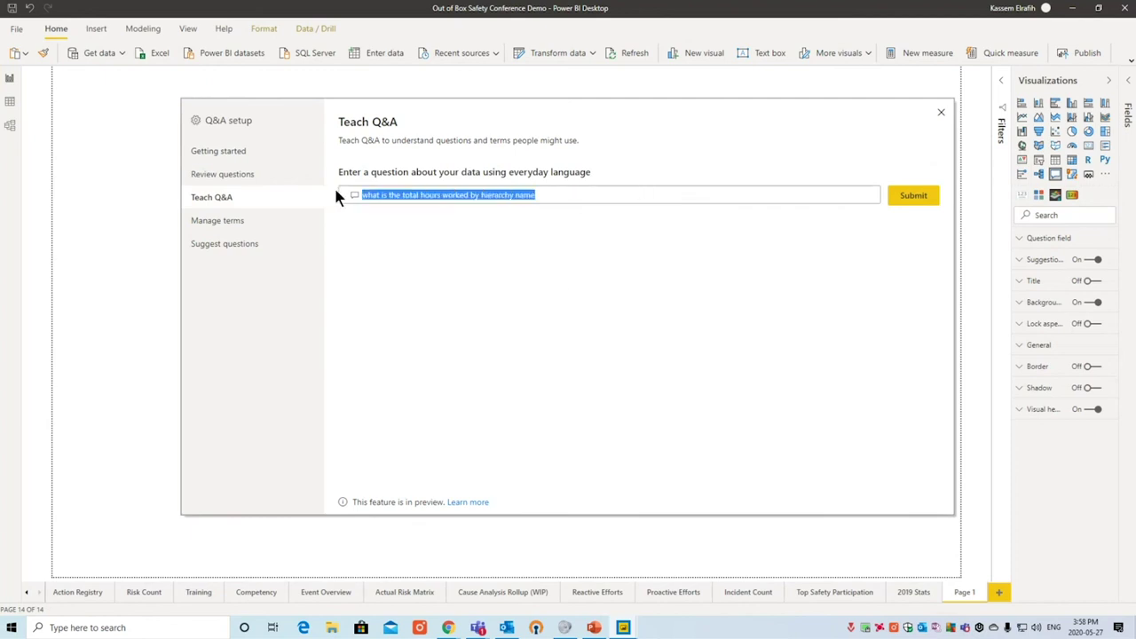
key("BackSpace")
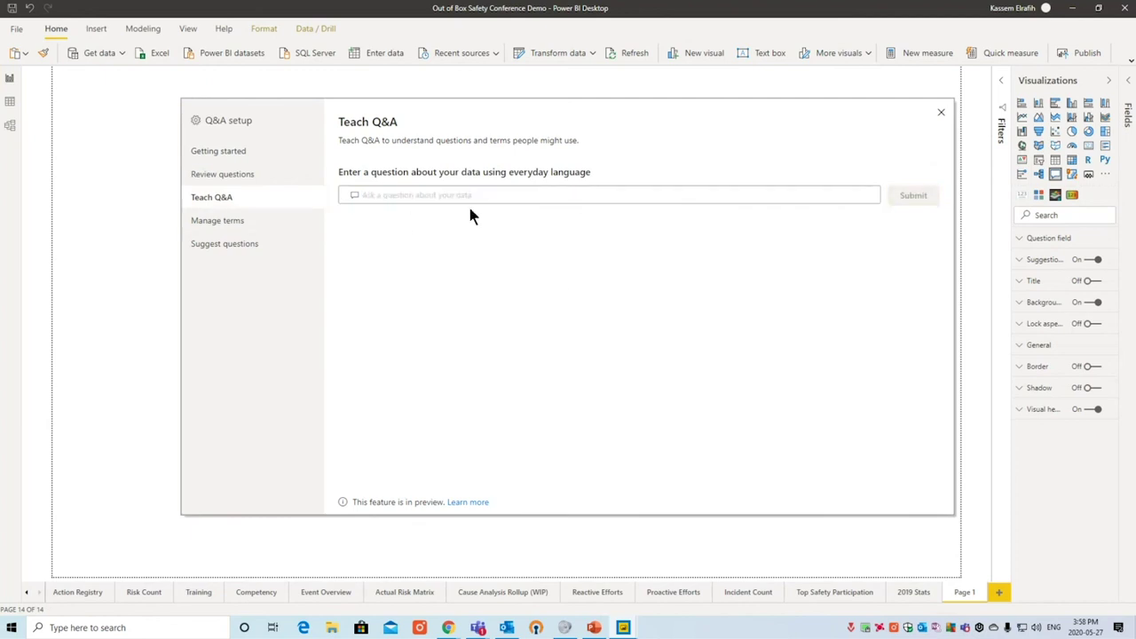
type("Most")
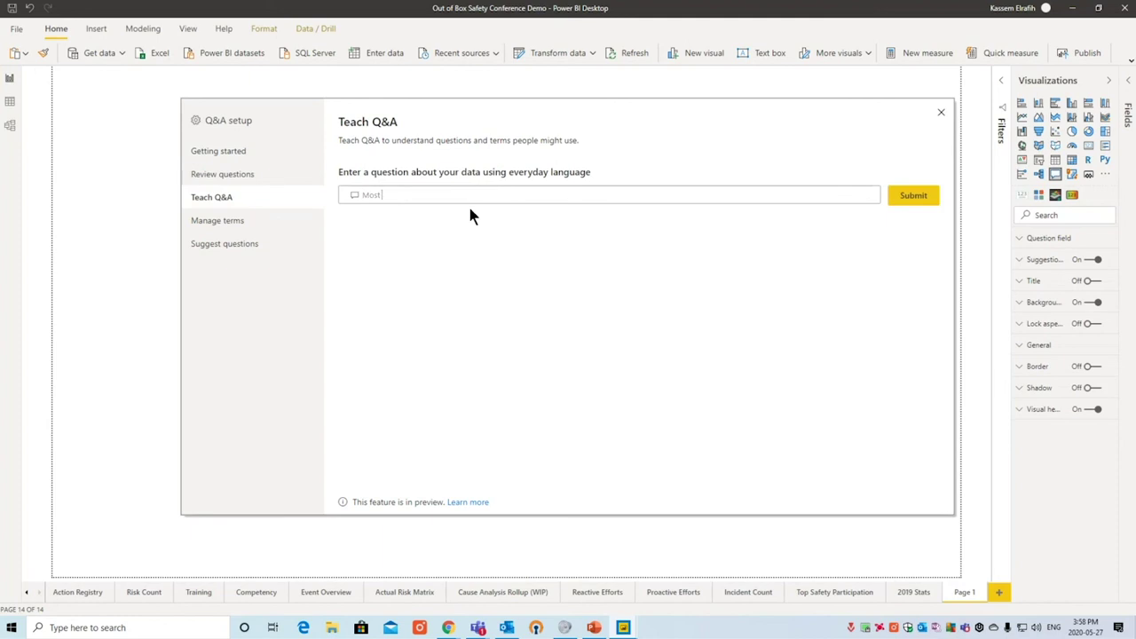
type(" used form type by employee")
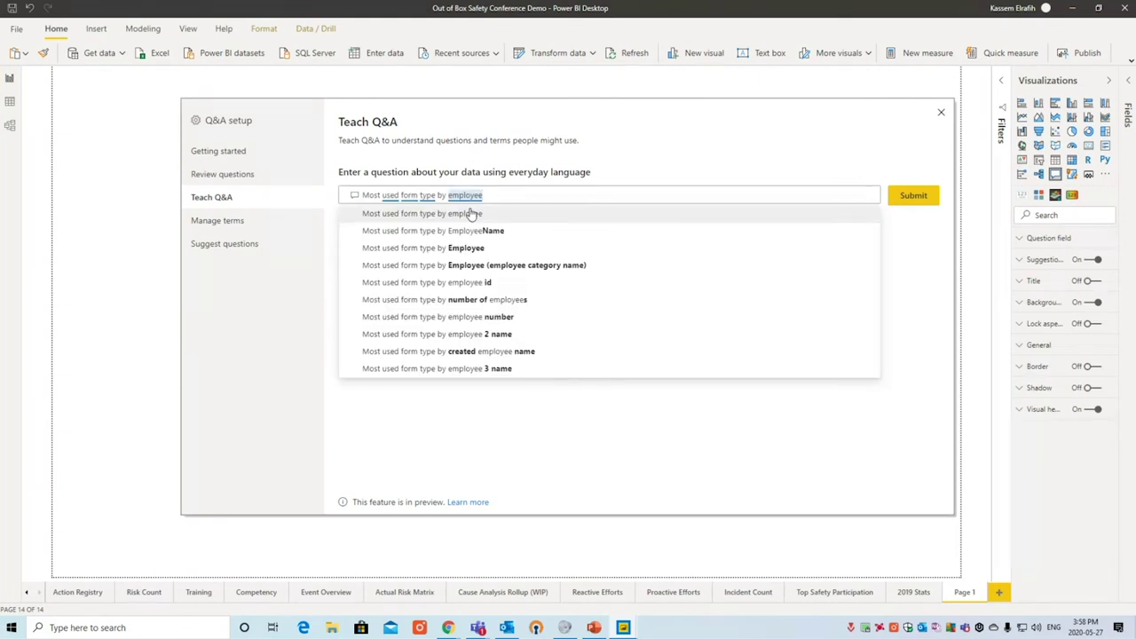
left_click(545, 229)
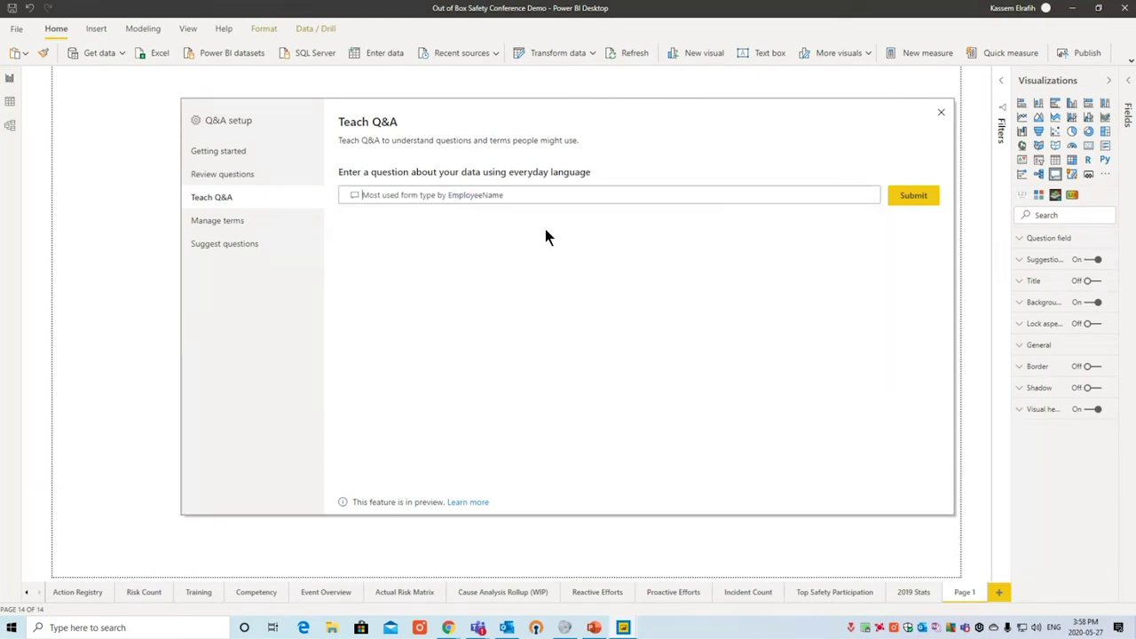
left_click(897, 202)
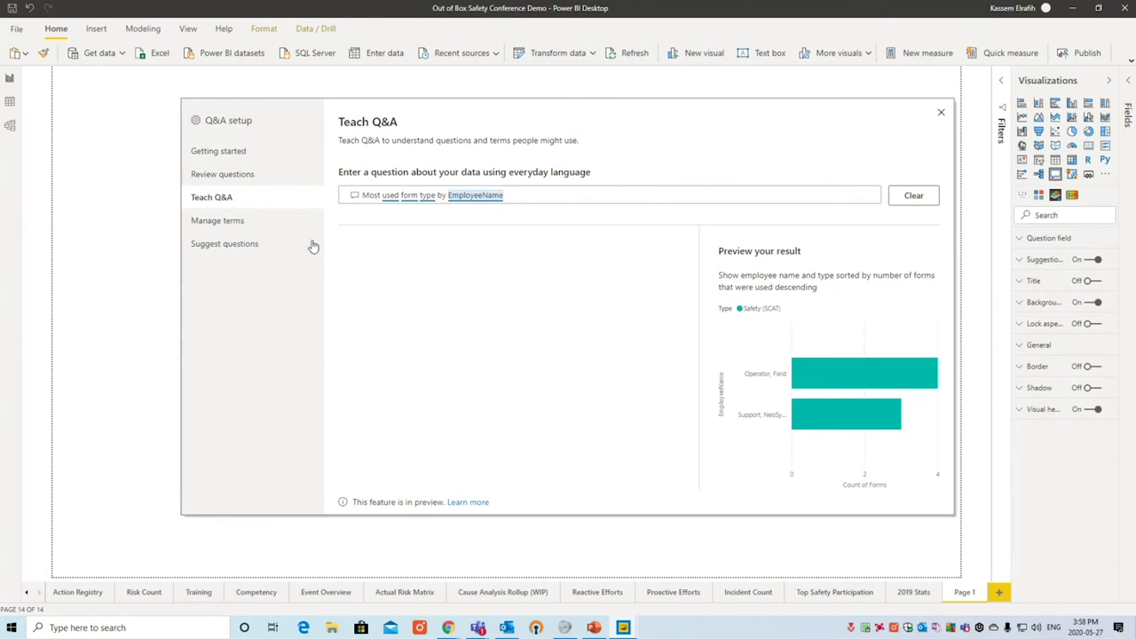
left_click(254, 249)
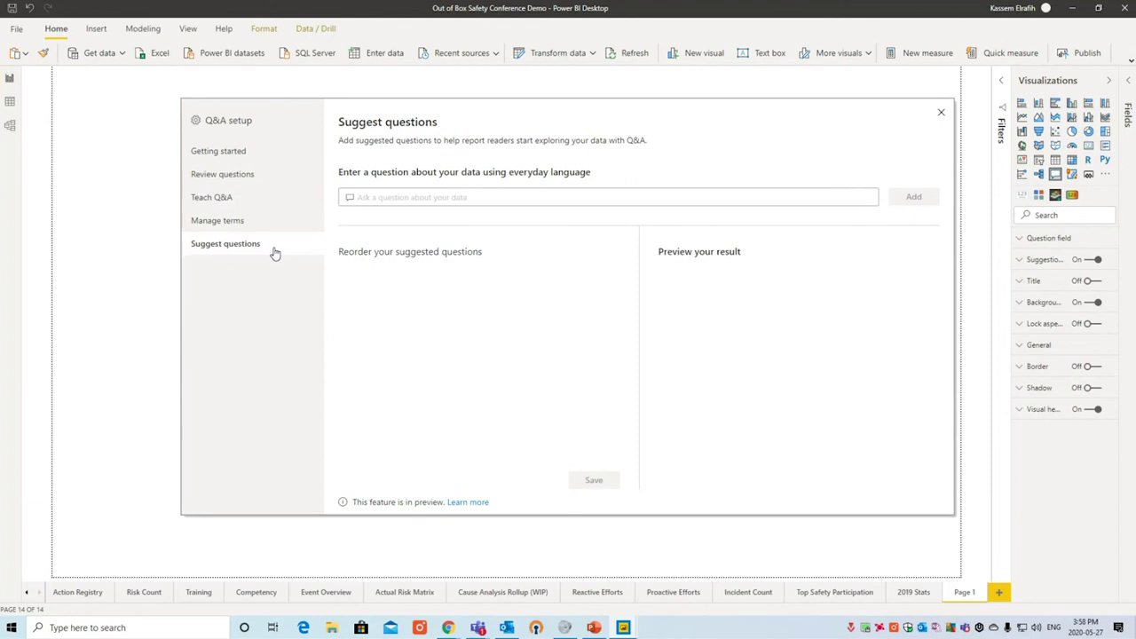
left_click(939, 114)
Delete Page 1, which holds the Q&A visual, from the report.
left_click(982, 591)
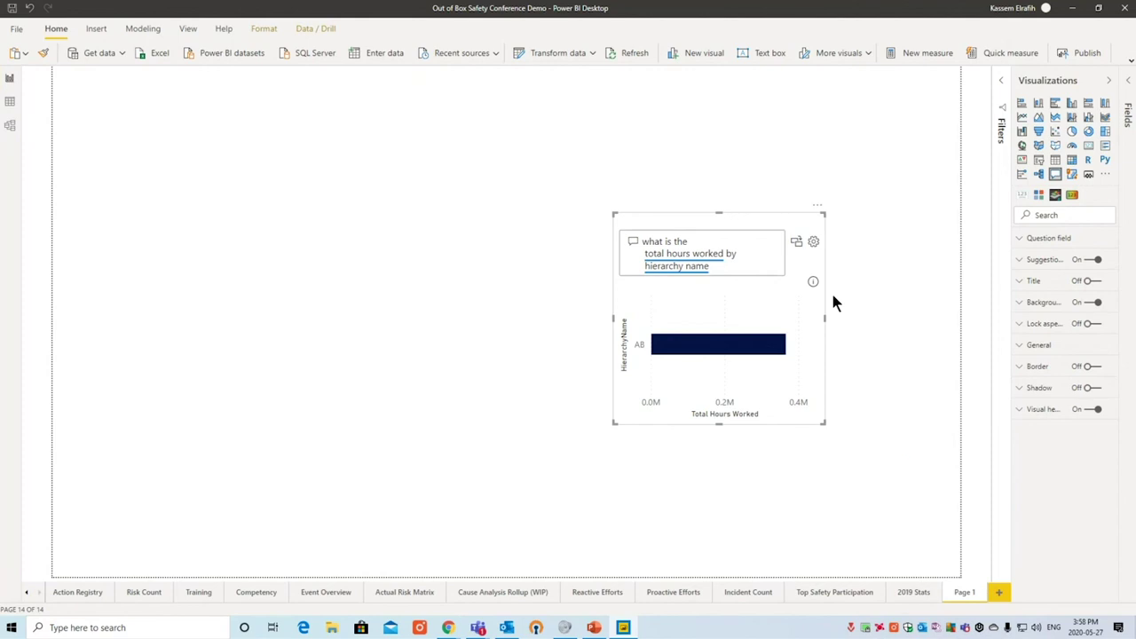
left_click(624, 335)
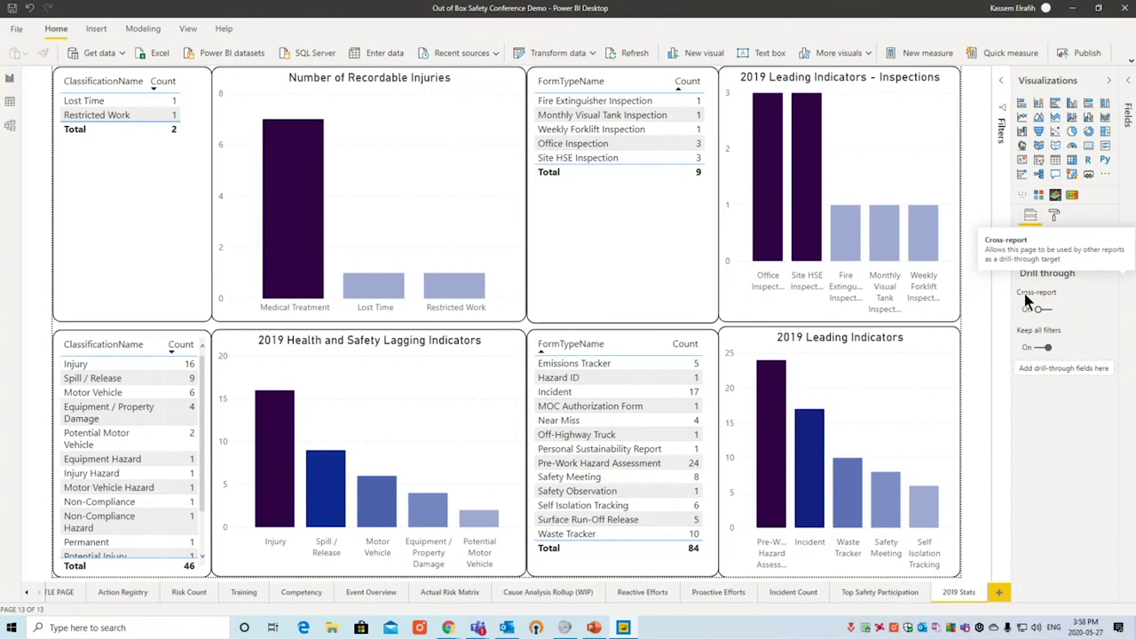
Switch to the ITRAK Conference 2020 - Power BI presentation in PowerPoint and show the Resources slide.
left_click(592, 628)
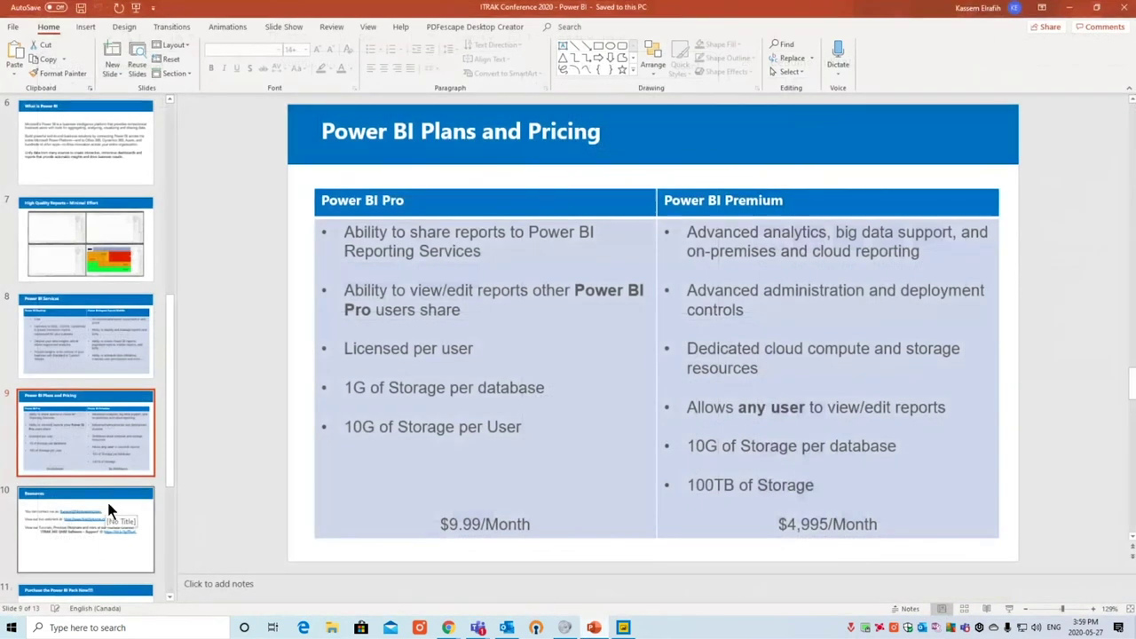
left_click(109, 510)
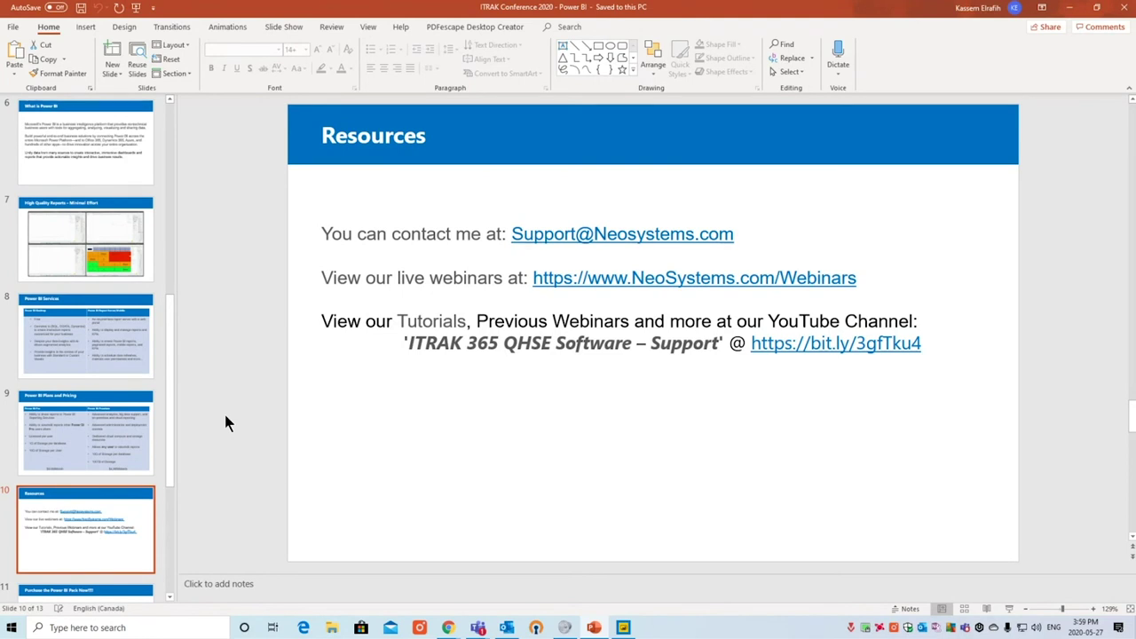
double_click(532, 277)
left_click(614, 278)
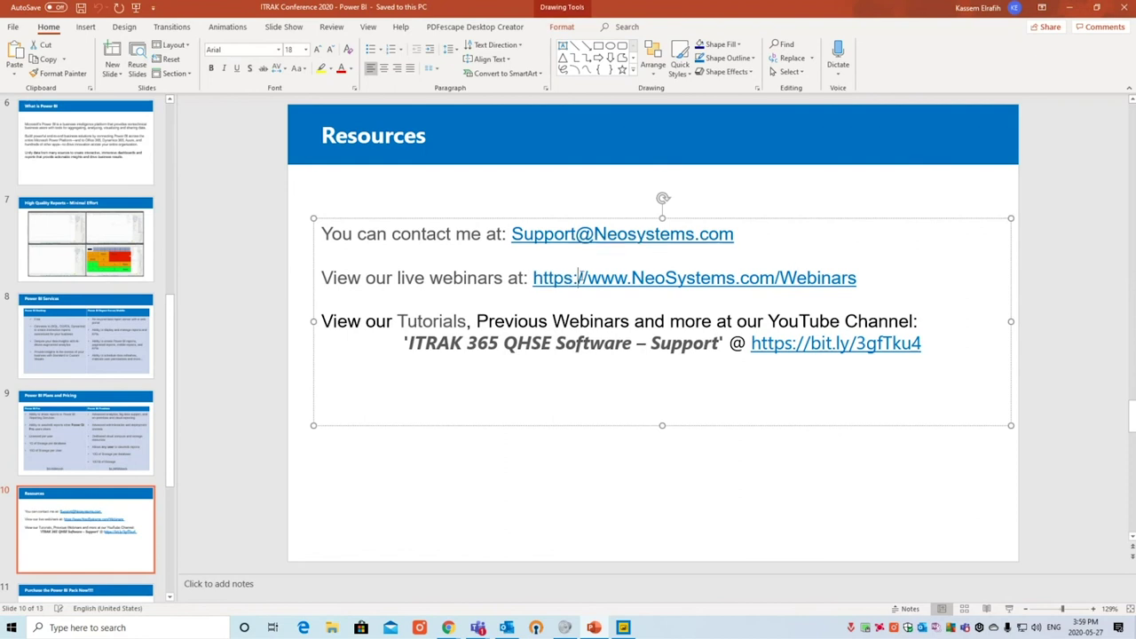
left_click(1009, 608)
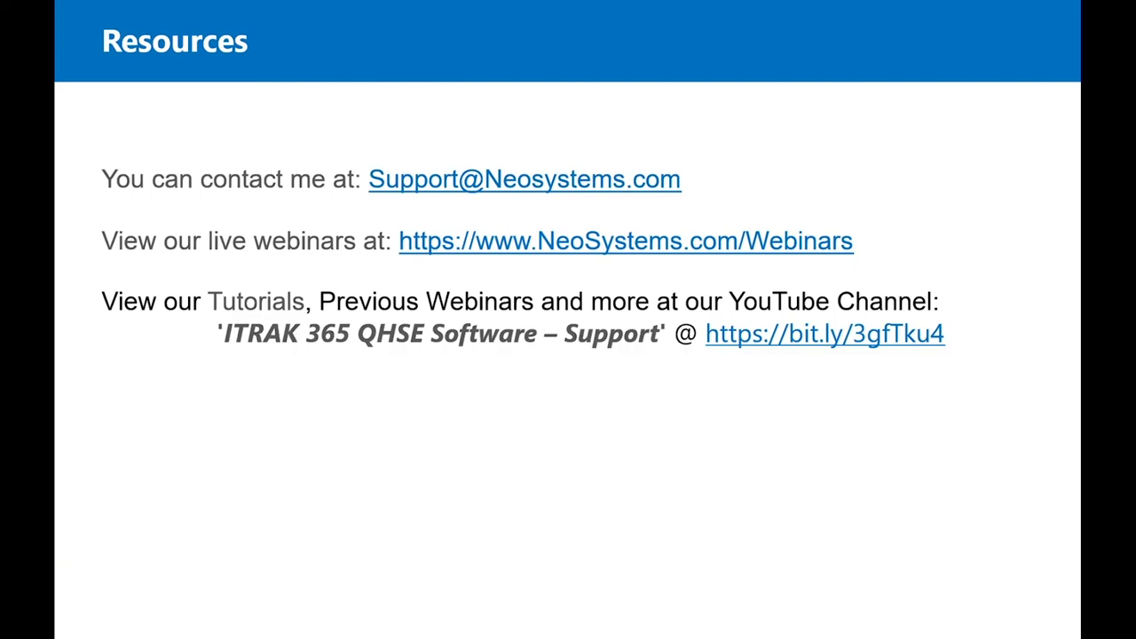
key("Escape")
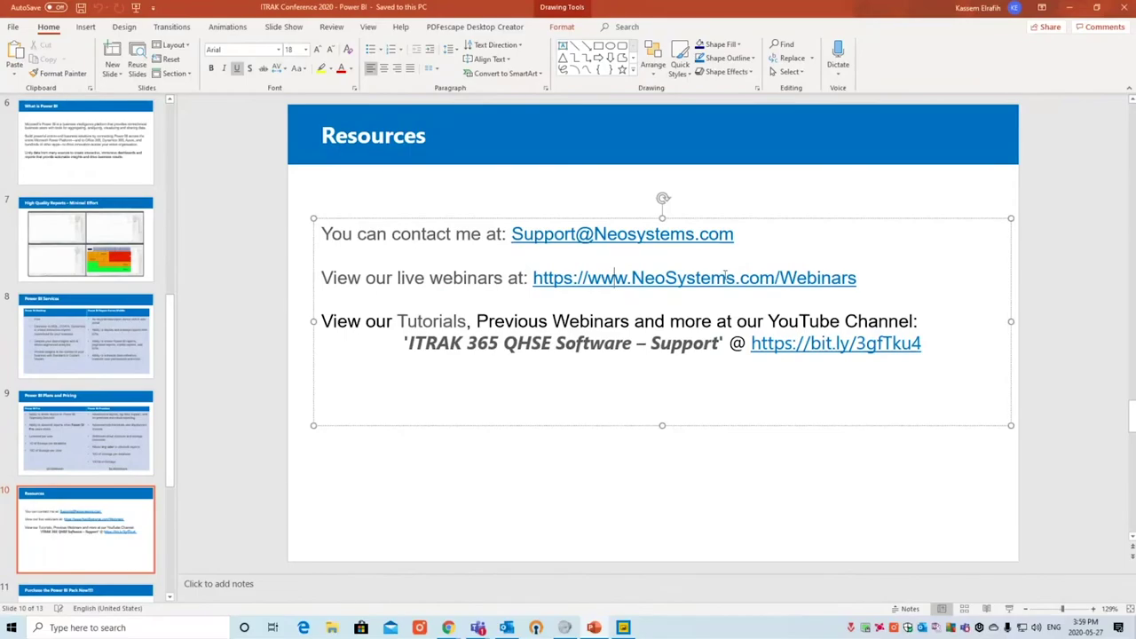
left_click_drag(857, 278, 534, 280)
right_click(553, 282)
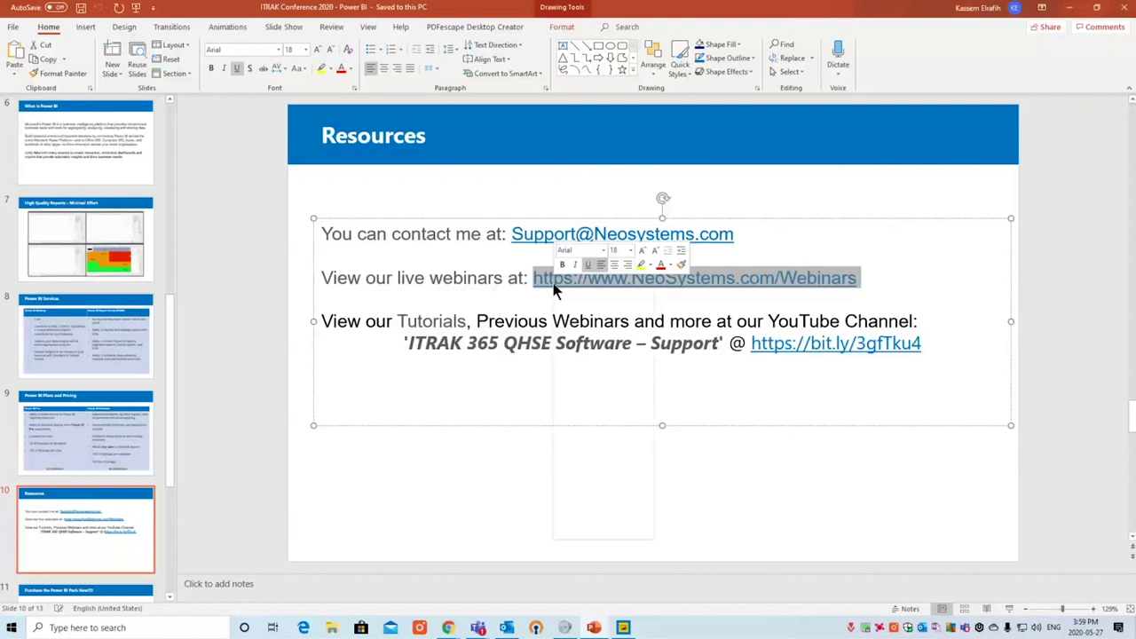
left_click(573, 308)
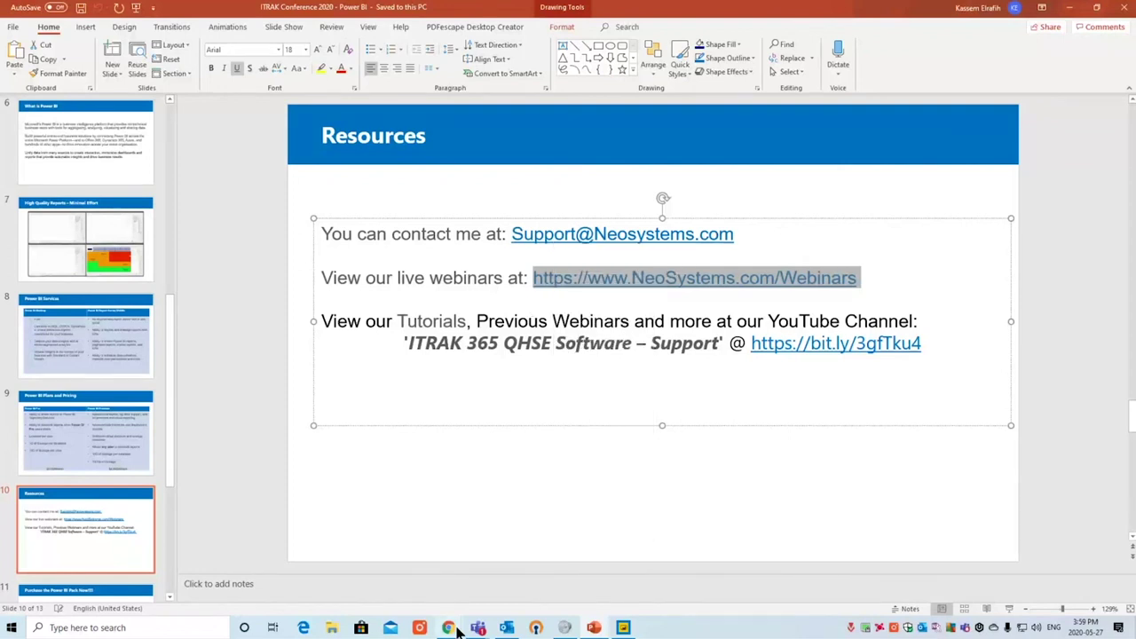
mouse_move(448, 627)
left_click(497, 572)
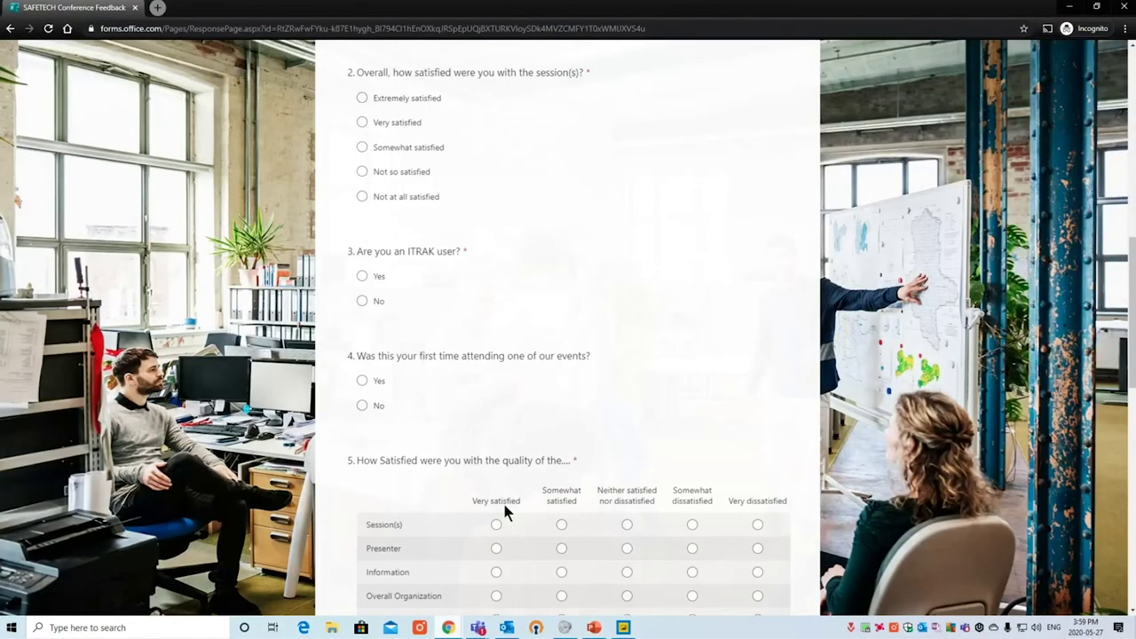
left_click(159, 8)
key("ctrl+v")
key("Return")
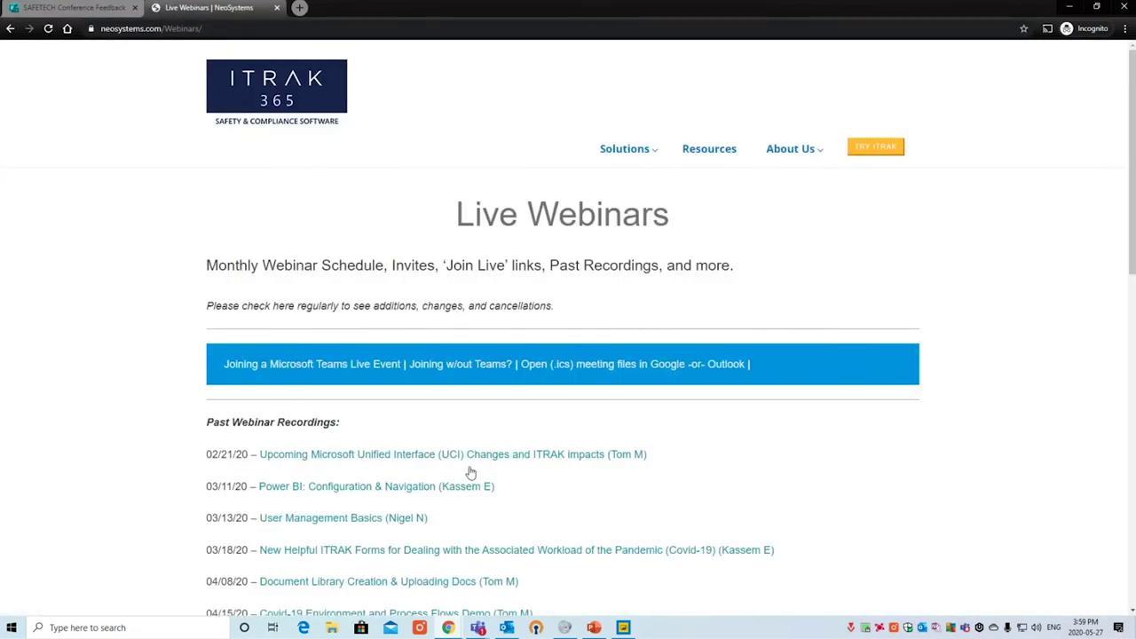
Open the Power BI: Configuration & Navigation webinar recording, and return to the Live Webinars page to view the May and June schedule.
scroll(528, 495, "down", 2)
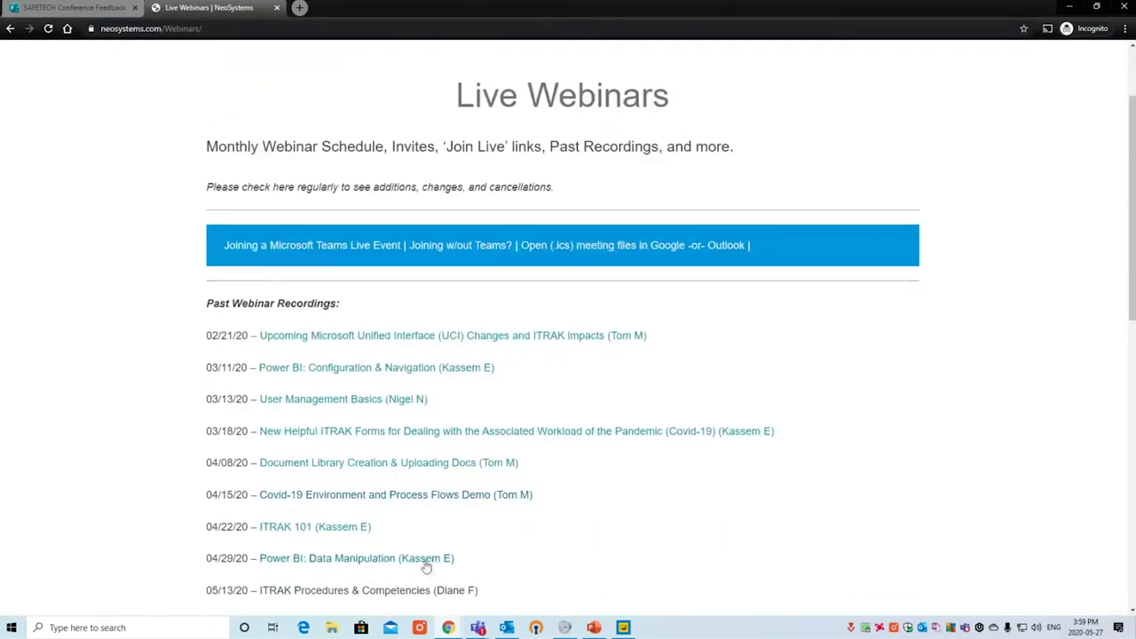
left_click(440, 374)
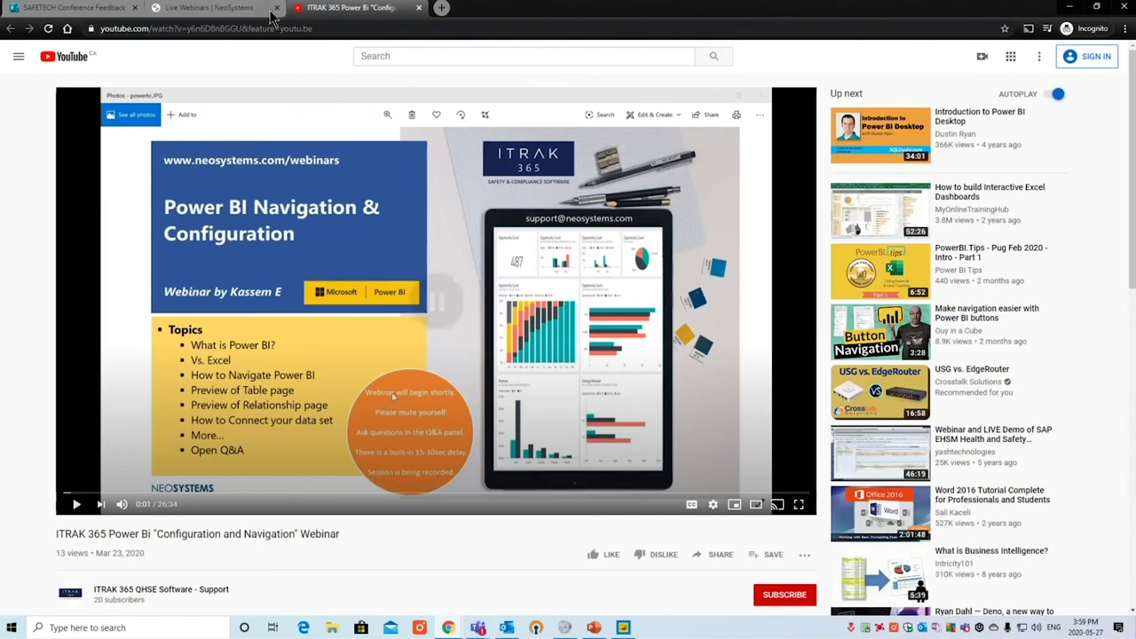
left_click(262, 10)
scroll(486, 302, "down", 10)
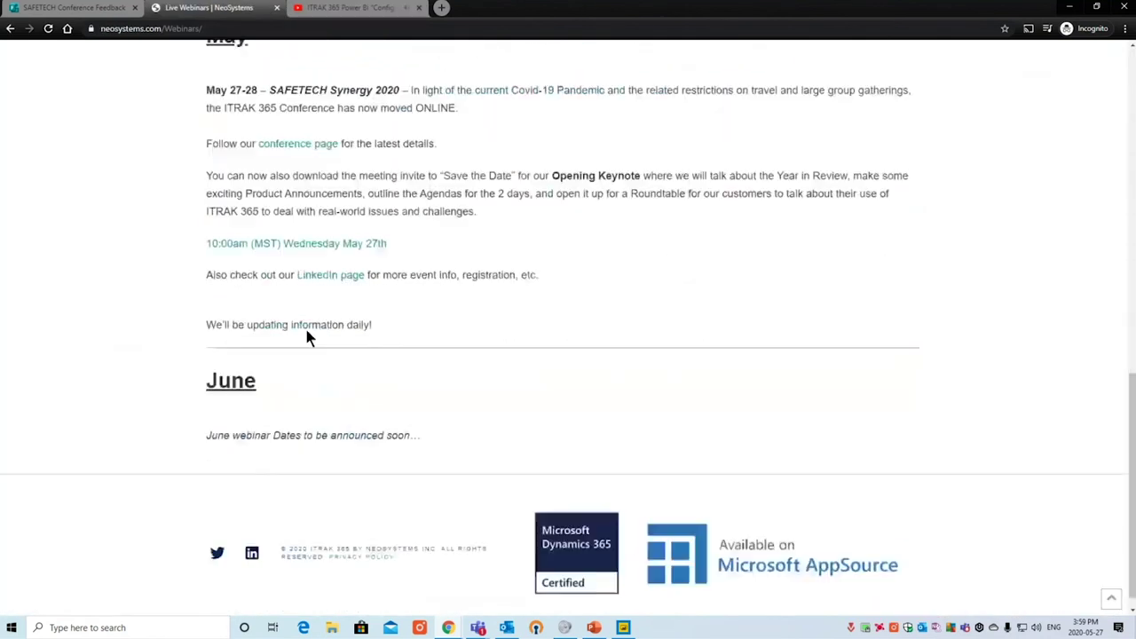
scroll(390, 325, "up", 12)
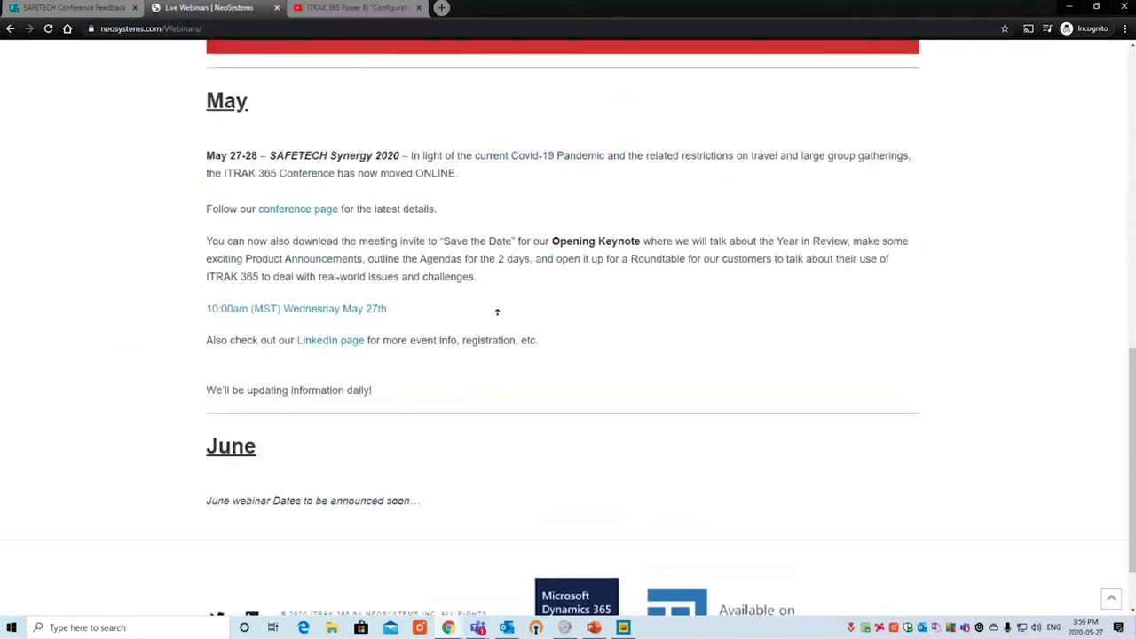
Return to the PowerPoint presentation and show the "Purchase the Power BI Pack Now!!!!" slide as a full-screen slide show.
scroll(655, 305, "up", 2)
scroll(994, 397, "down", 1)
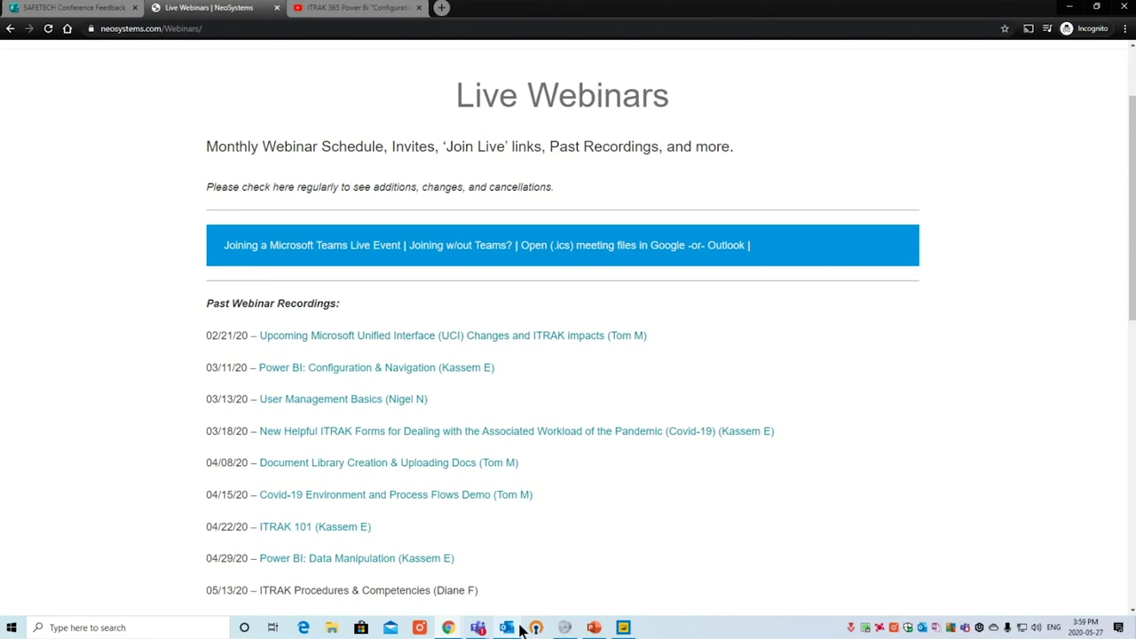
left_click(593, 628)
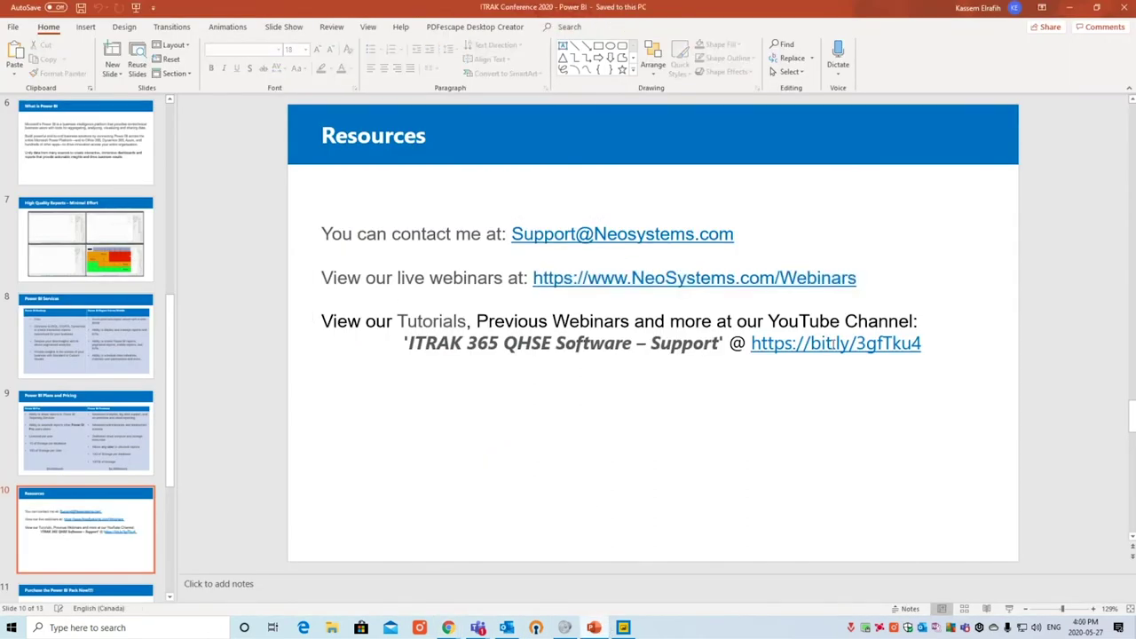
scroll(371, 452, "down", 1)
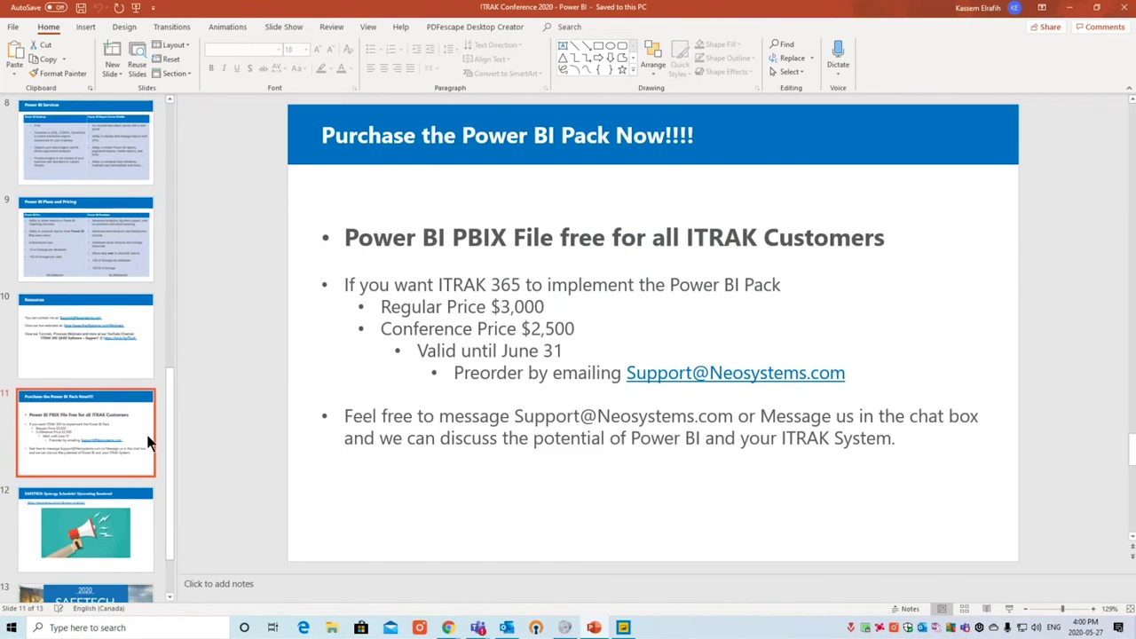
left_click(1009, 608)
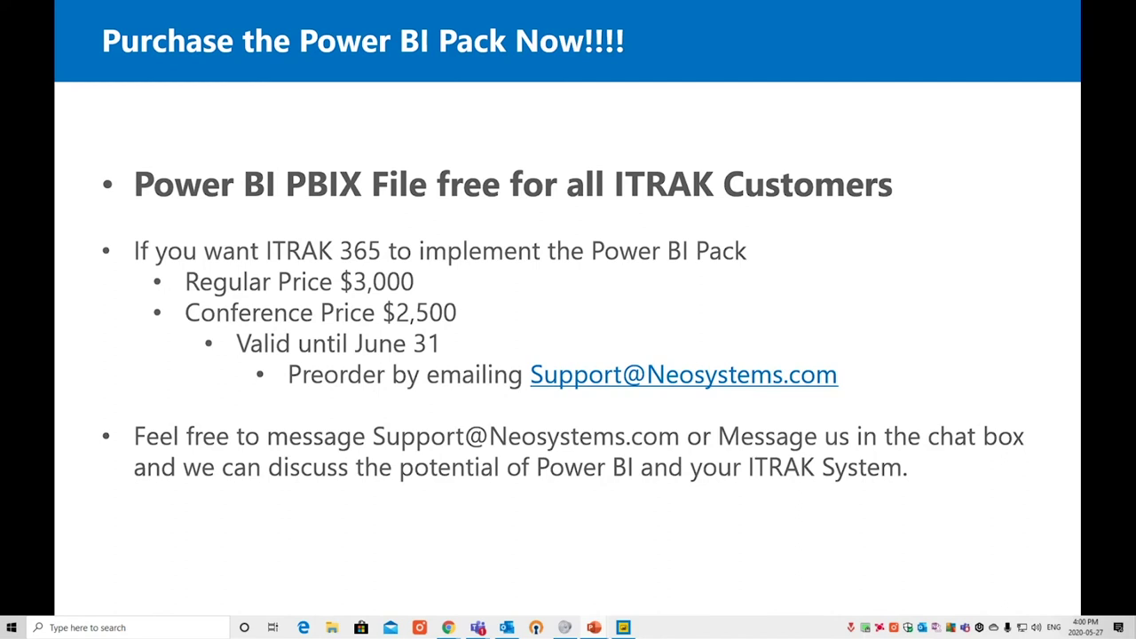
mouse_move(624, 628)
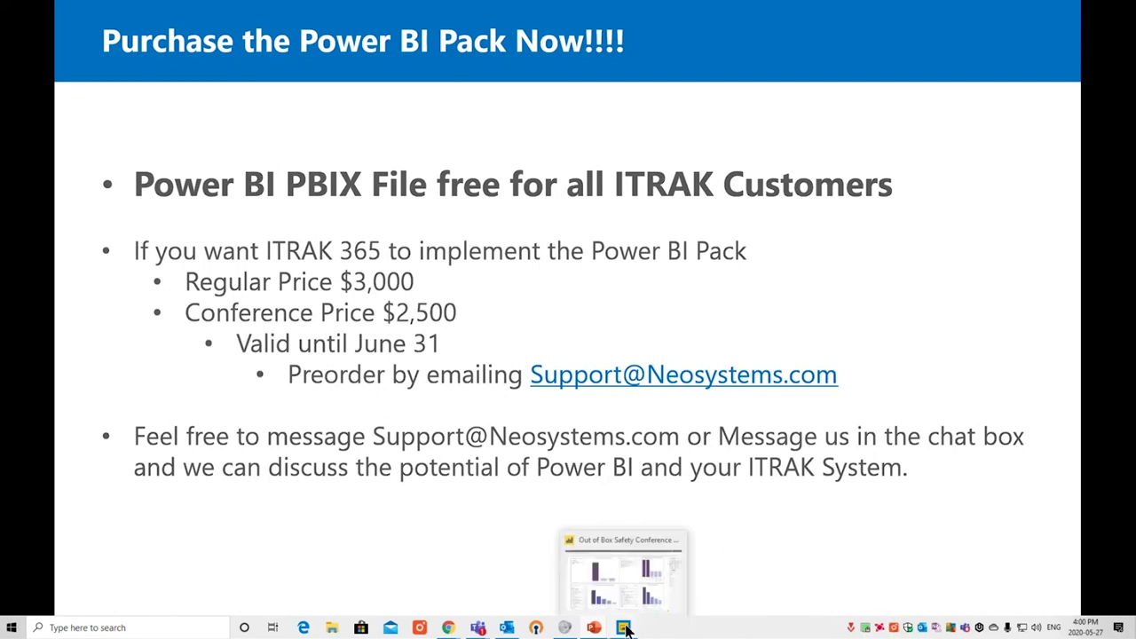
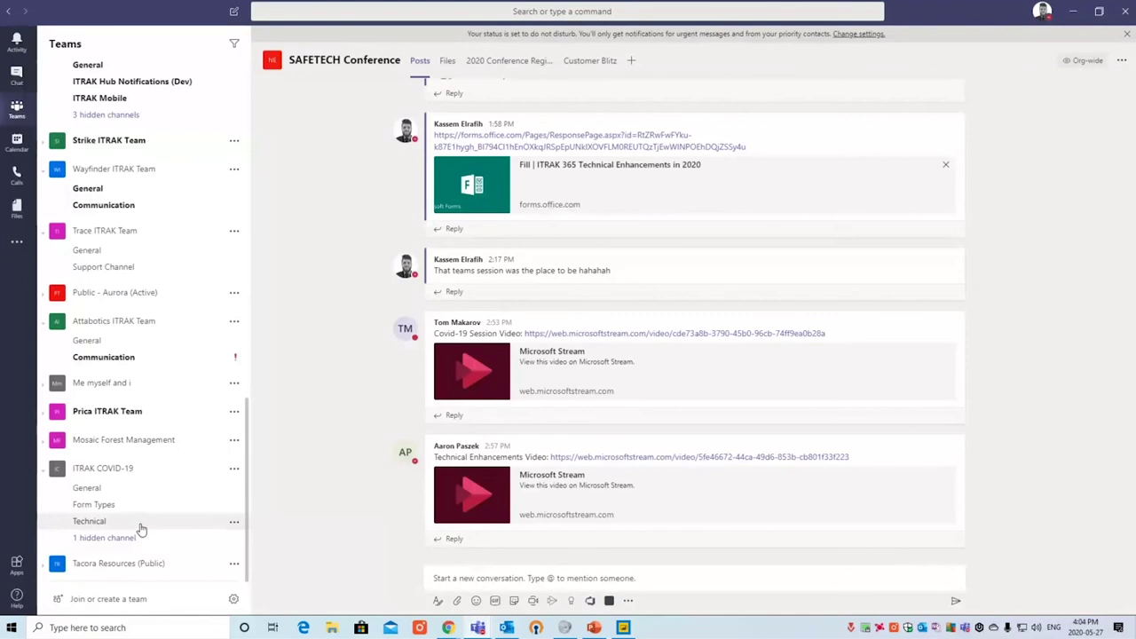
scroll(141, 523, "up", 4)
scroll(135, 512, "up", 7)
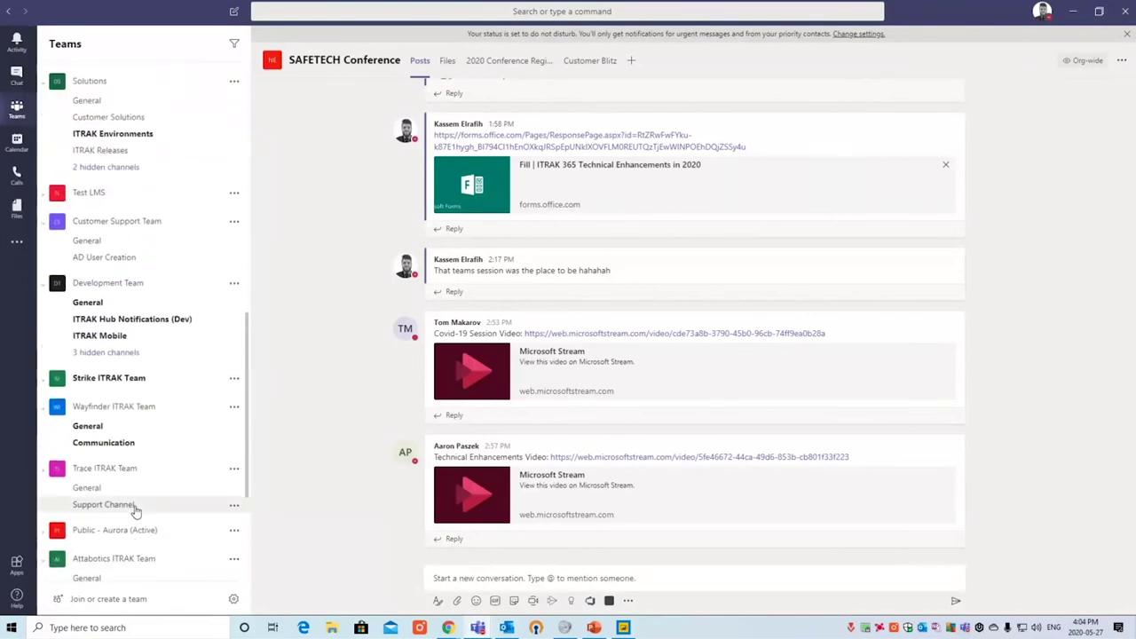
scroll(135, 512, "up", 10)
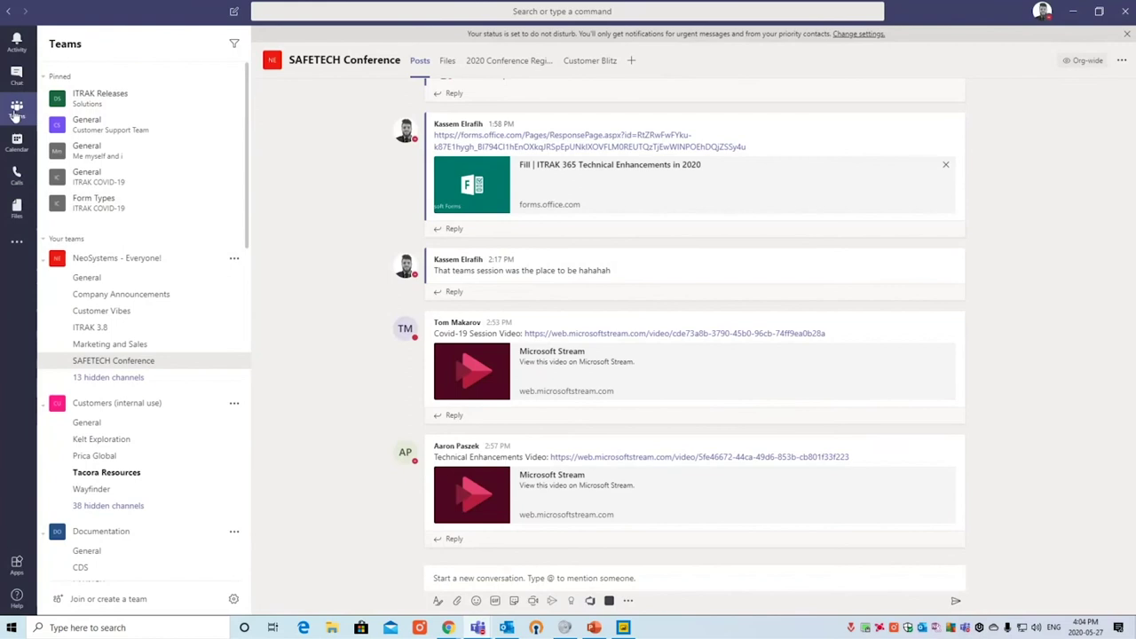
left_click(132, 599)
left_click(368, 211)
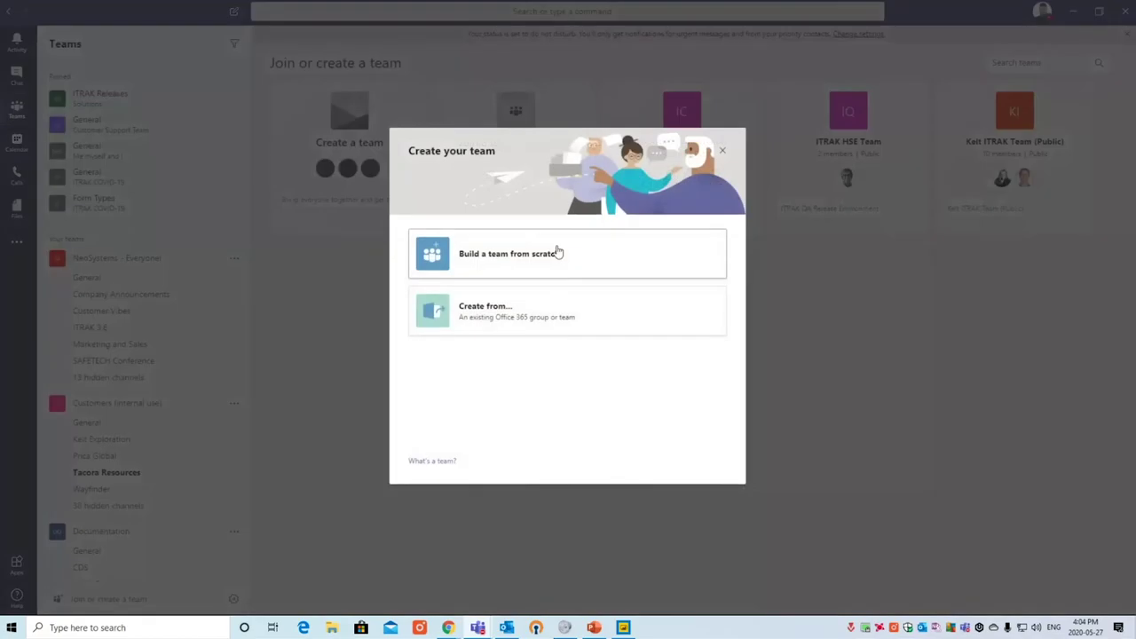
left_click(598, 259)
left_click(721, 151)
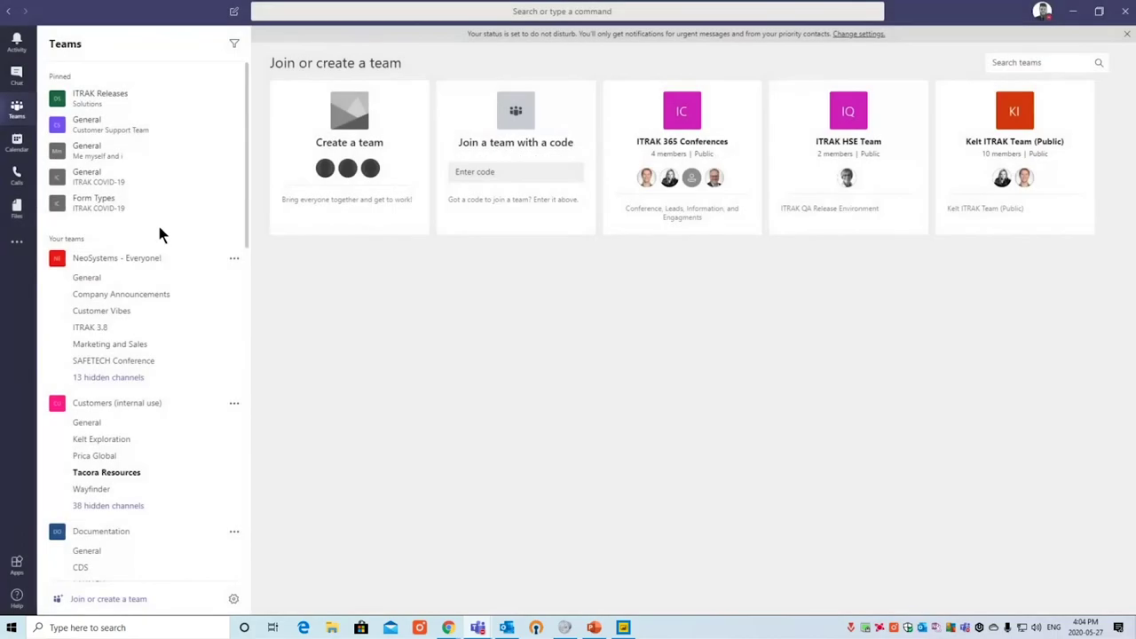
Open the General channel of the Me myself and i team and look up the Power BI tab app by searching for "power".
left_click(145, 149)
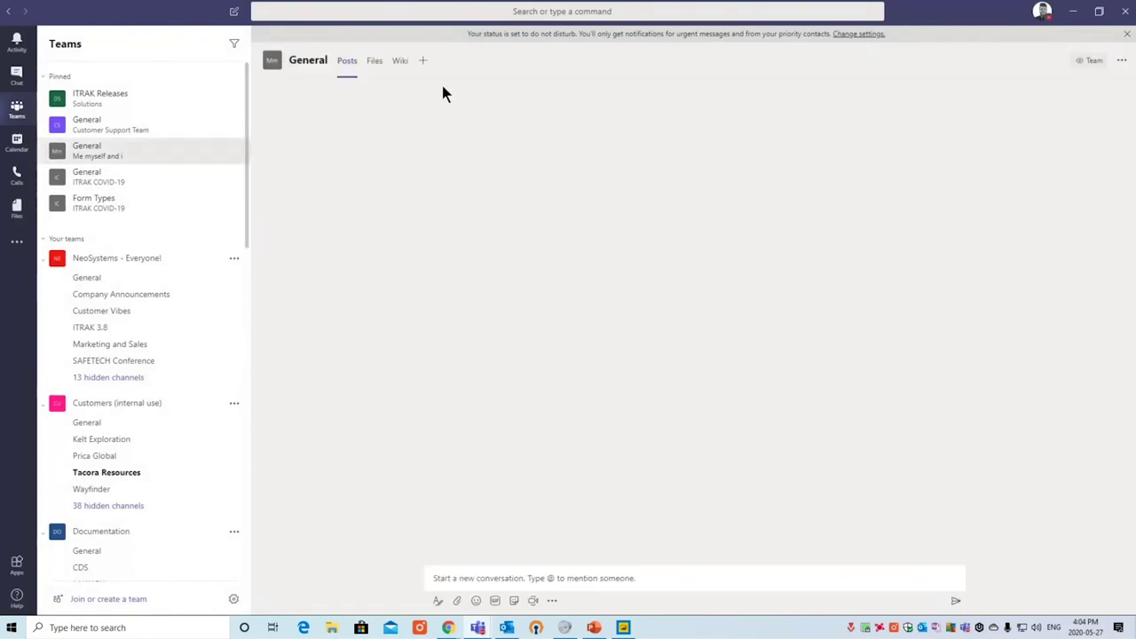
left_click(423, 61)
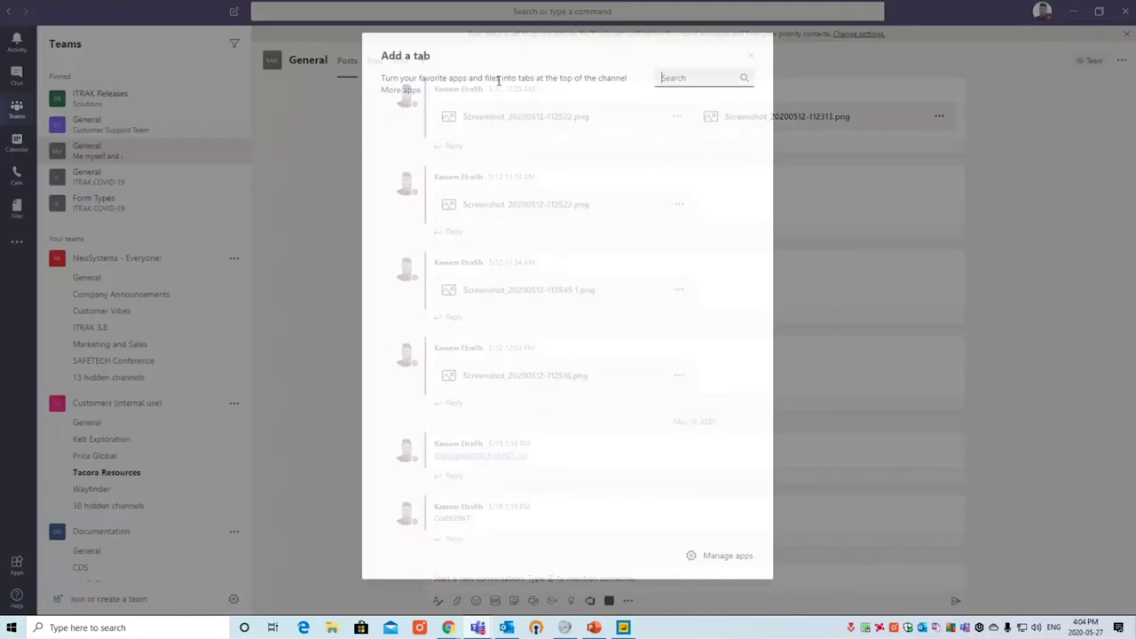
left_click(711, 81)
type("power")
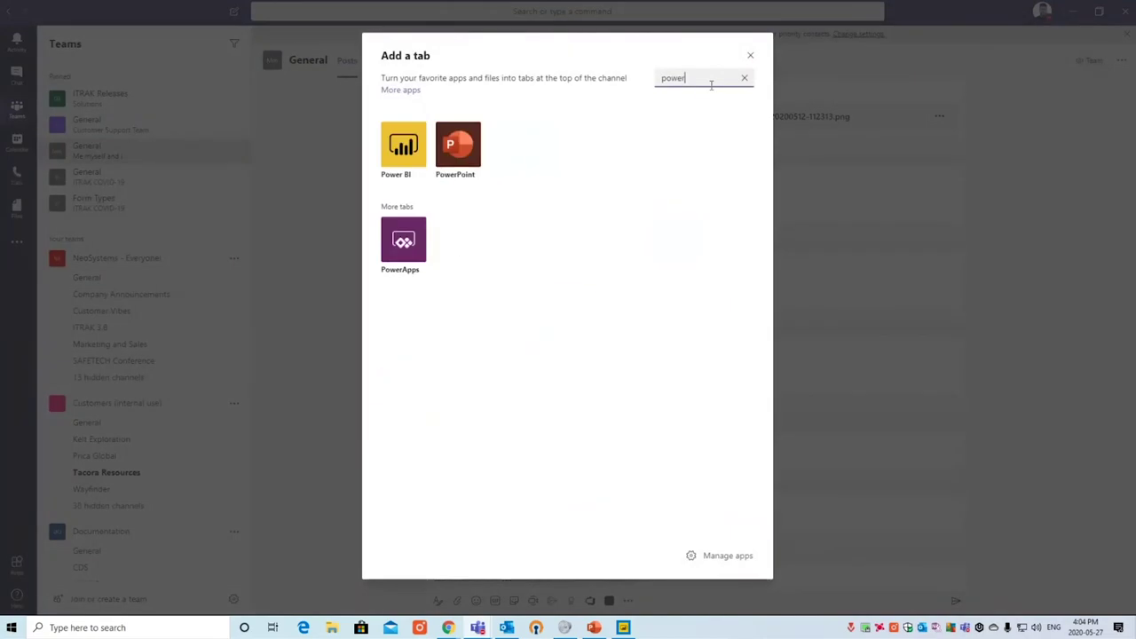
left_click(395, 154)
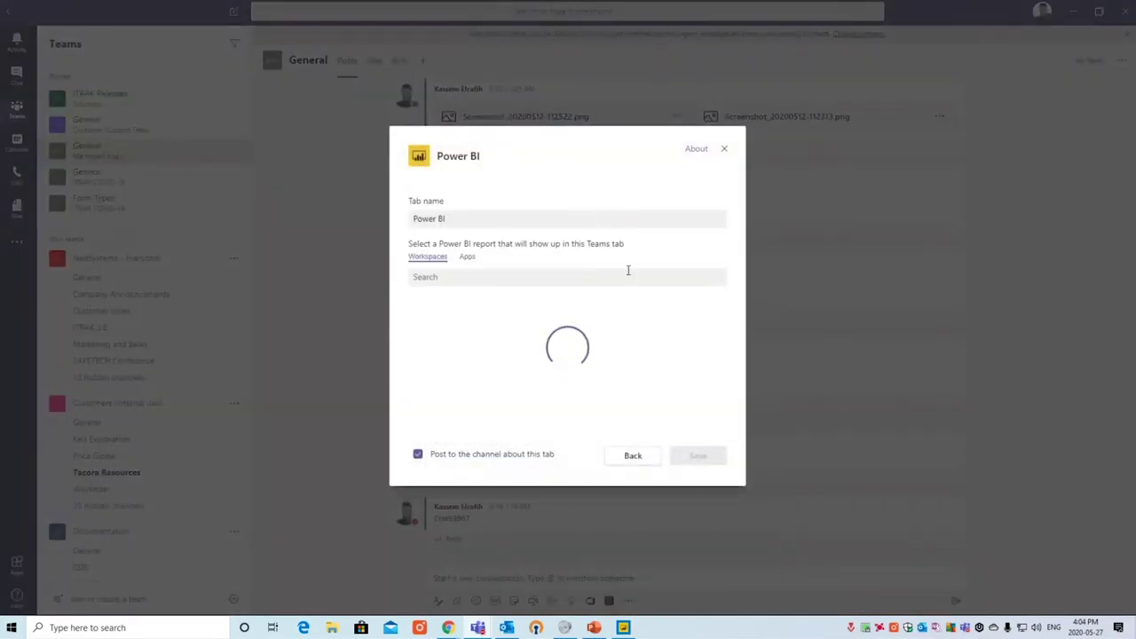
left_click(583, 276)
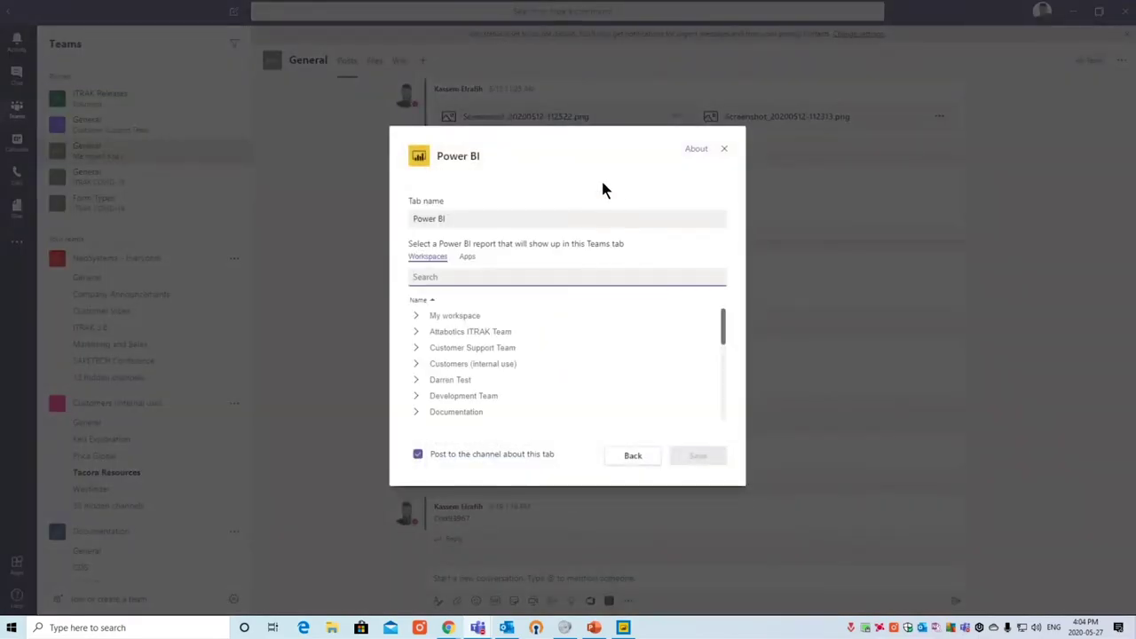
left_click(723, 149)
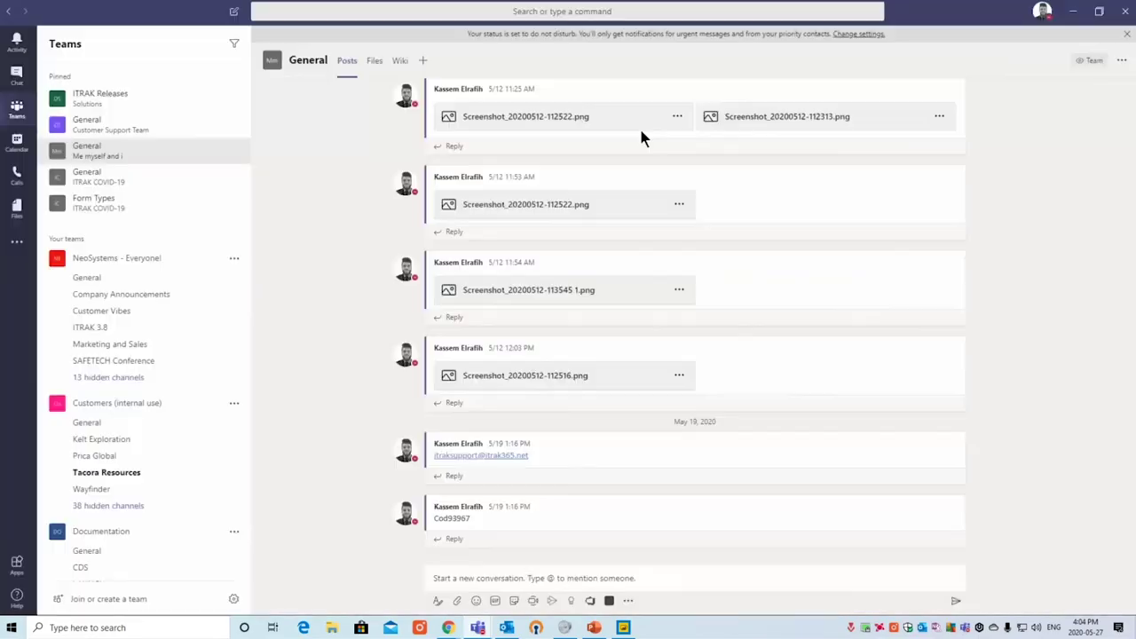
Add a Power BI tab to the General channel with the Out of Box Safety Conference Demo report from the NeoSystems - Everyone! workspace.
left_click(423, 60)
left_click(404, 237)
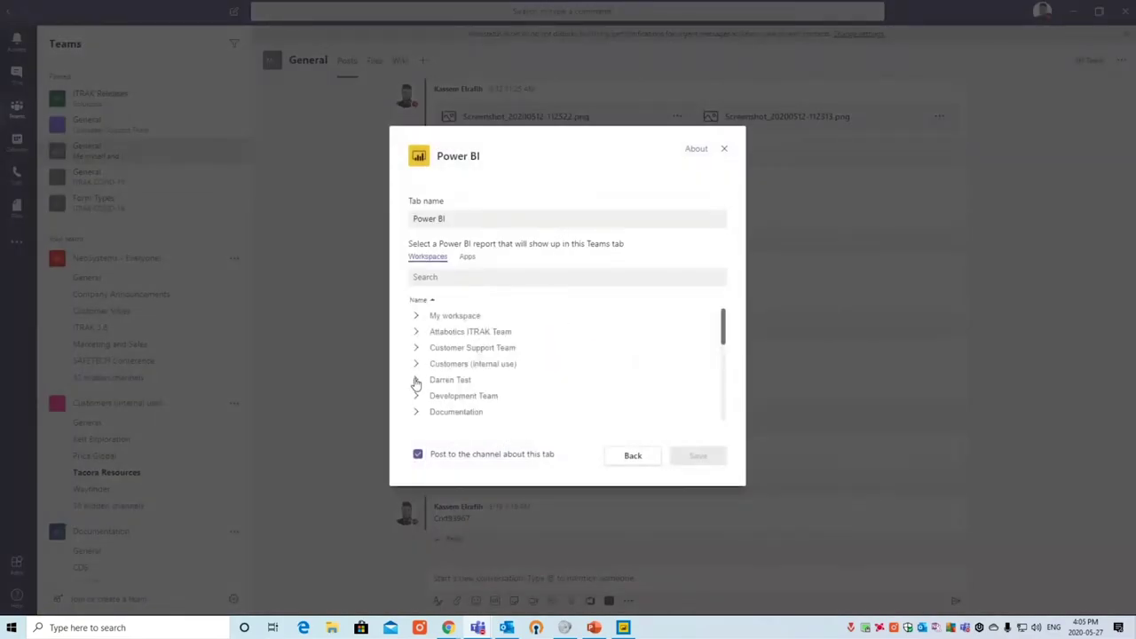
scroll(416, 382, "down", 5)
left_click(418, 375)
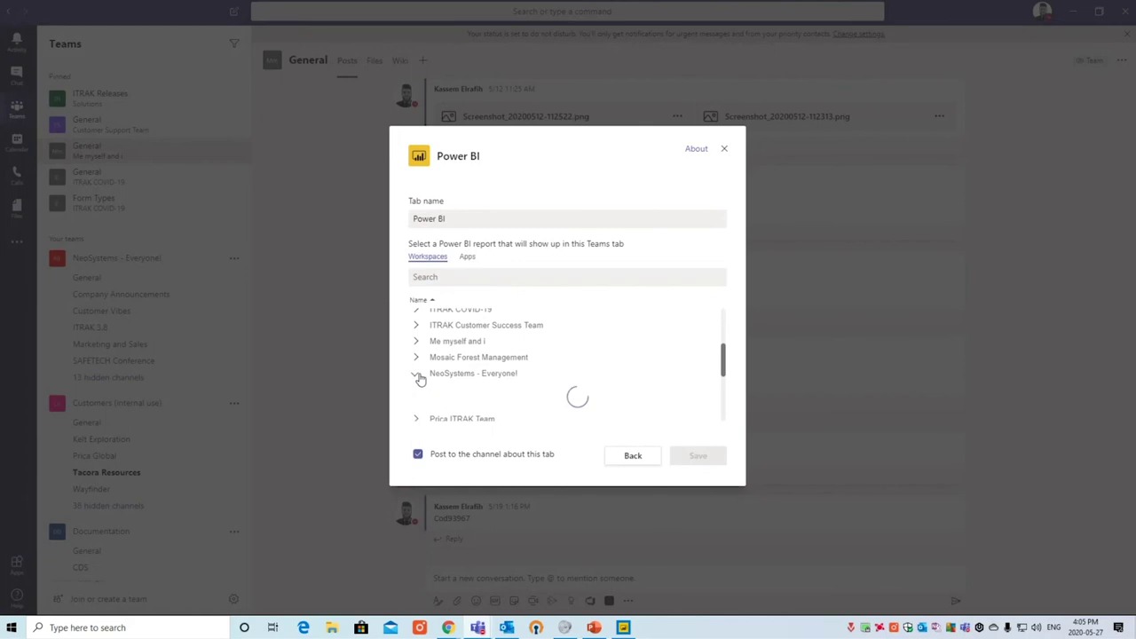
scroll(486, 388, "down", 3)
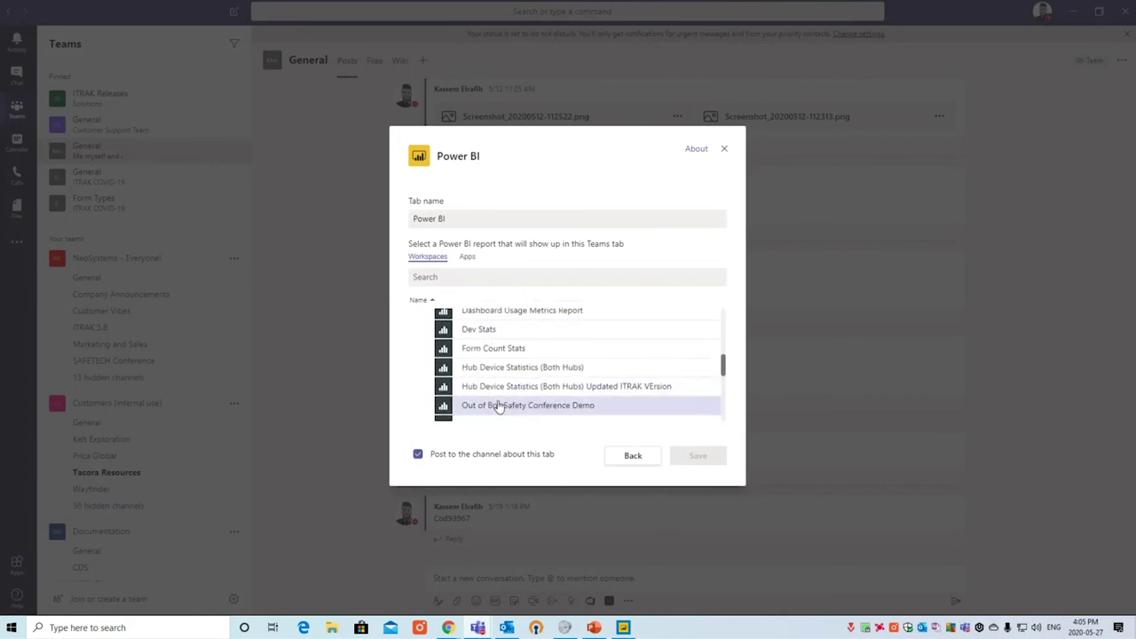
left_click(500, 405)
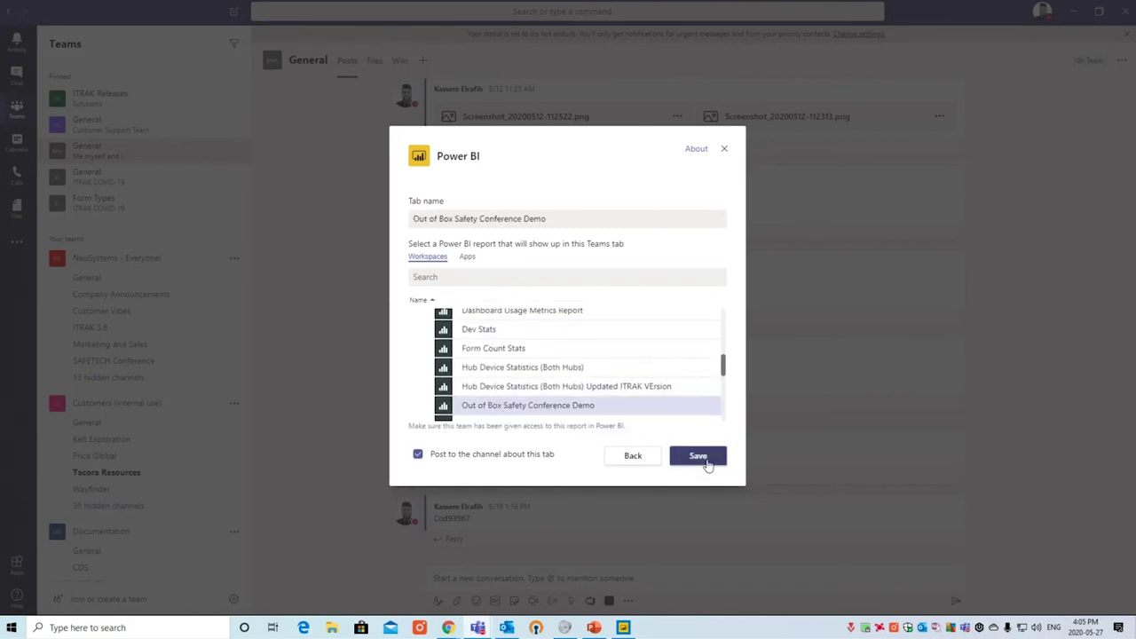
left_click(707, 463)
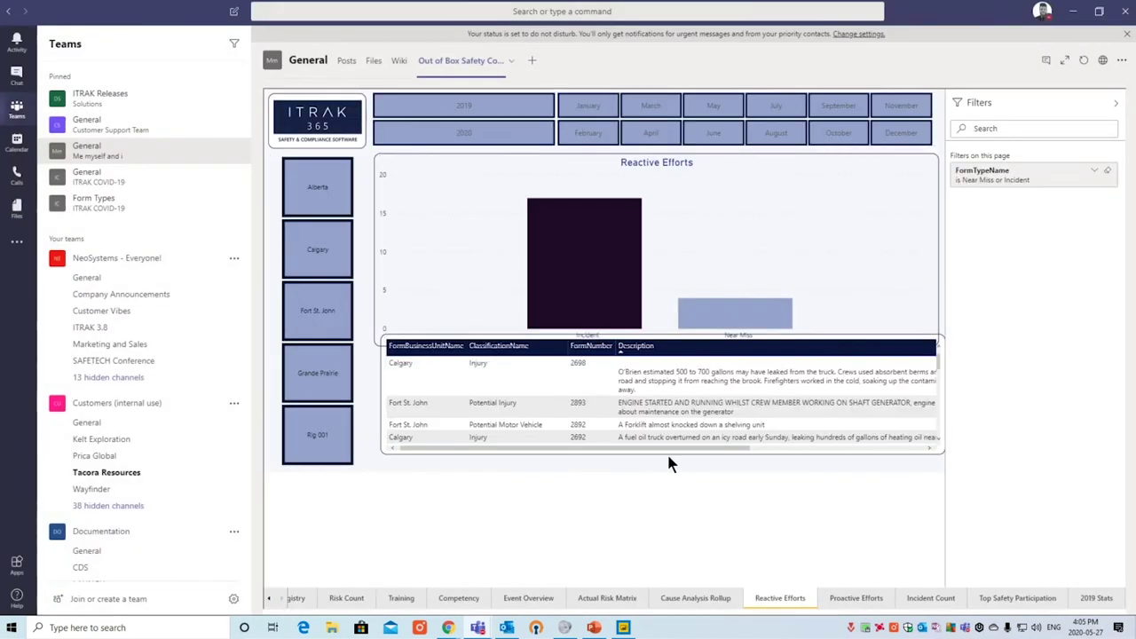
View the Event Overview and Competency pages of the embedded report and bring its first page names into view.
left_click(543, 600)
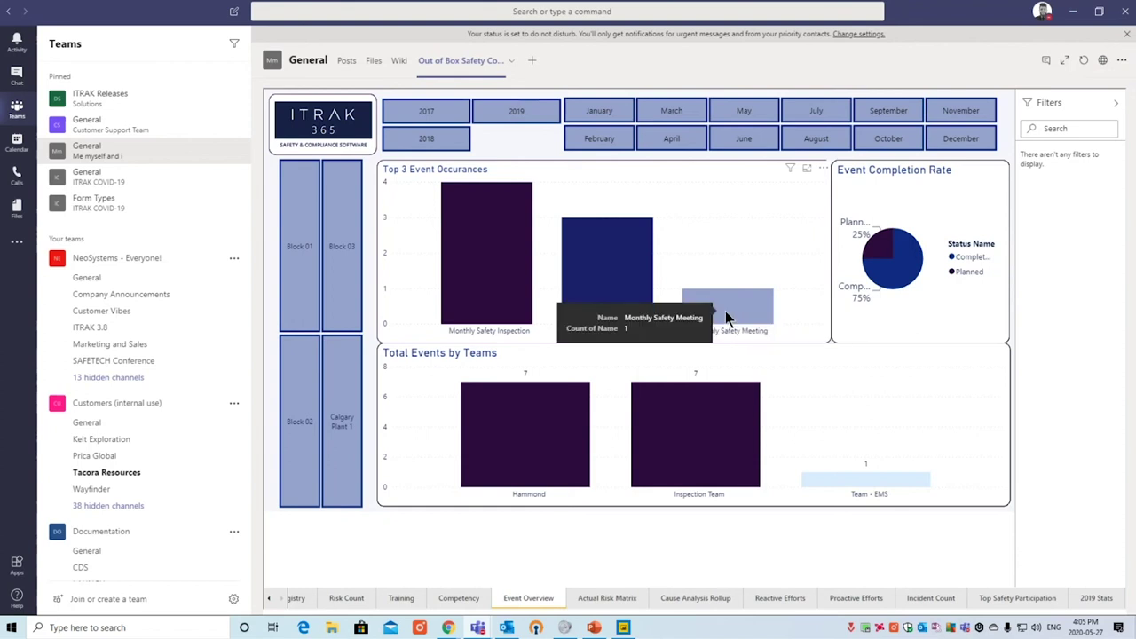
left_click(458, 598)
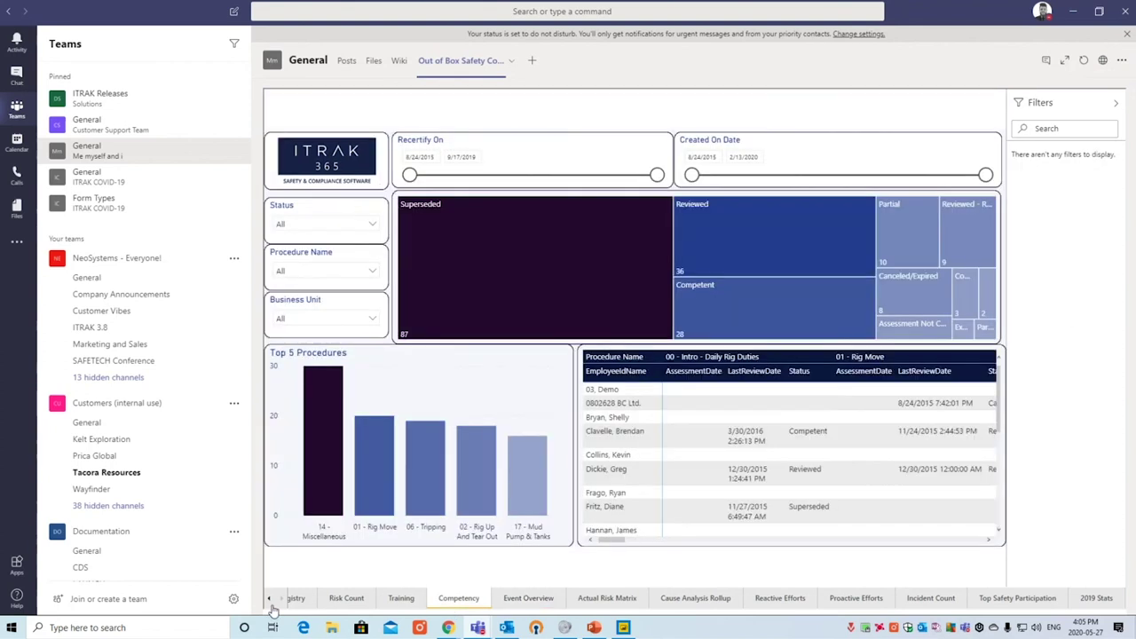
left_click(271, 600)
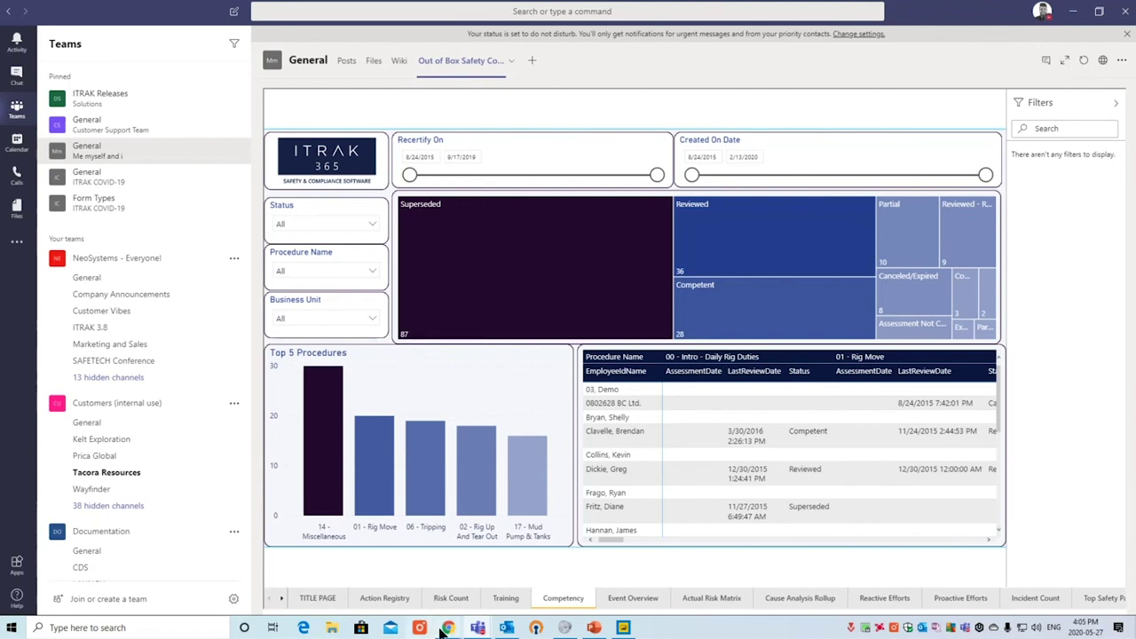
Switch to the Power BI service in Chrome and review the contents of the NeoSystems - Everyone! workspace.
mouse_move(447, 628)
left_click(568, 586)
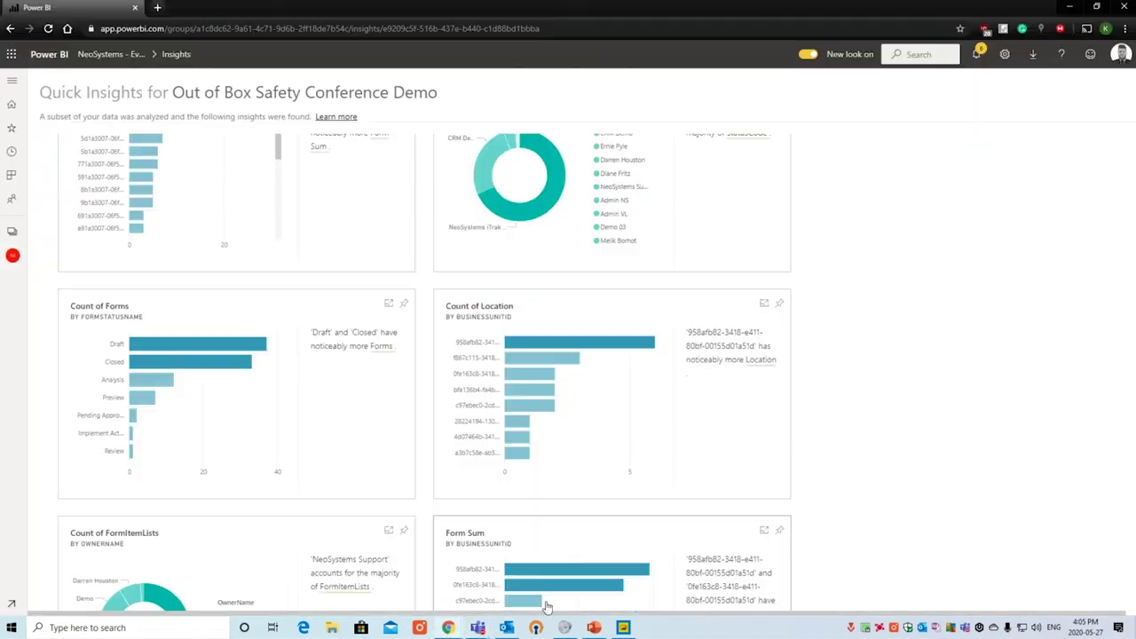
left_click(13, 255)
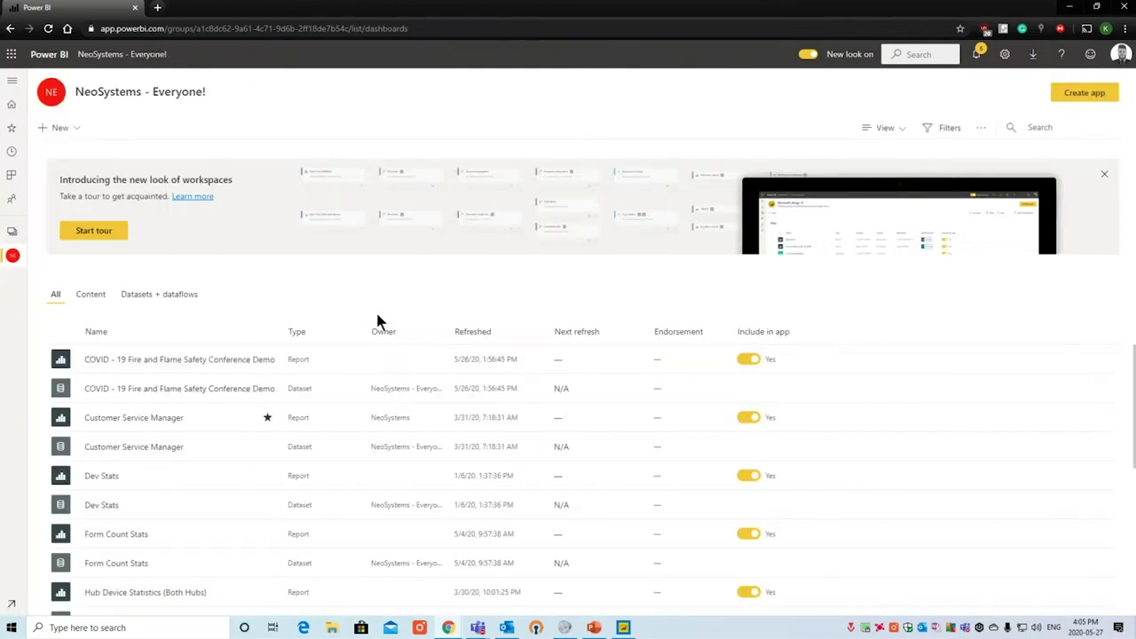
scroll(329, 425, "down", 4)
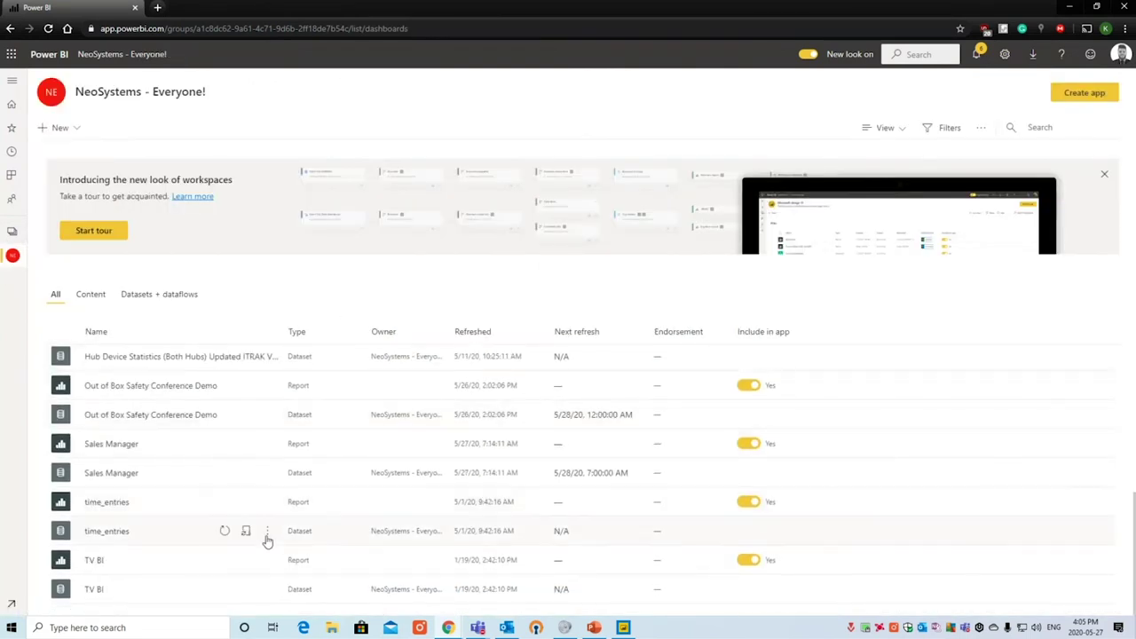
scroll(355, 479, "up", 4)
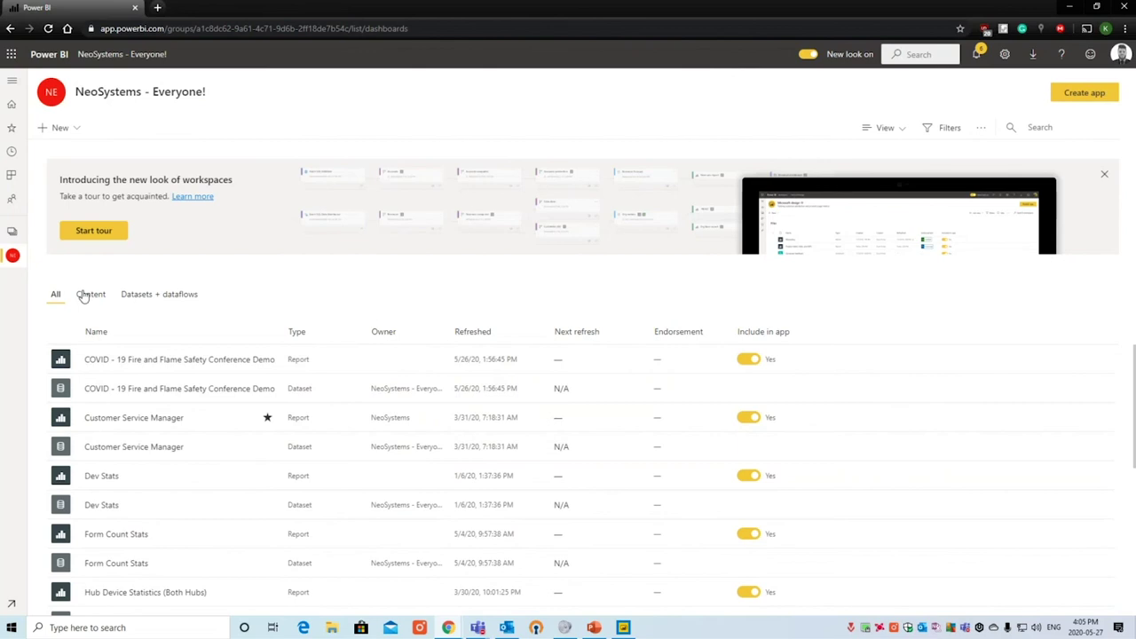
Open the Me myself and i workspace to check its contents.
left_click(13, 232)
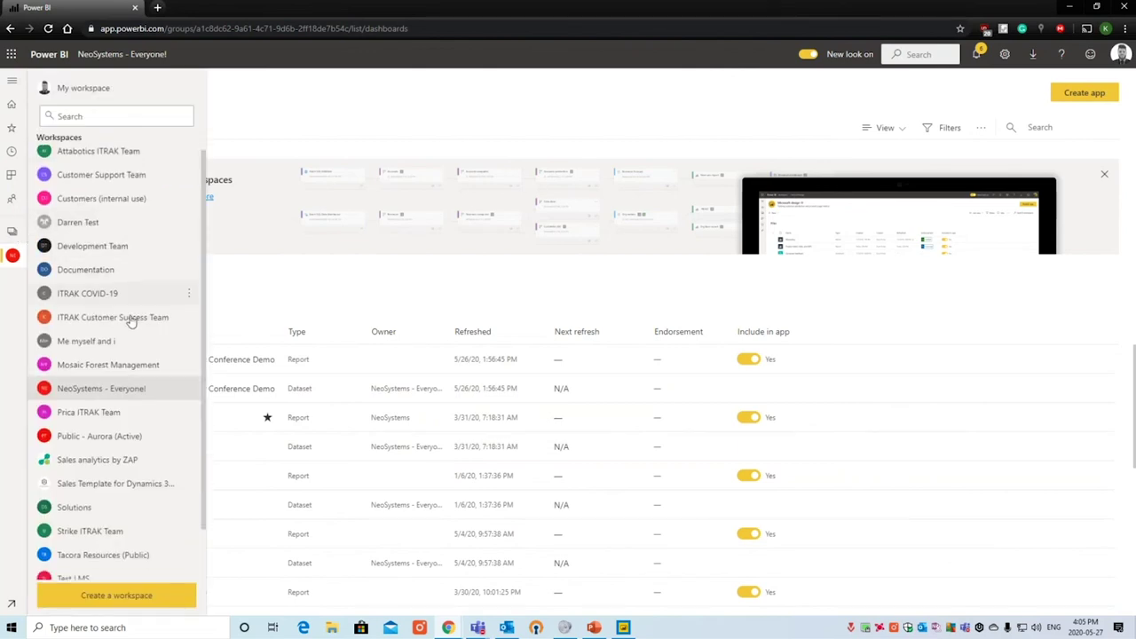
scroll(145, 431, "down", 2)
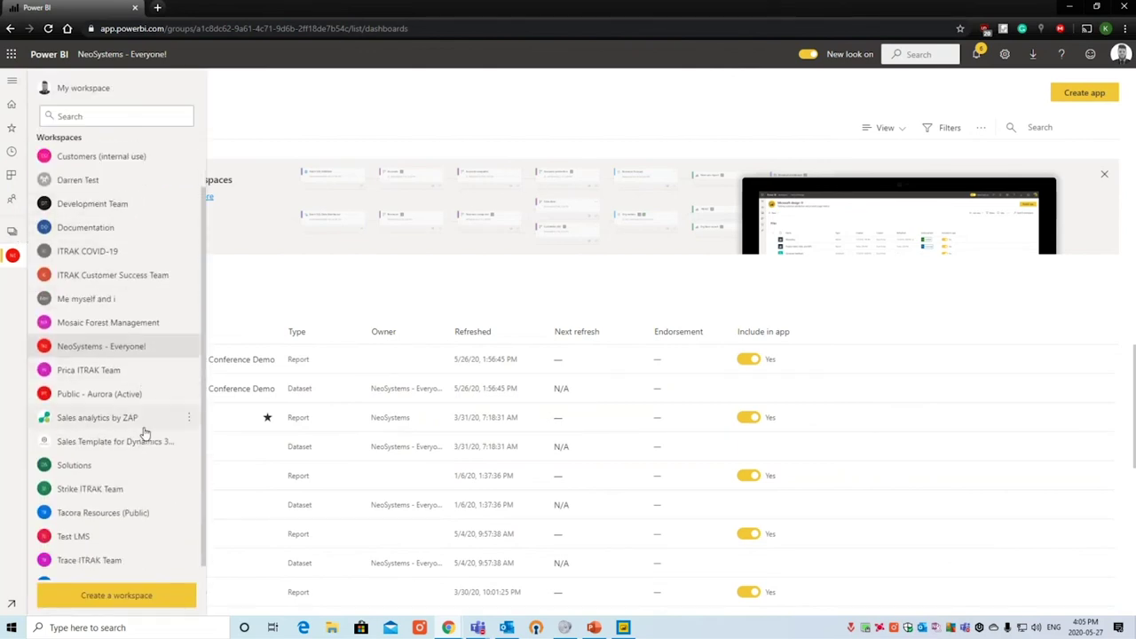
left_click(125, 283)
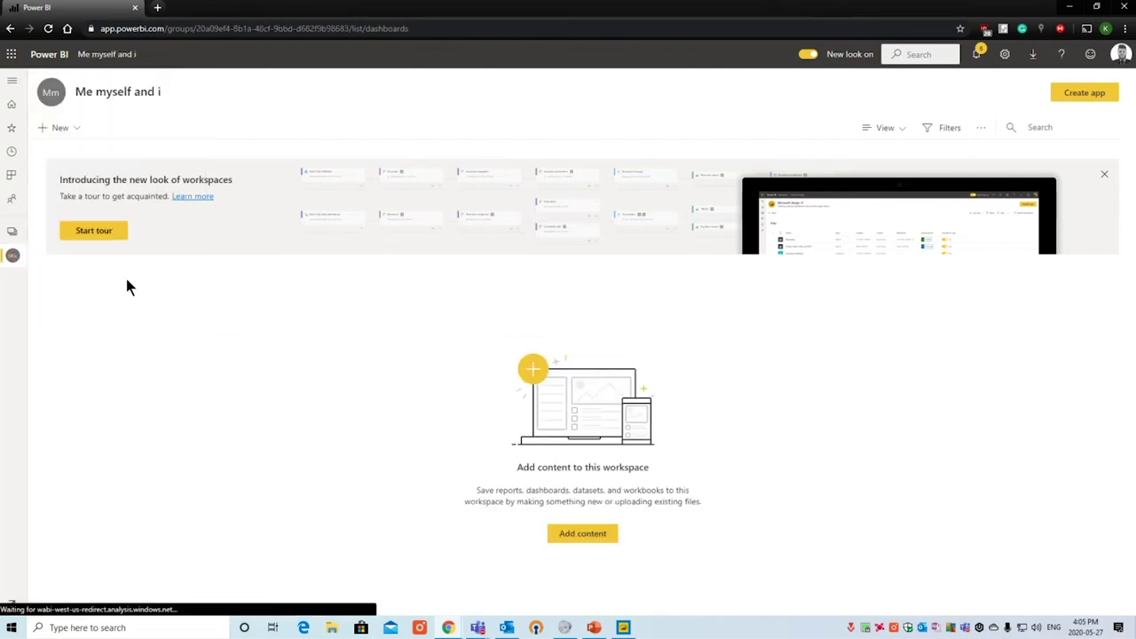
Open My workspace and open the second Customer Profitability Sample report, the one refreshed 1/20/20, 4:24:52 PM.
left_click(18, 238)
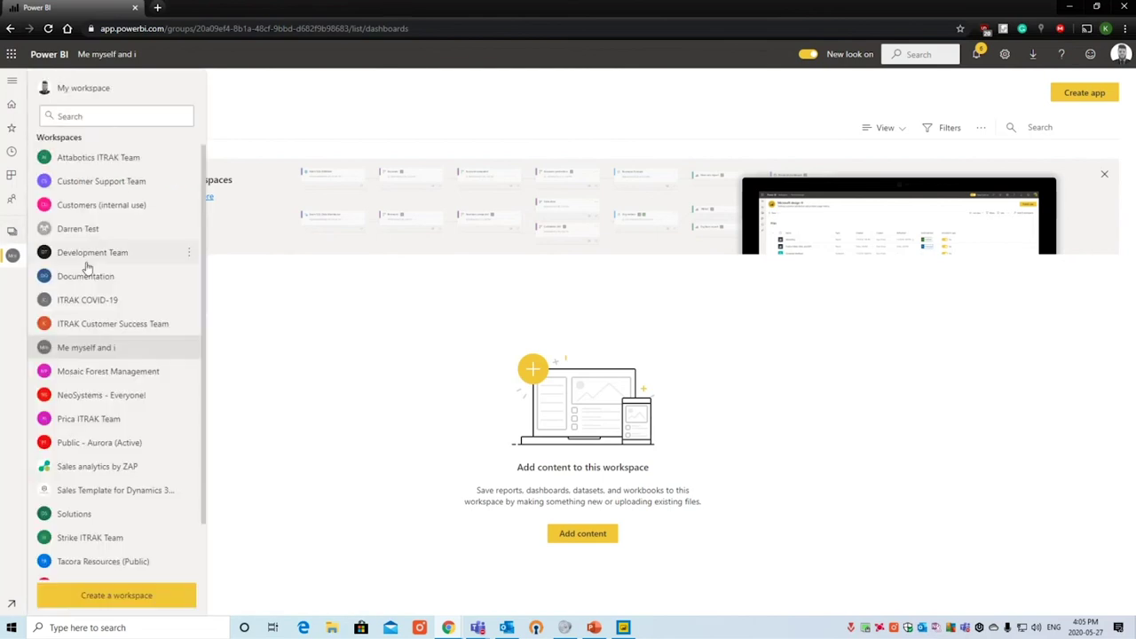
scroll(134, 410, "down", 2)
scroll(115, 267, "up", 2)
left_click(81, 89)
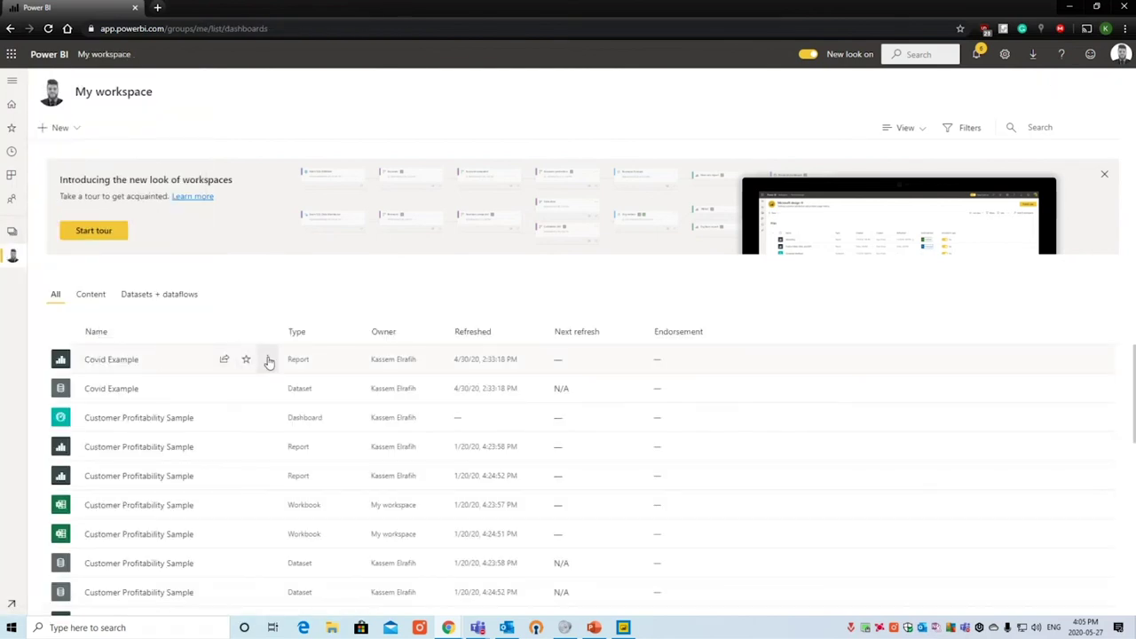
scroll(268, 382, "down", 1)
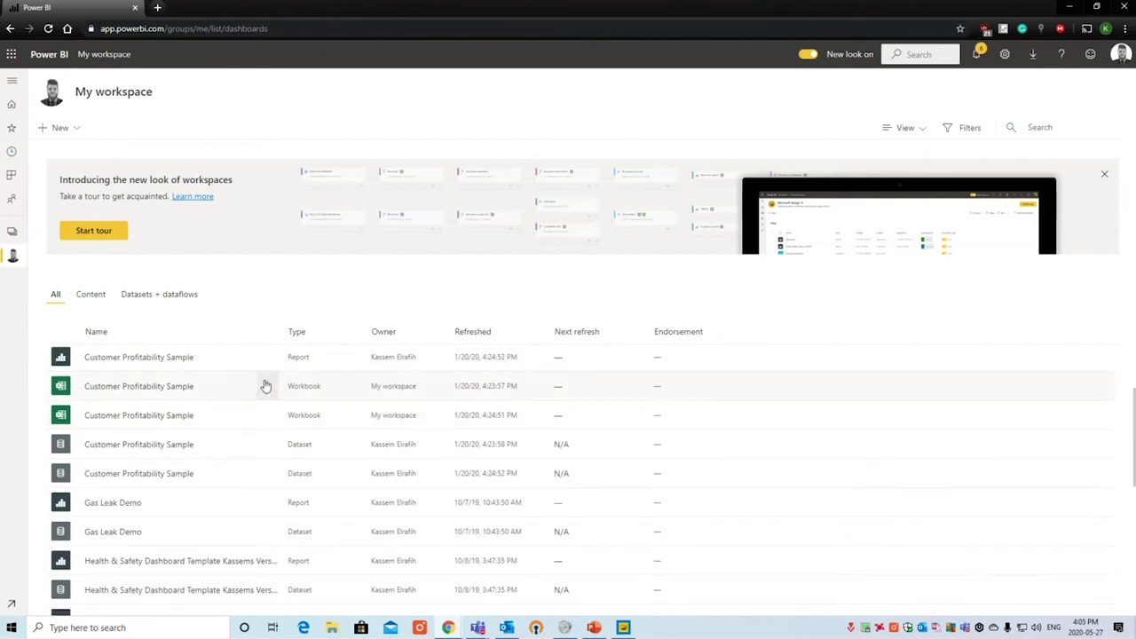
left_click(267, 416)
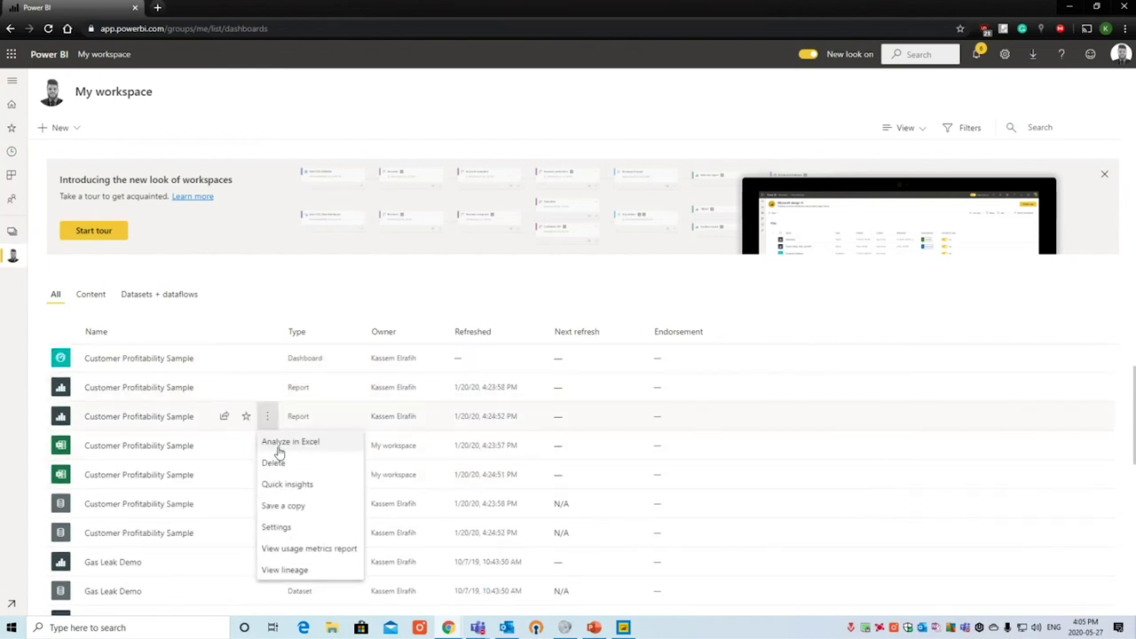
left_click(183, 418)
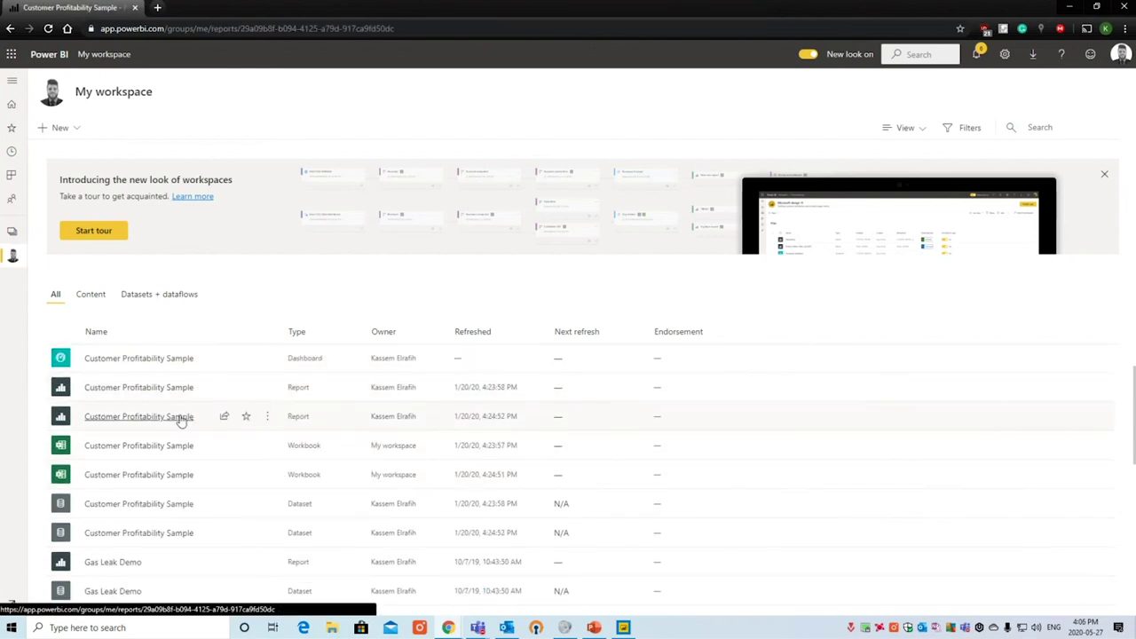
Publish the Customer Profitability Sample report to the web with a public embed code.
left_click(368, 80)
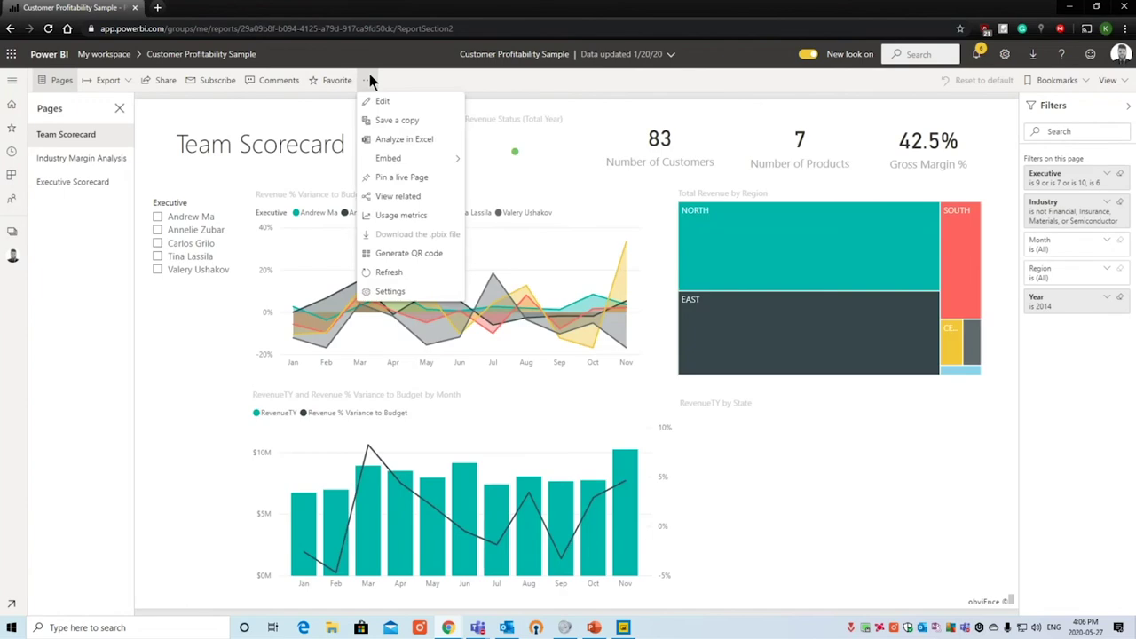
mouse_move(402, 167)
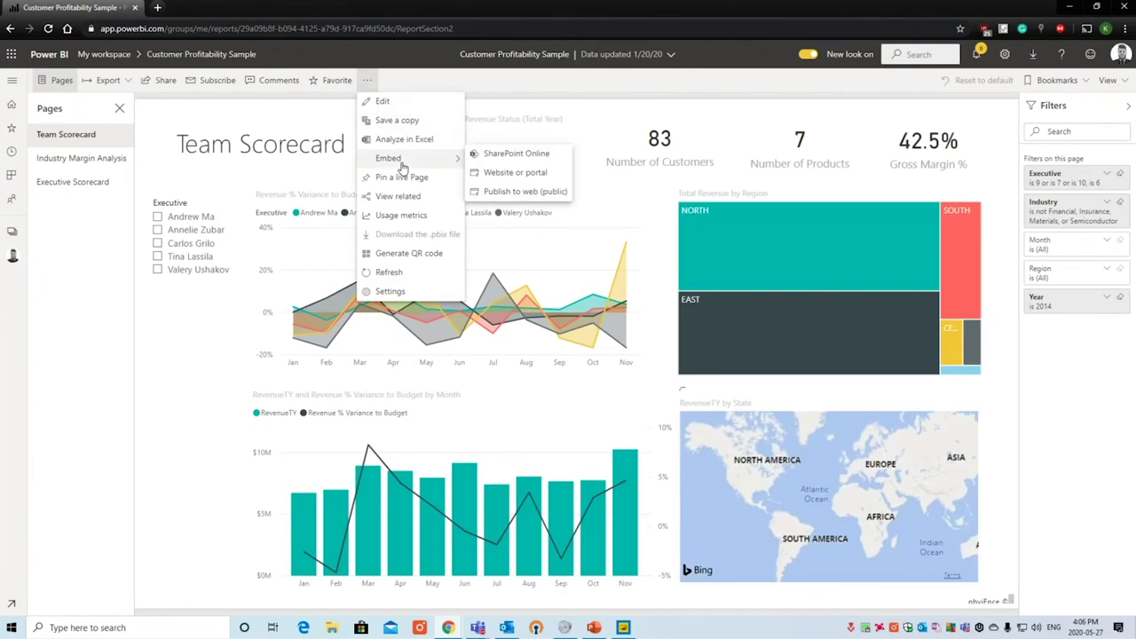
left_click(506, 194)
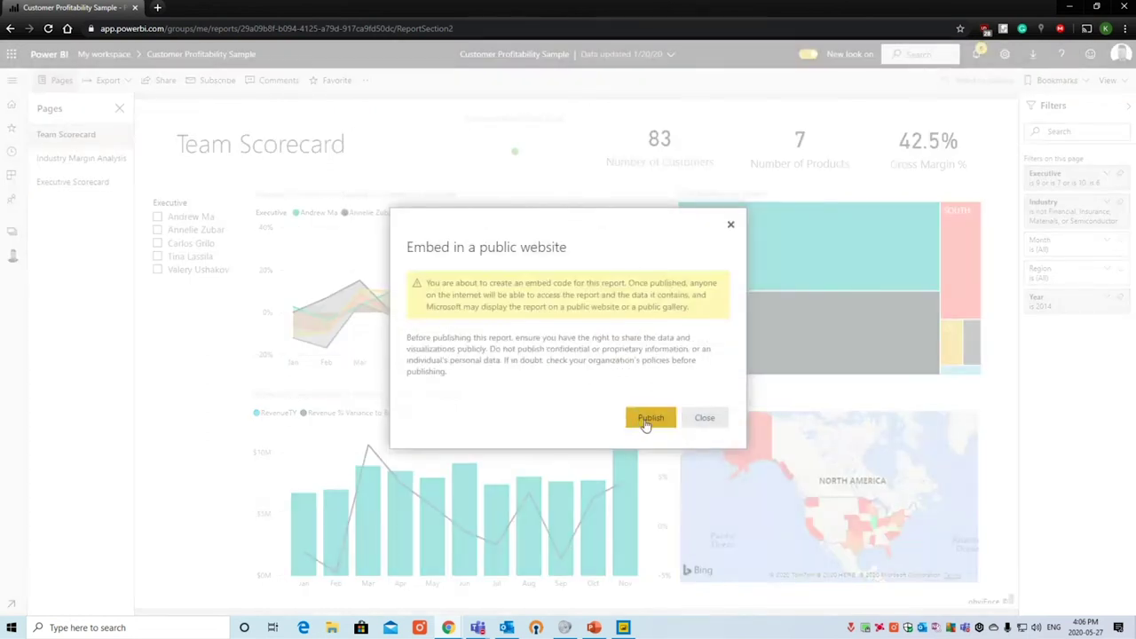
left_click(648, 417)
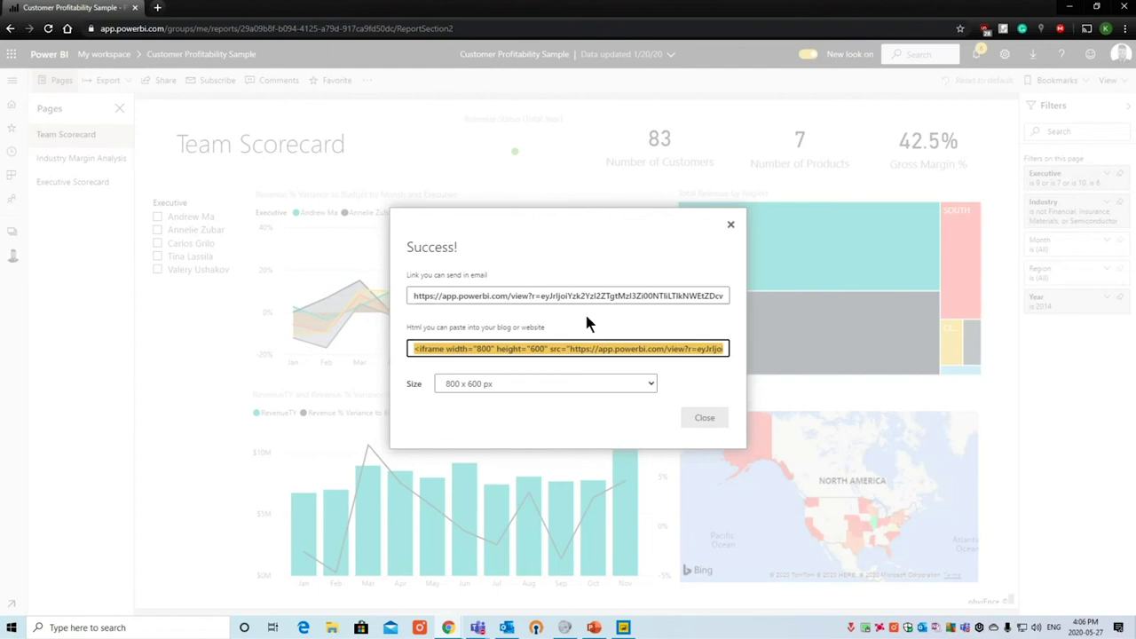
Set the embed size to 933 x 700 px, copy the public e-mail link and close the embed dialog.
left_click(590, 388)
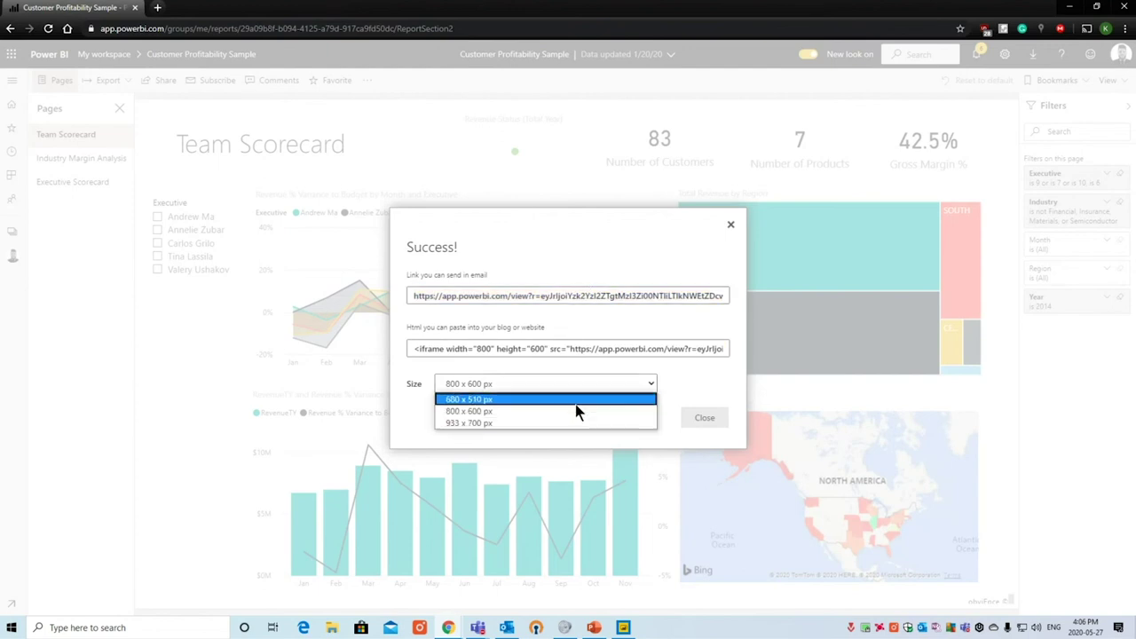
left_click(575, 406)
left_click(615, 295)
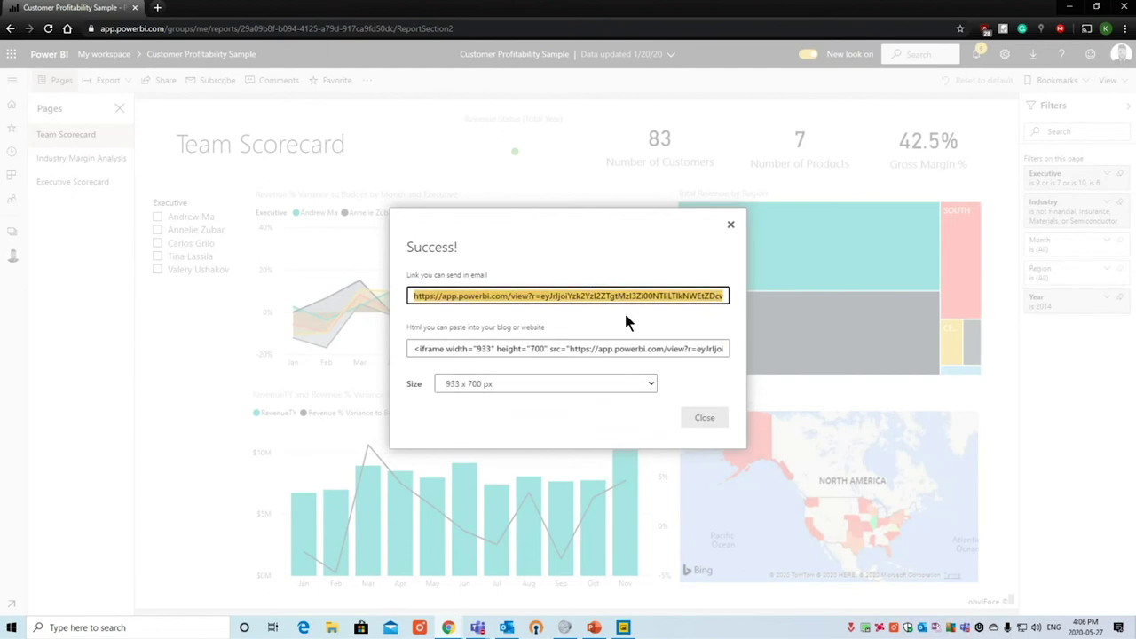
left_click(701, 415)
Open the copied public report link in a new browser tab.
left_click(157, 7)
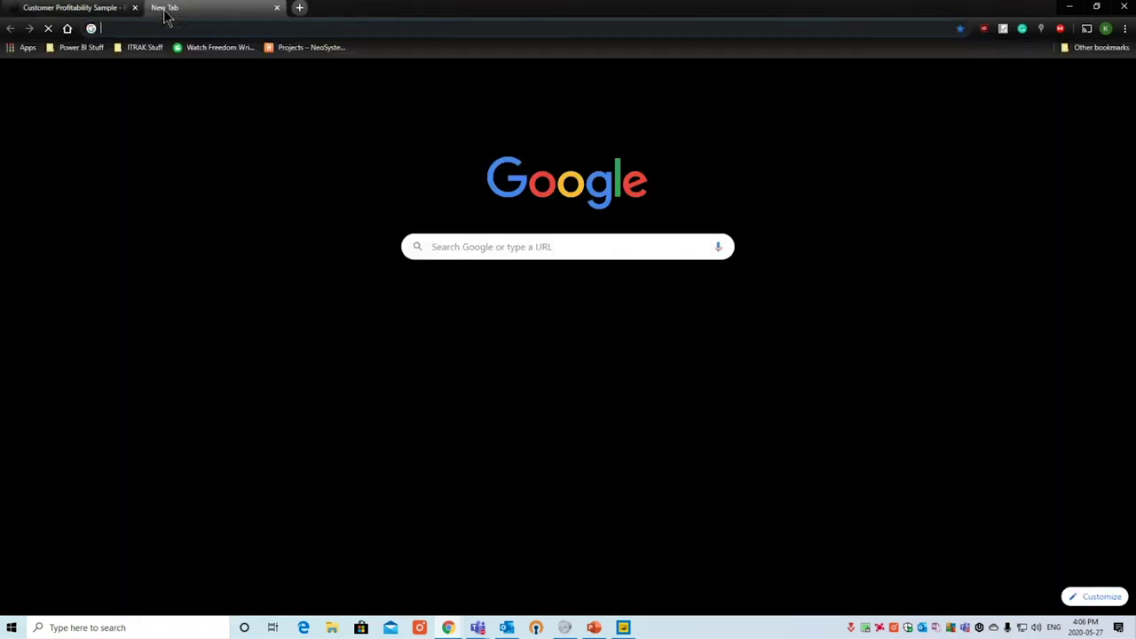
key("ctrl+v")
key("Return")
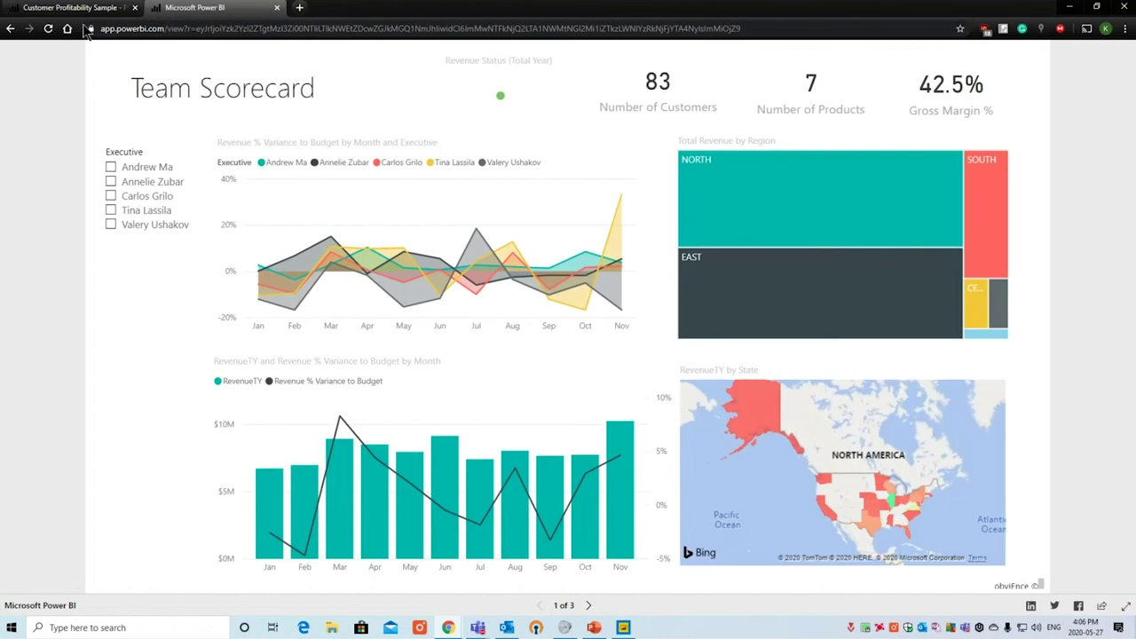
Include the first and fourth listed executives in the original report's Executive page filter and check the public copy.
key("ctrl+shift+Tab")
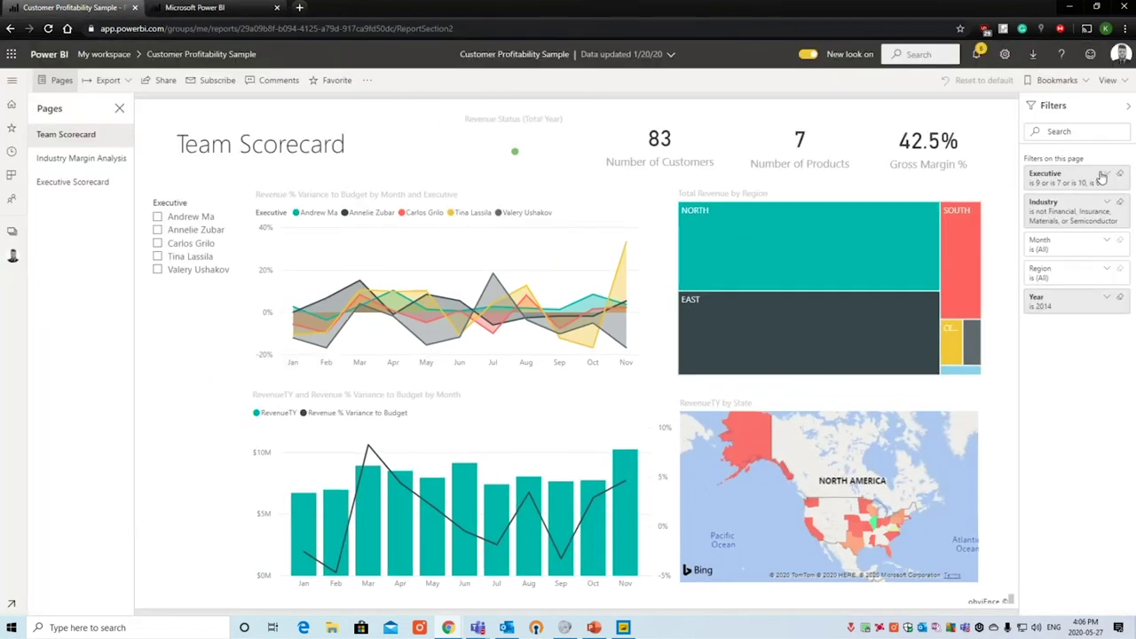
left_click(1101, 176)
left_click(1069, 259)
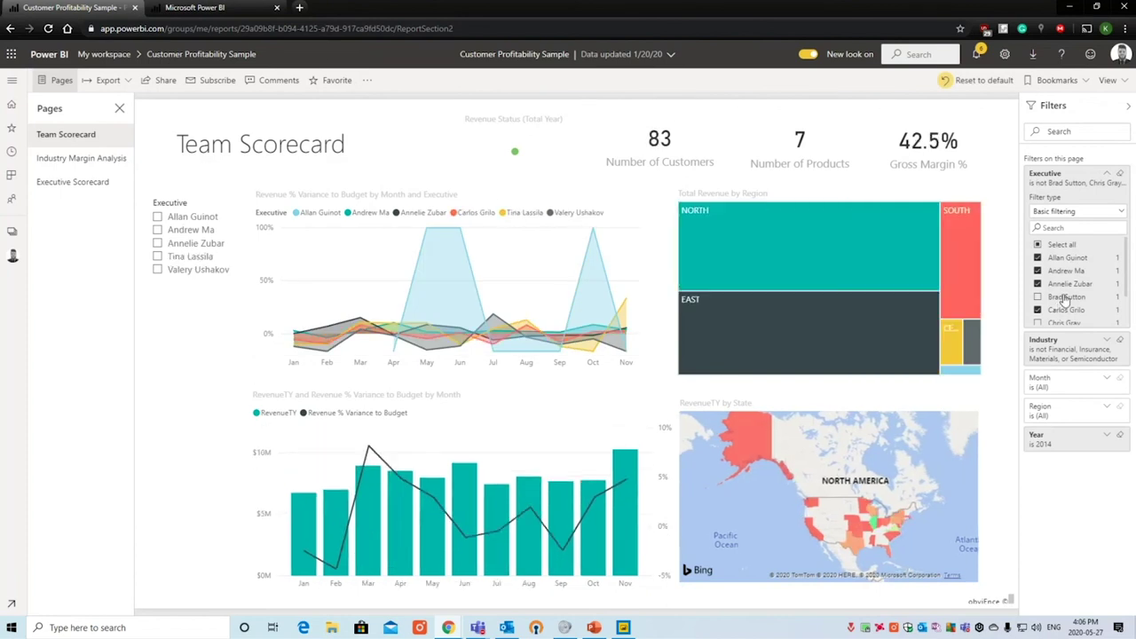
key("ctrl+Tab")
mouse_move(996, 263)
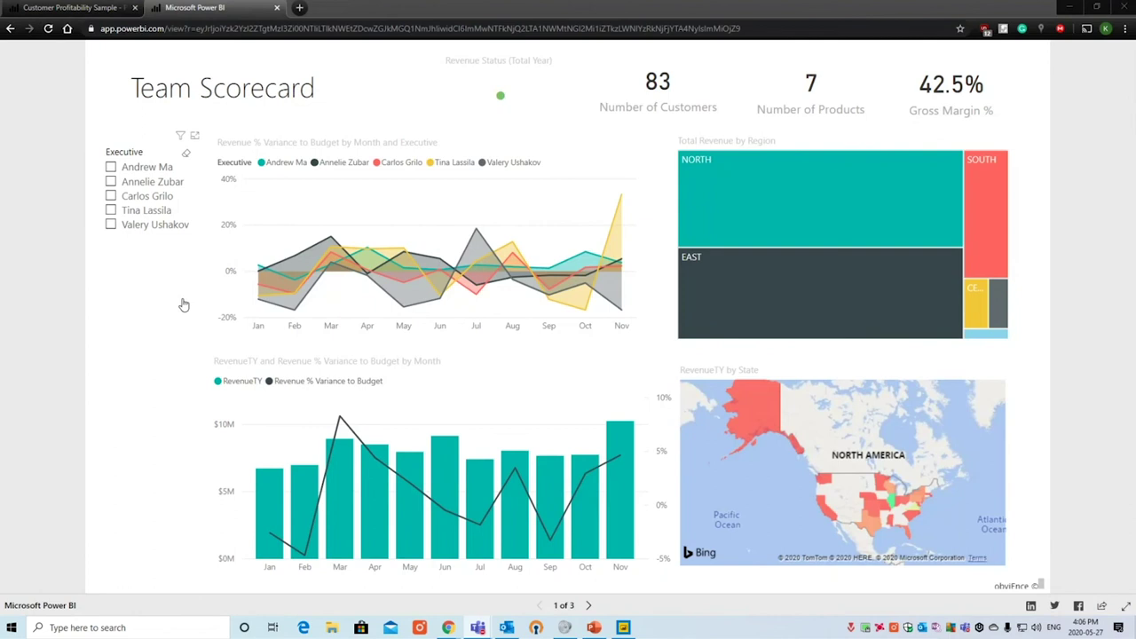
Include the two remaining unchecked executives in the original report's Executive page filter.
left_click(73, 9)
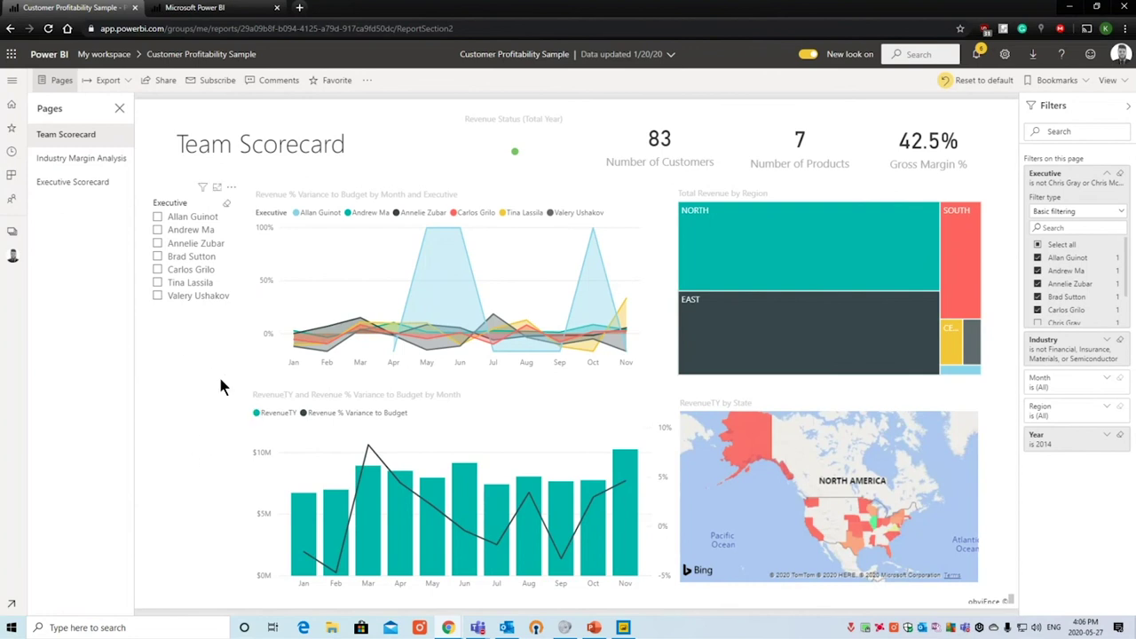
scroll(1056, 293, "down", 2)
left_click(1065, 279)
left_click(1068, 293)
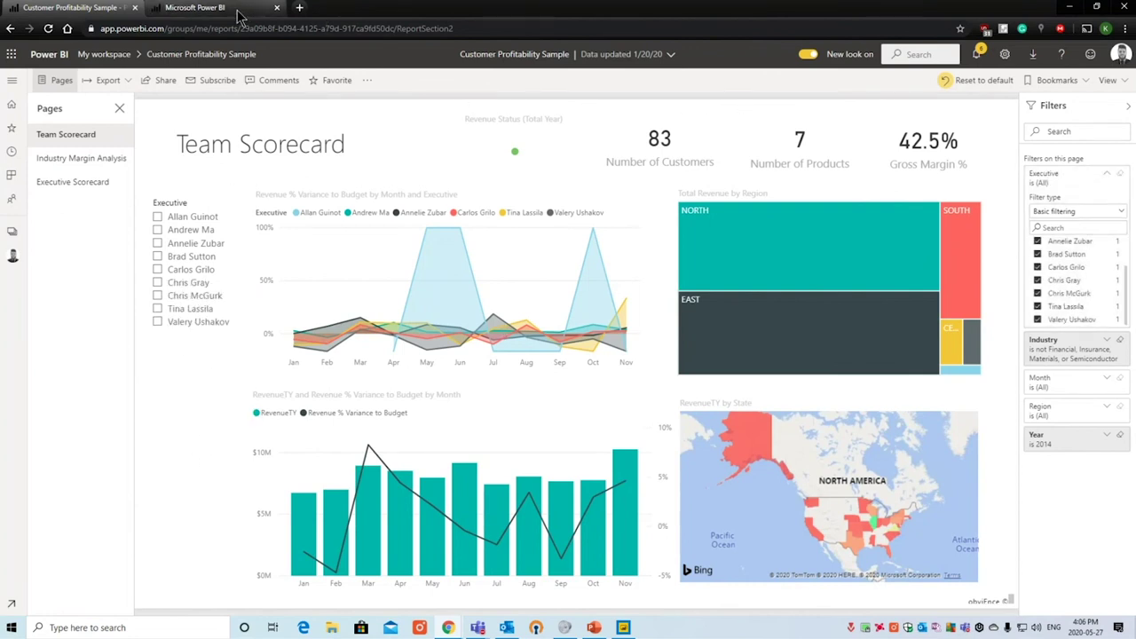
In the public report, filter Team Scorecard to the last listed executive, go to page 3 and compare with the original report.
left_click(195, 7)
left_click(140, 211)
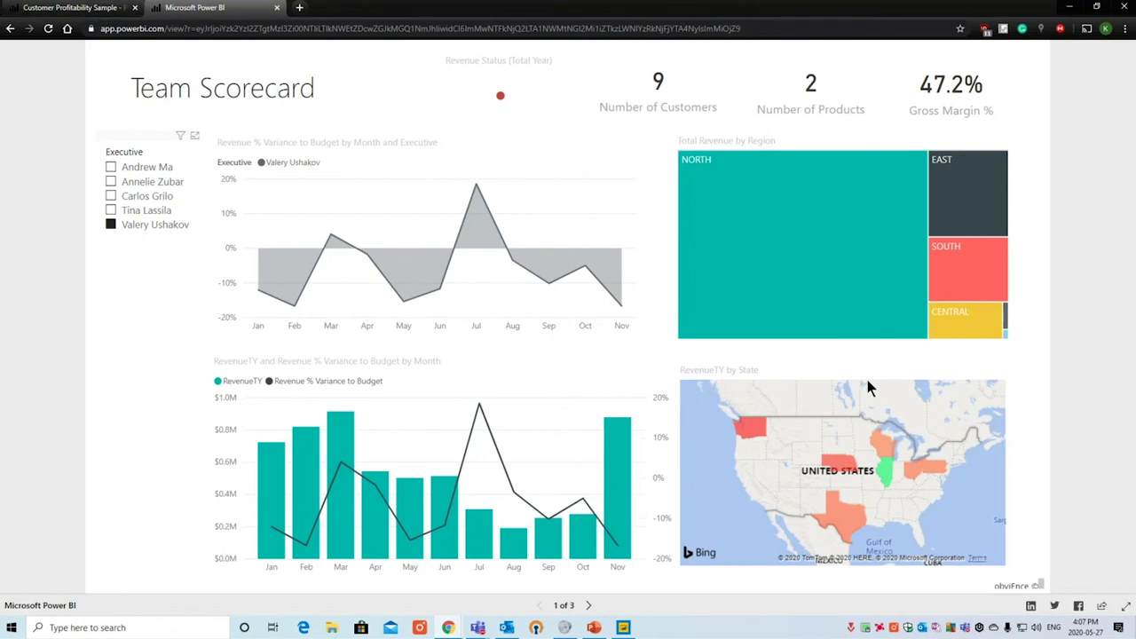
left_click(589, 604)
left_click(590, 604)
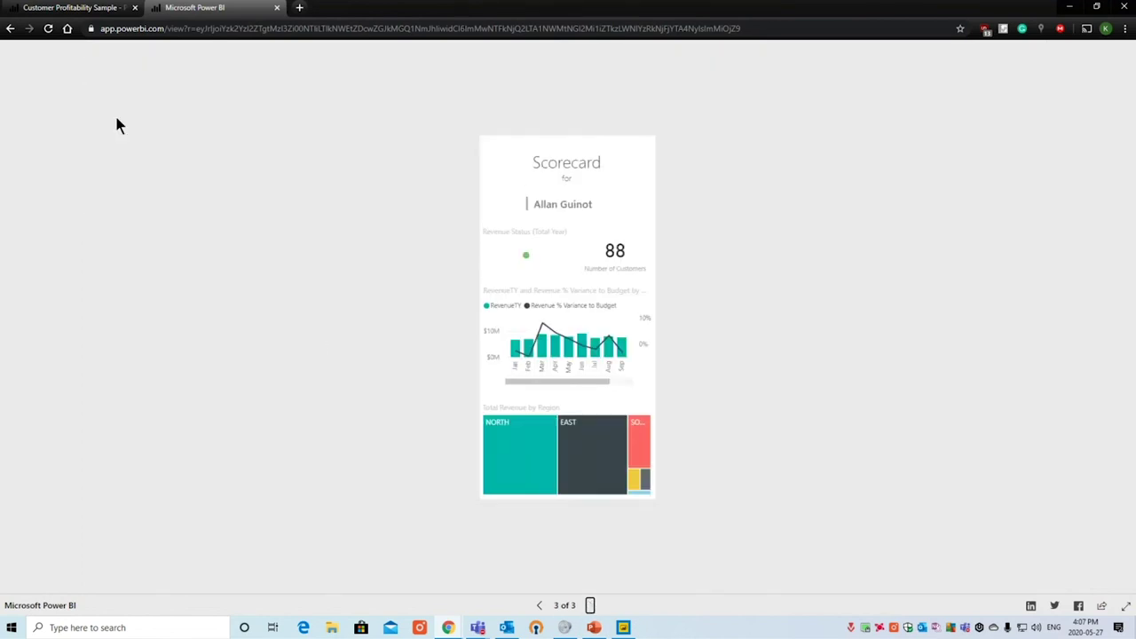
left_click(53, 9)
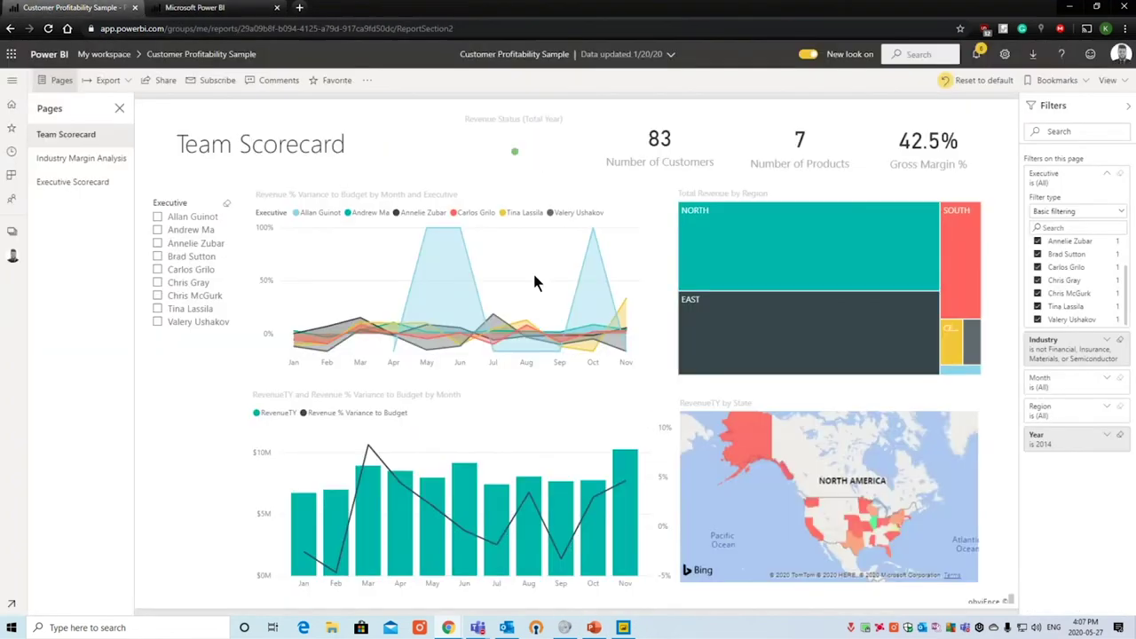
left_click(244, 9)
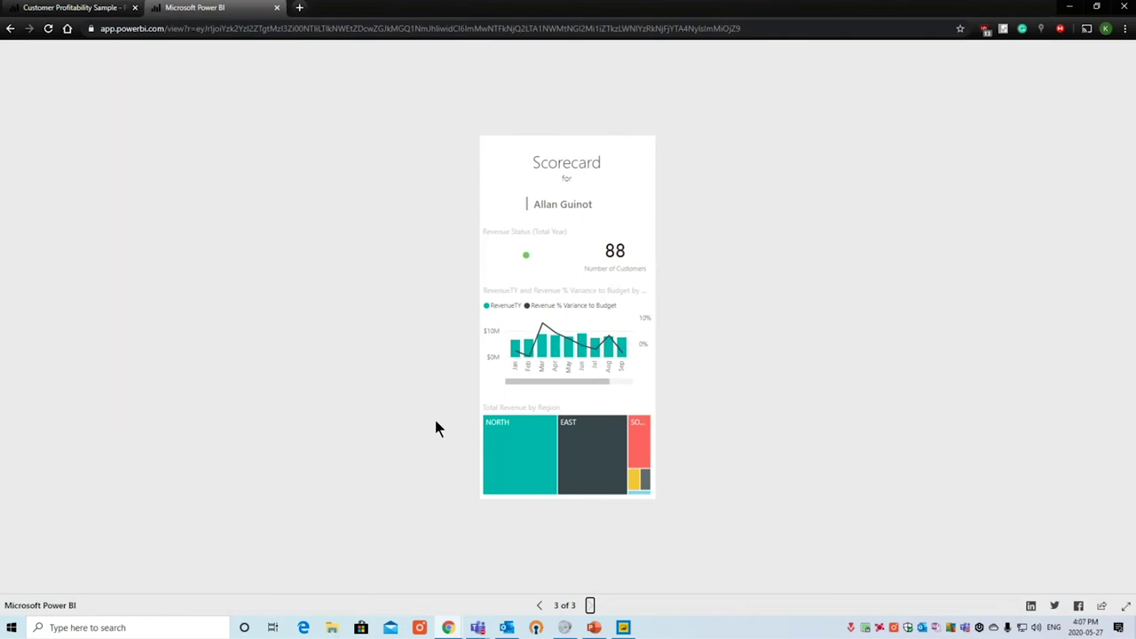